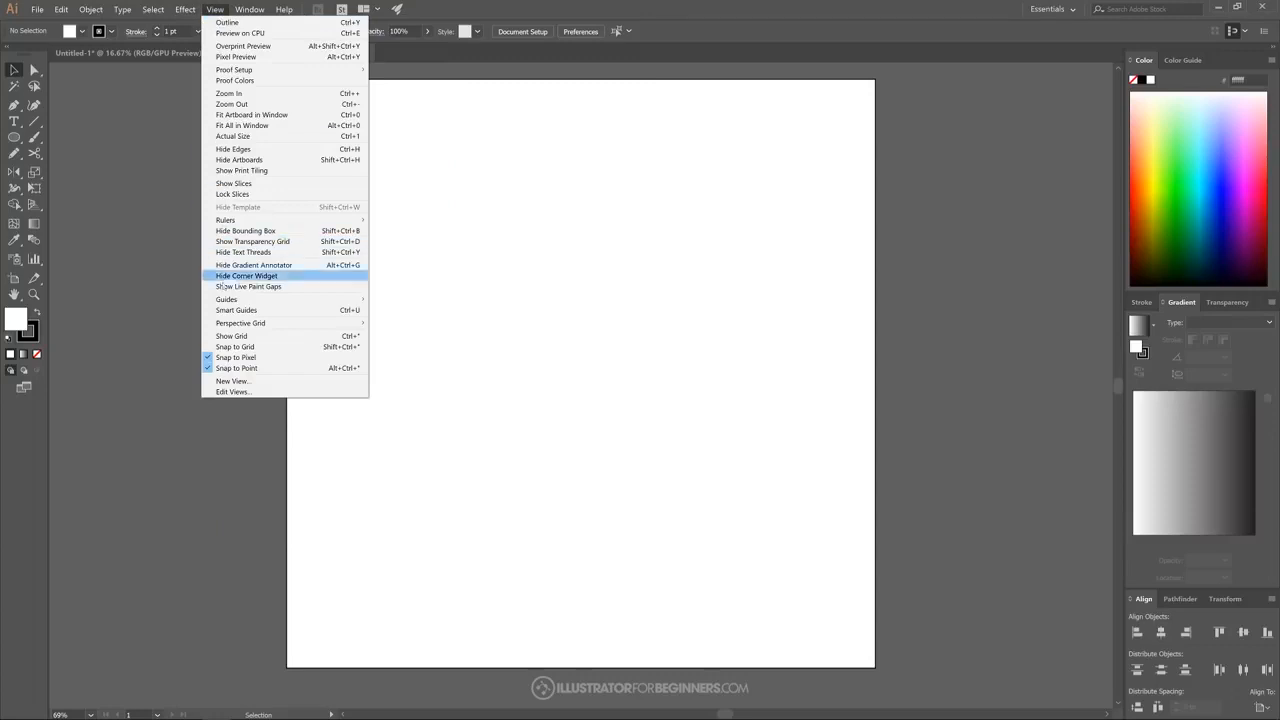
Turn off Snap to Pixel and set object alignment to Align to Artboard
click(224, 357)
click(216, 10)
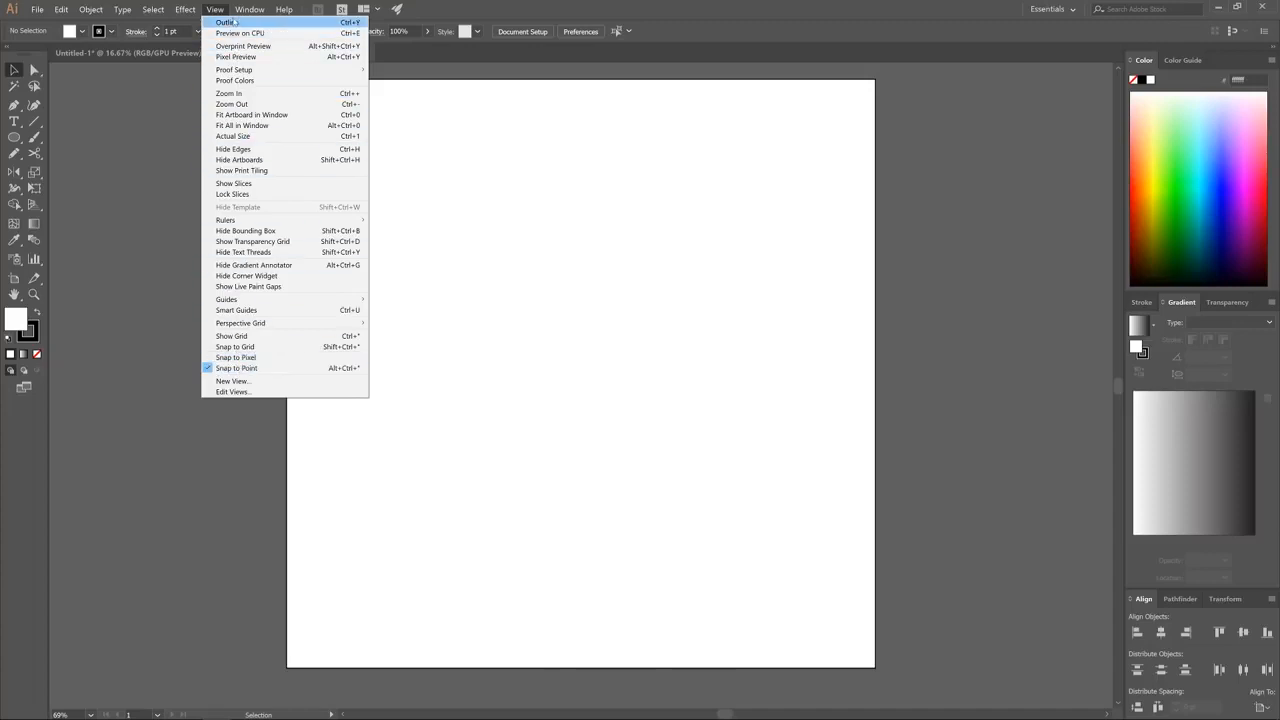
mouse_move(250, 10)
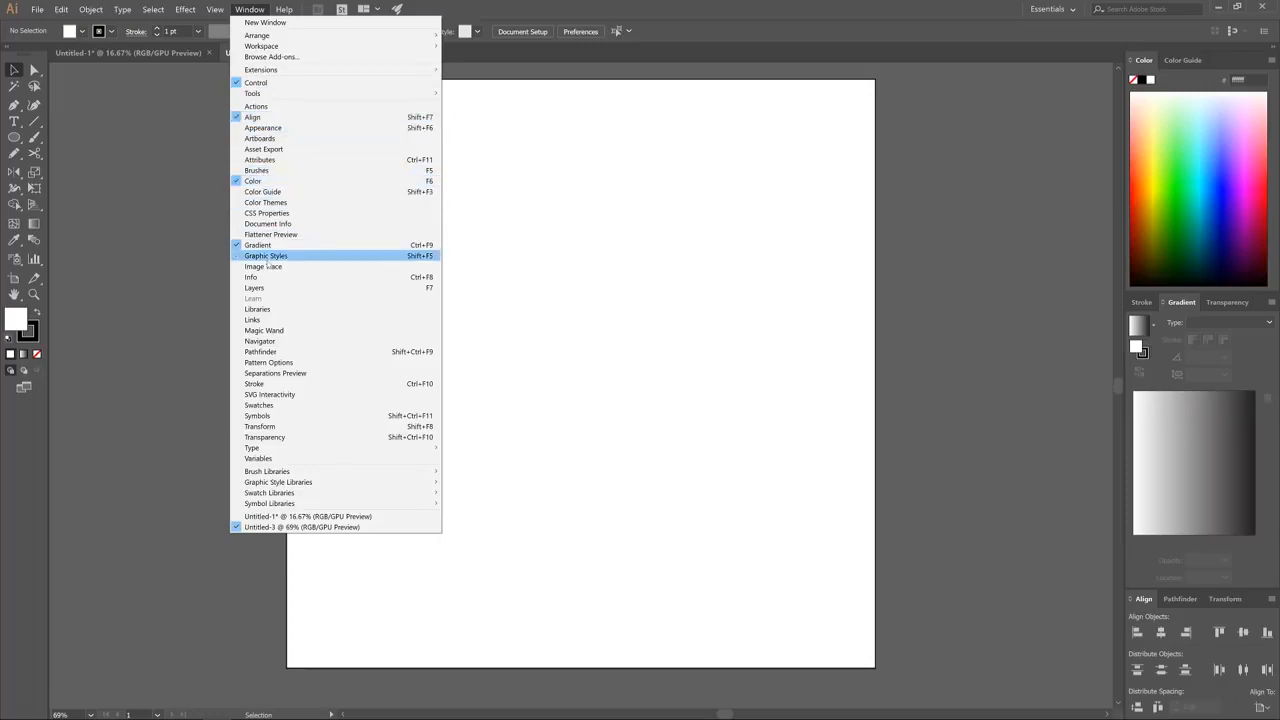
click(257, 9)
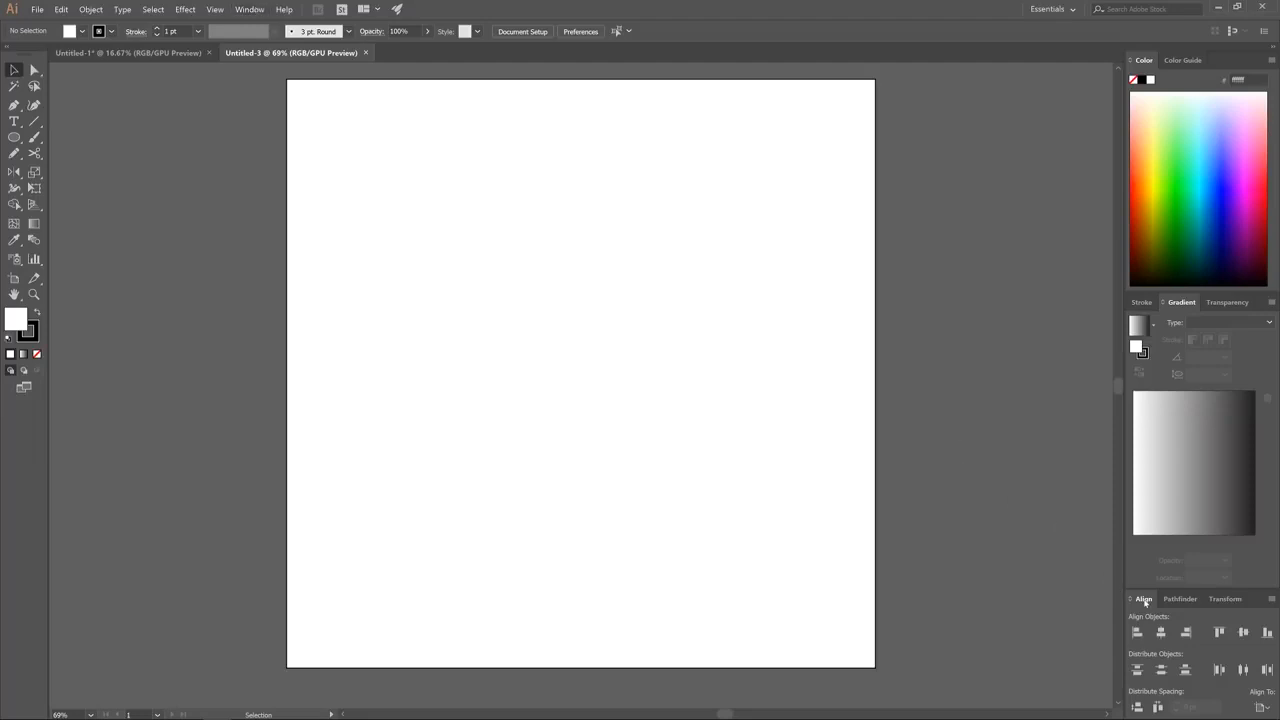
click(1232, 699)
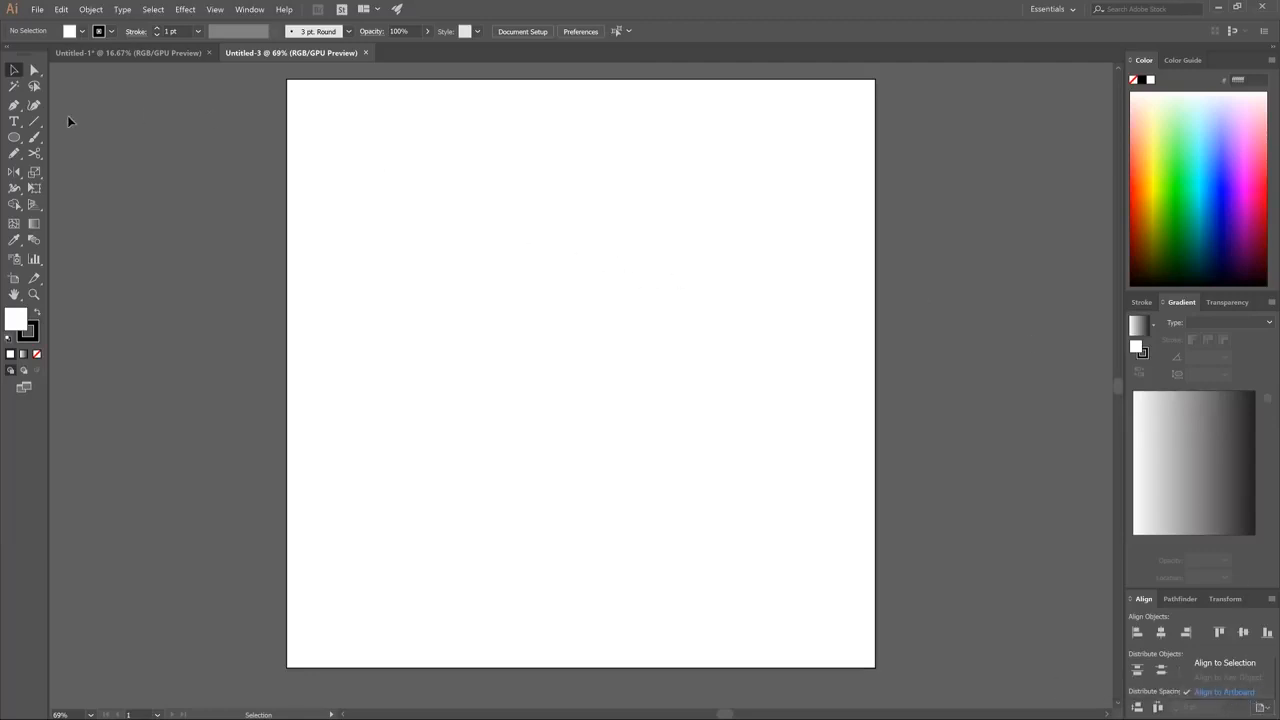
Draw a circle about 522 px in diameter near the middle of the artboard with the Ellipse Tool
click(14, 138)
mouse_move(14, 138)
mouse_down()
mouse_move(80, 134)
mouse_move(15, 138)
mouse_up()
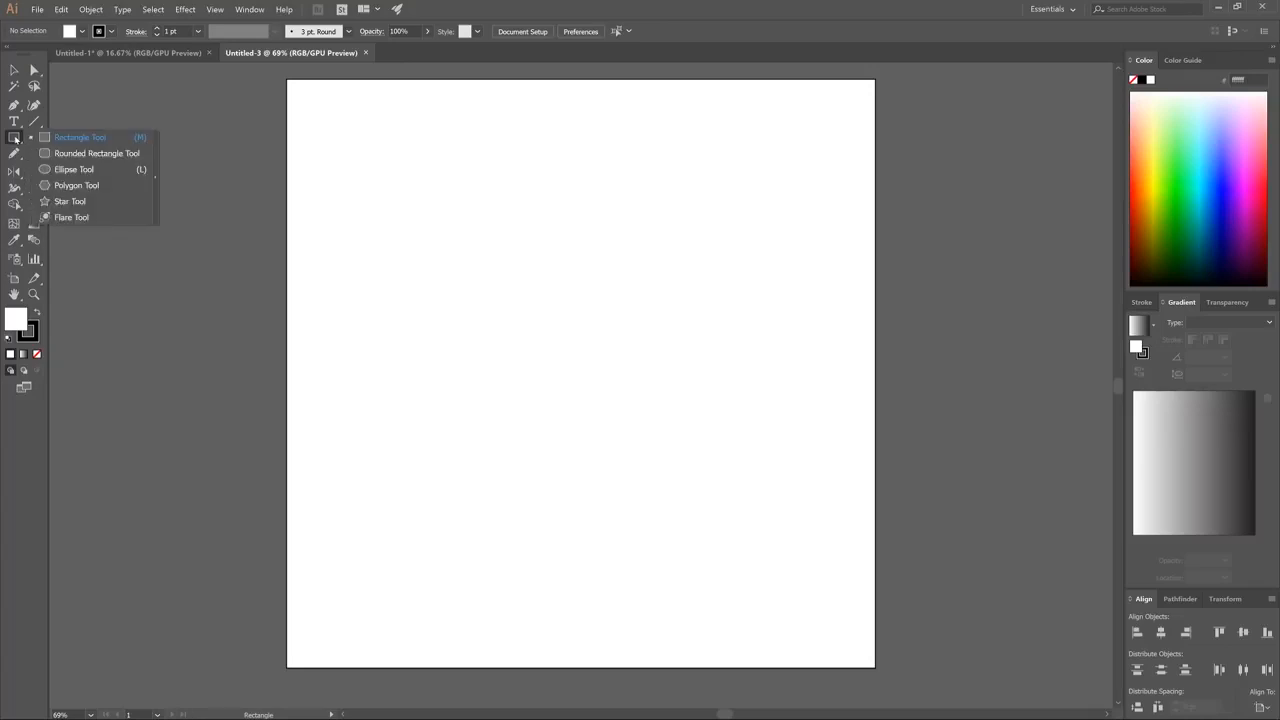
click(60, 170)
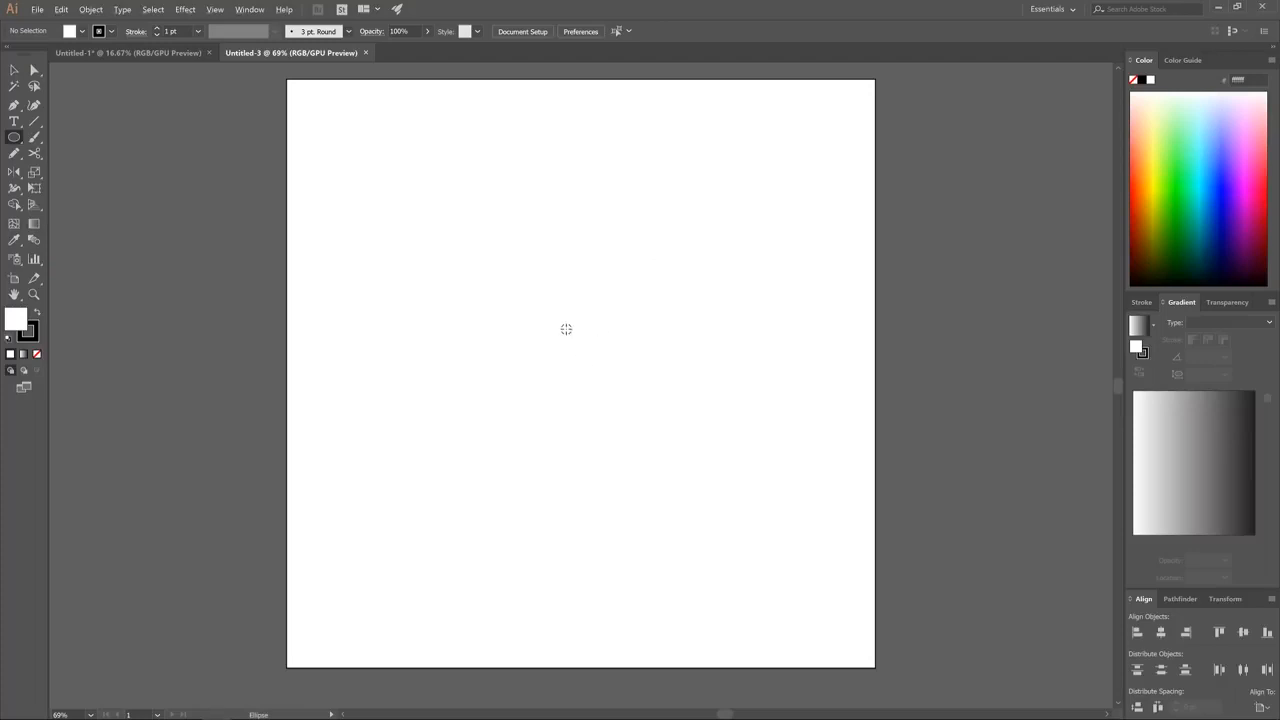
mouse_move(567, 330)
mouse_down()
mouse_move(686, 466)
mouse_move(654, 423)
mouse_move(687, 448)
mouse_up()
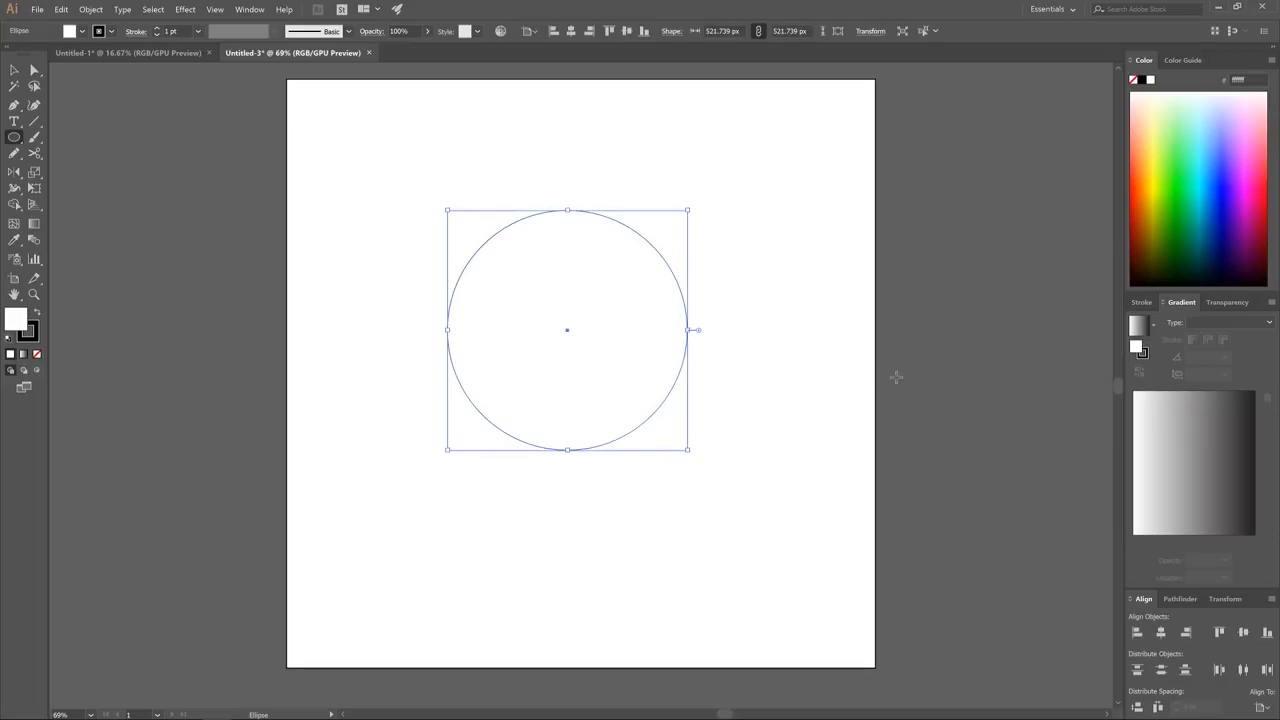
Give the circle a black fill (000000) with no stroke and lower its opacity to 51%
click(112, 32)
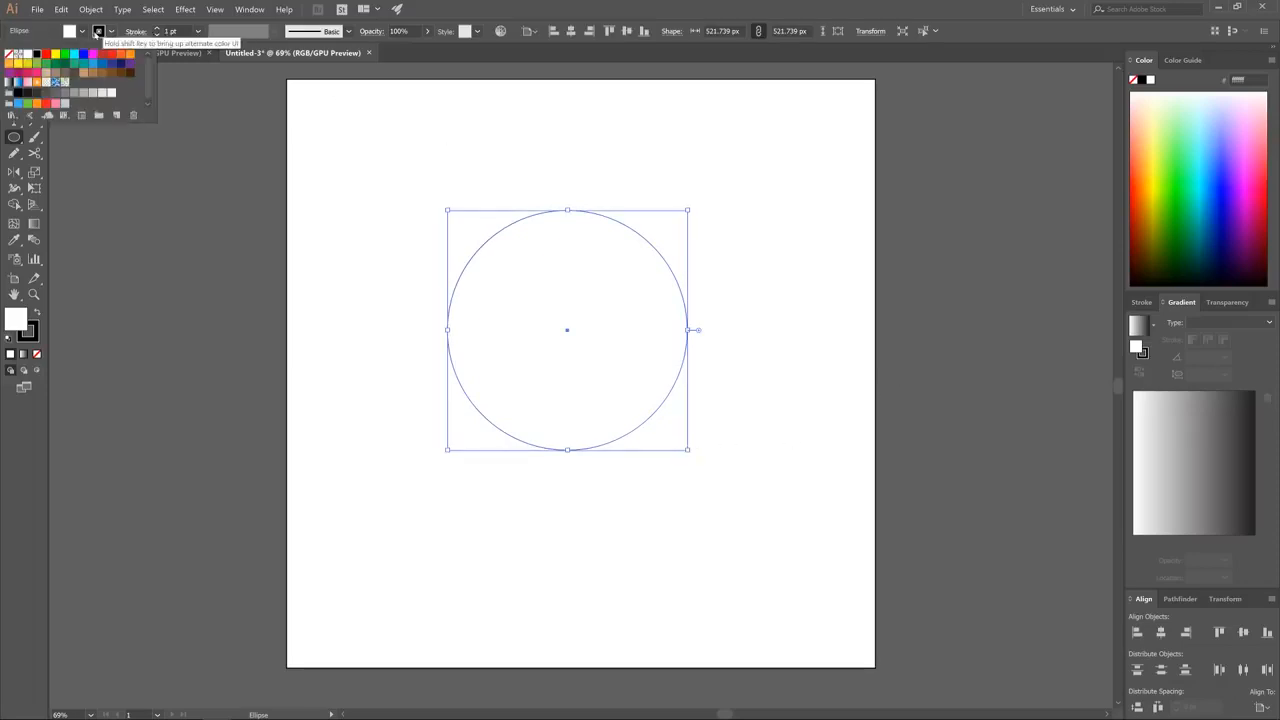
click(10, 56)
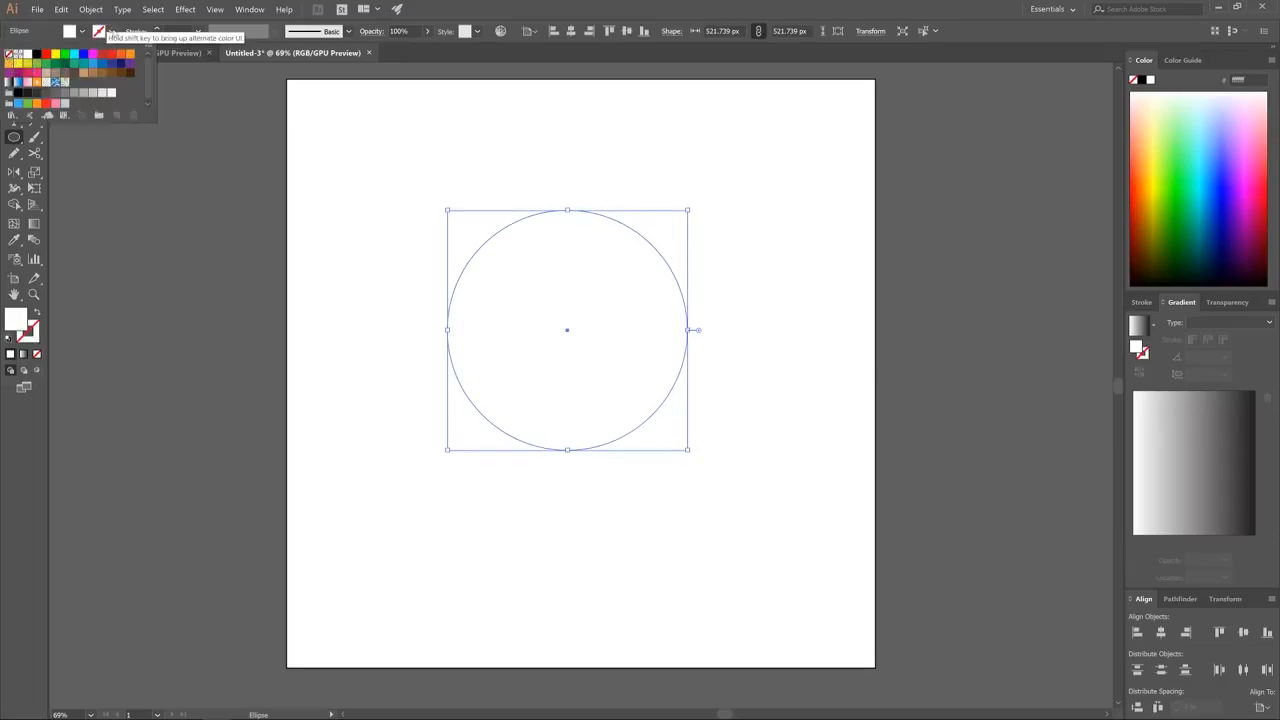
click(98, 32)
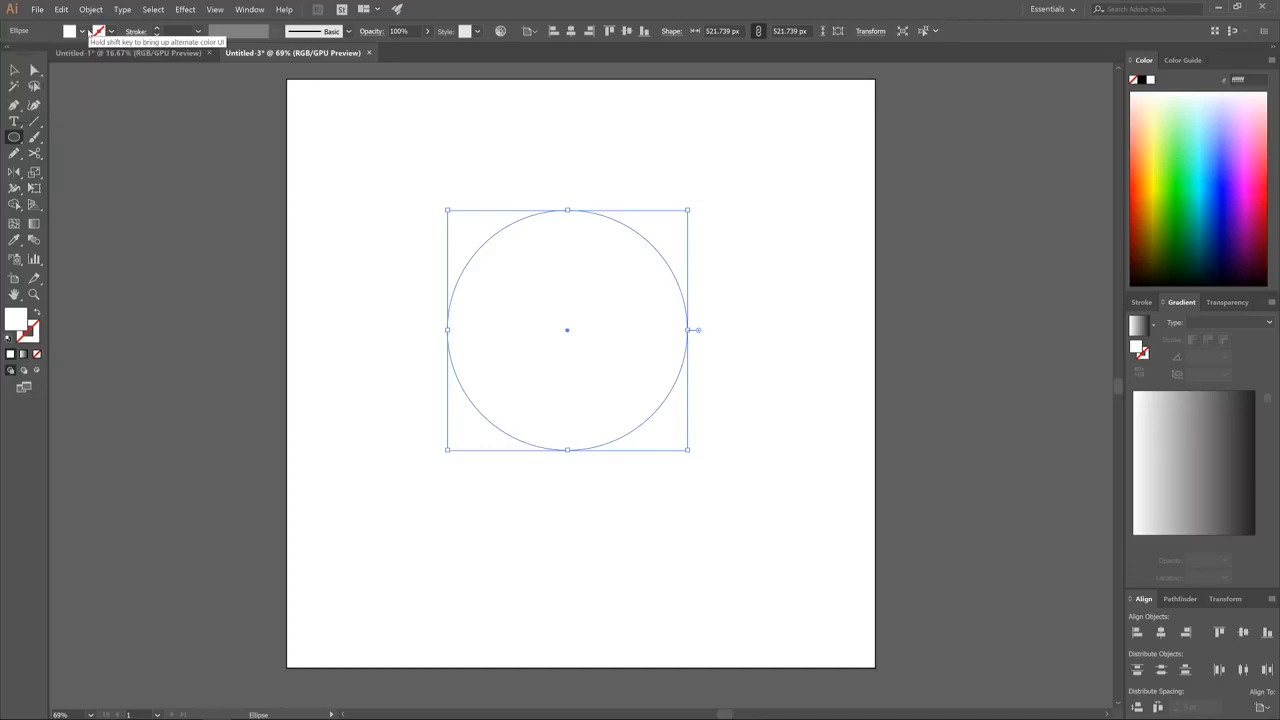
click(1141, 80)
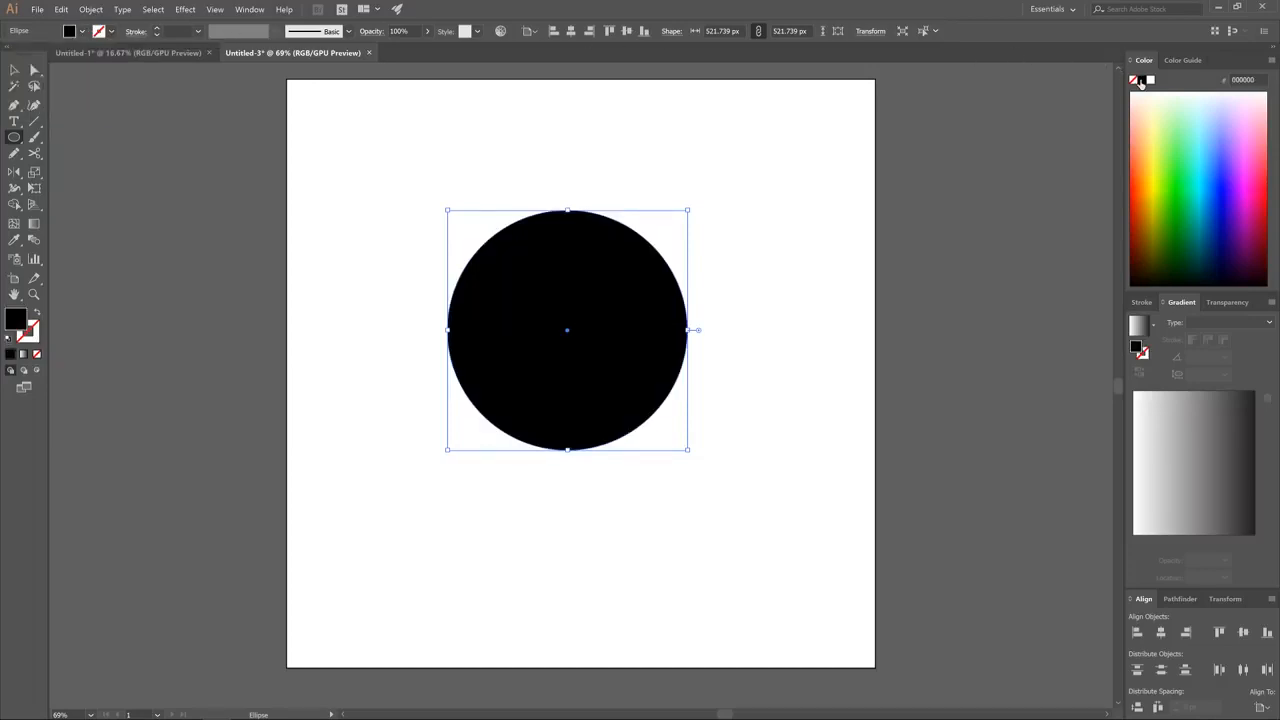
click(425, 32)
drag(426, 50, 400, 51)
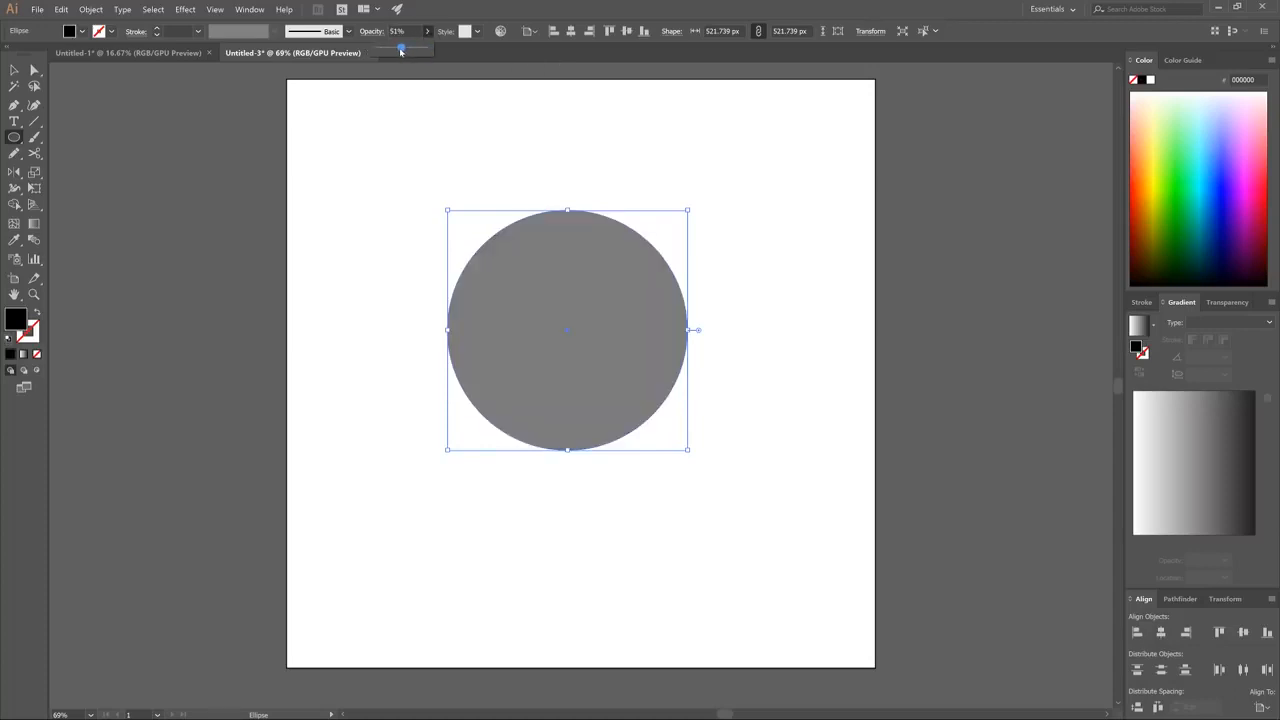
click(501, 56)
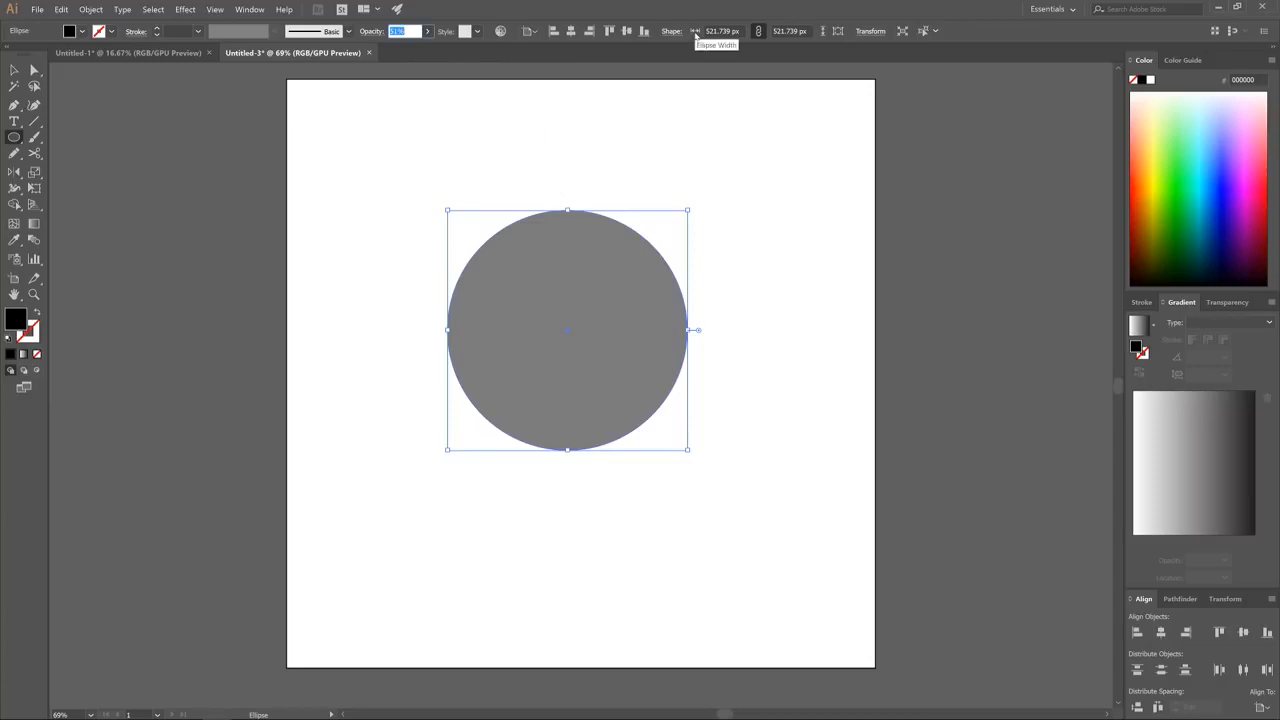
Set the circle's width and height to 300 px with proportions constrained and center it on the artboard both ways
click(759, 33)
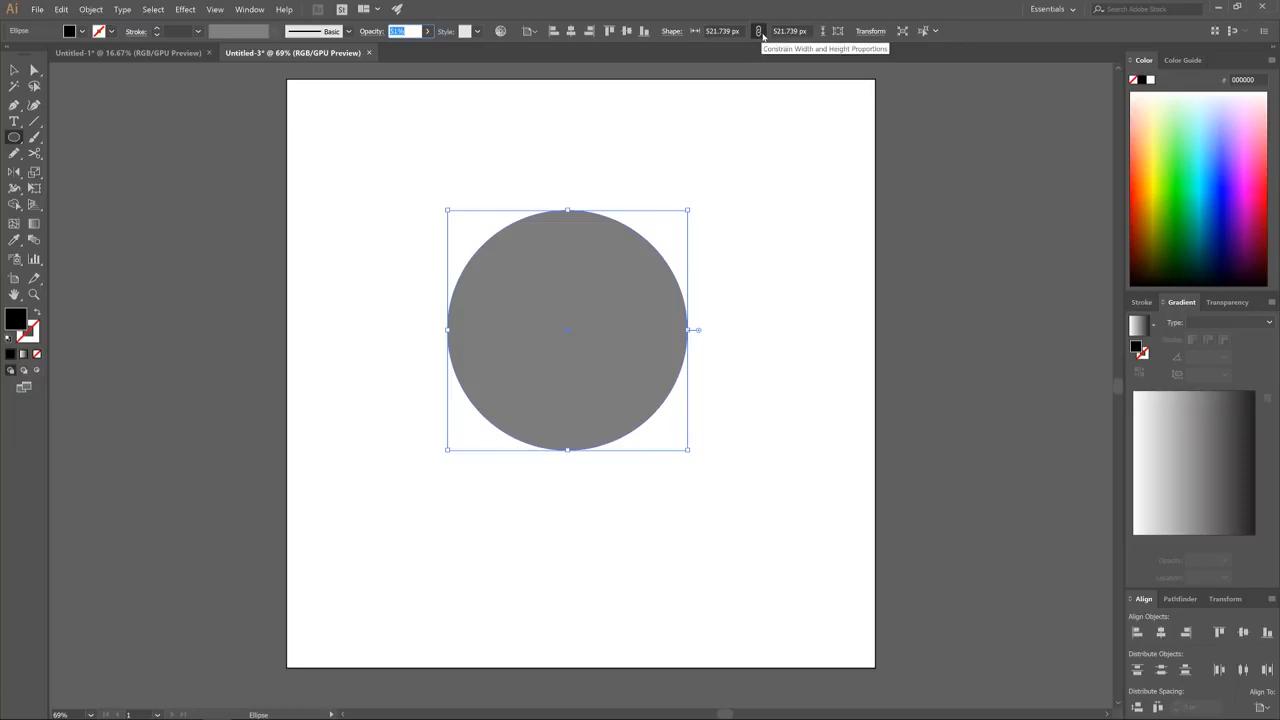
click(717, 31)
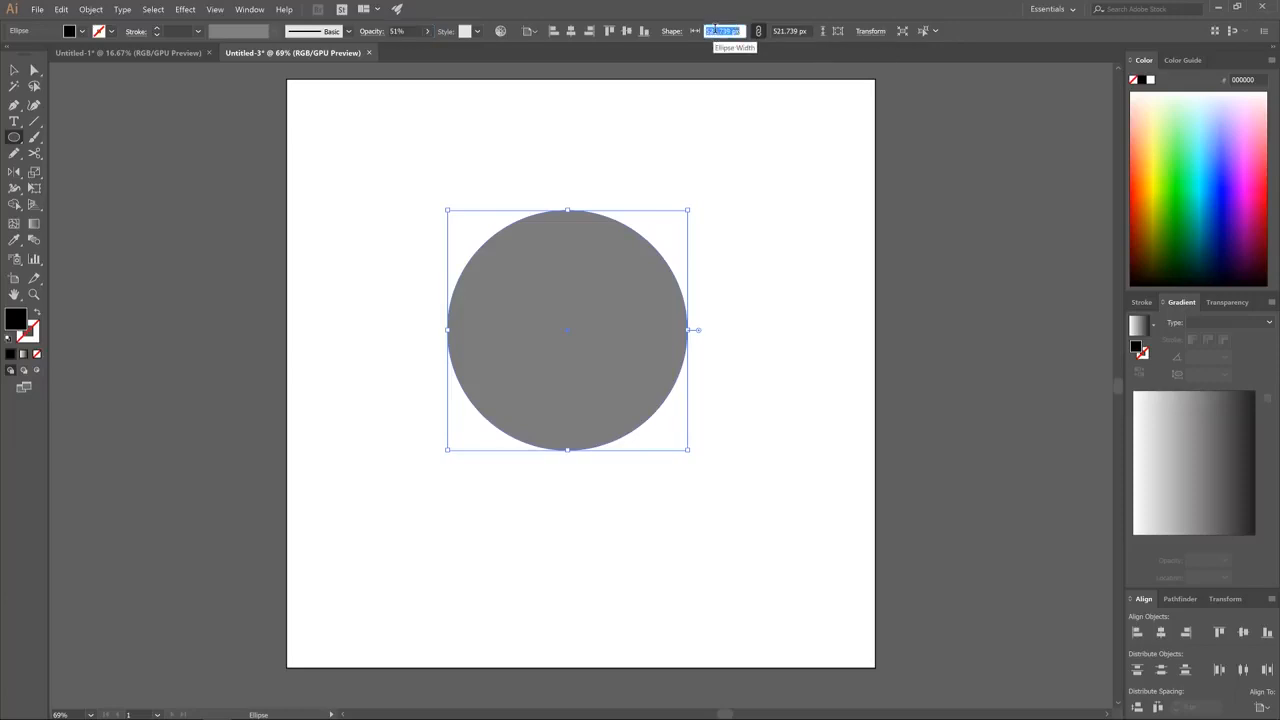
text(1)
text(00)
key(Return)
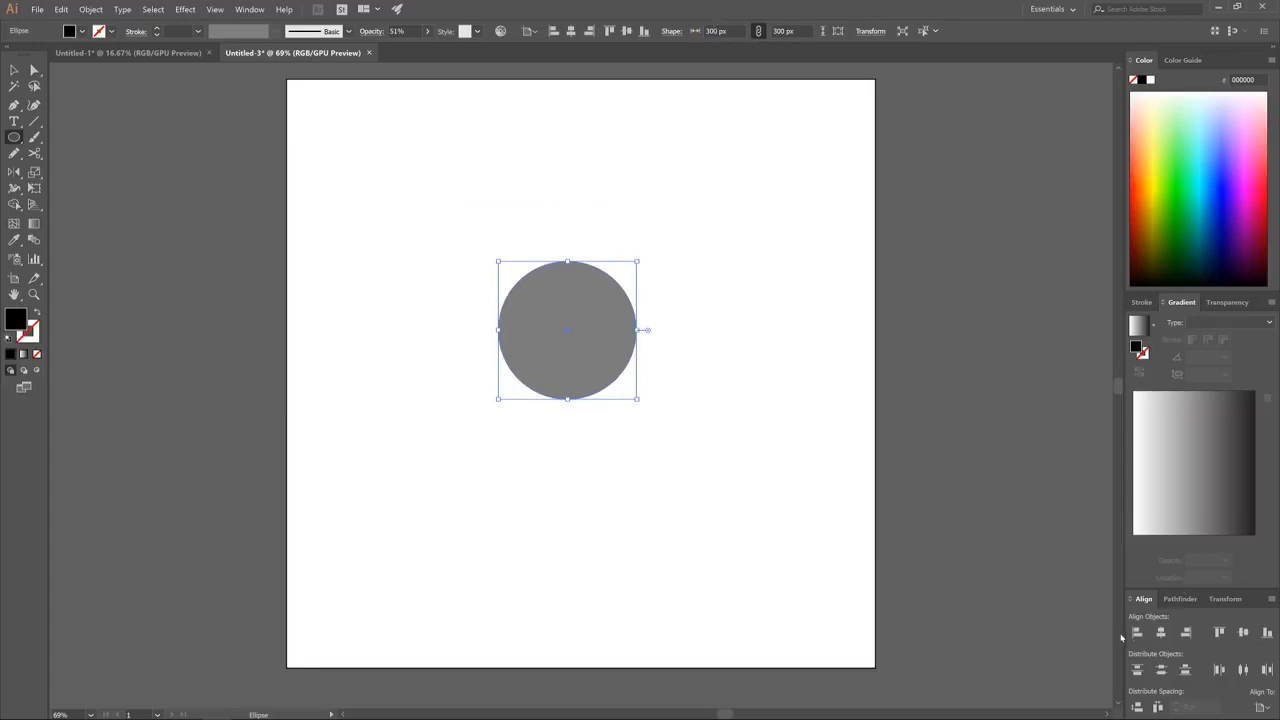
click(1161, 633)
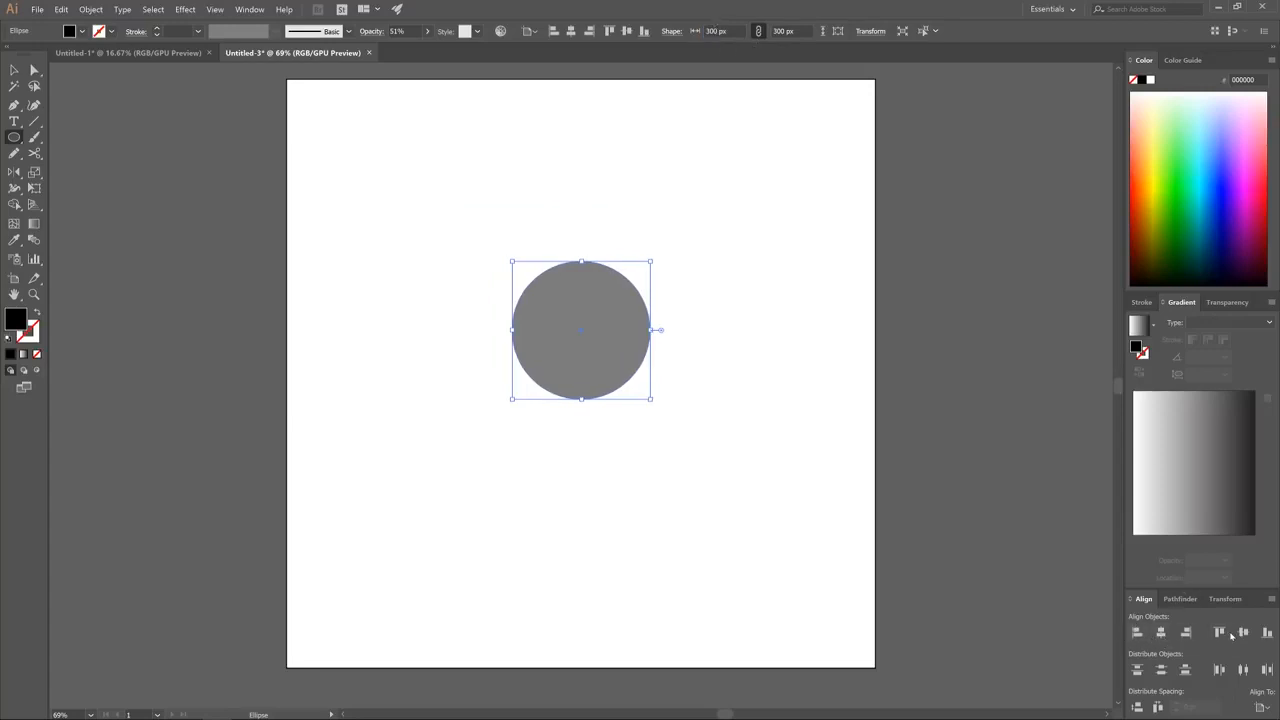
click(1243, 632)
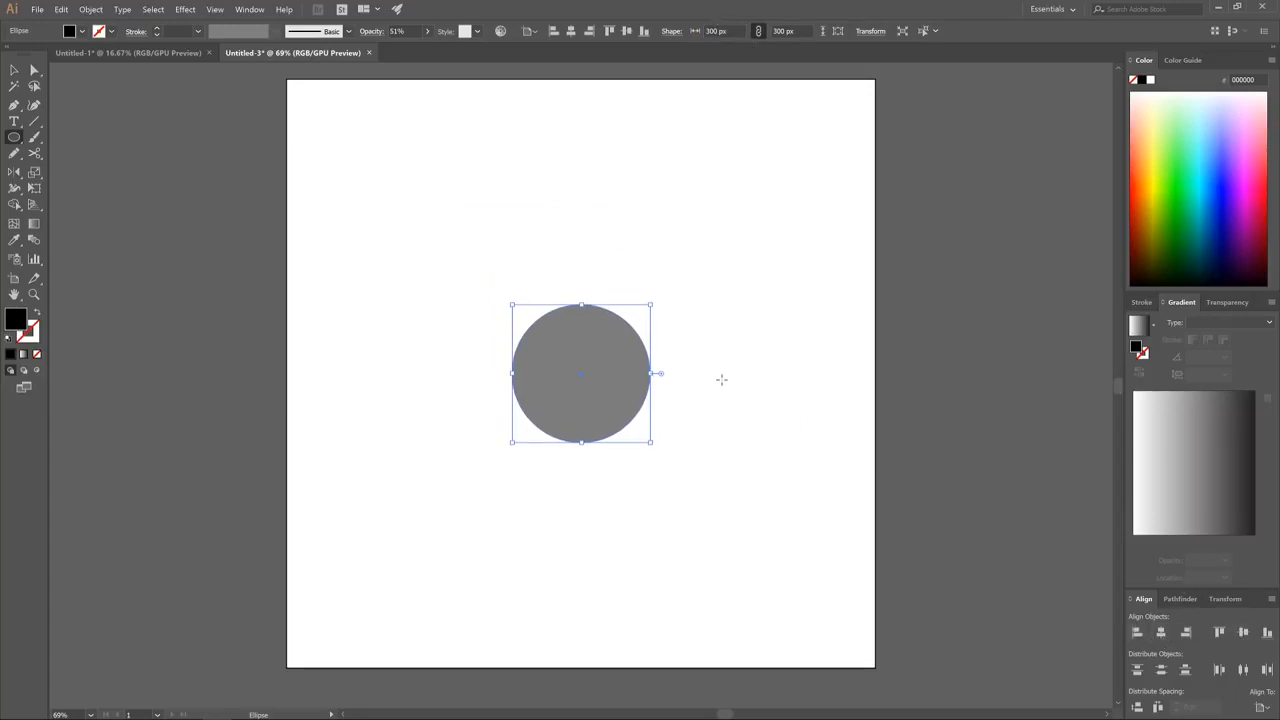
Duplicate the circle as a 150 px copy centered horizontally and vertically on the artboard
click(14, 70)
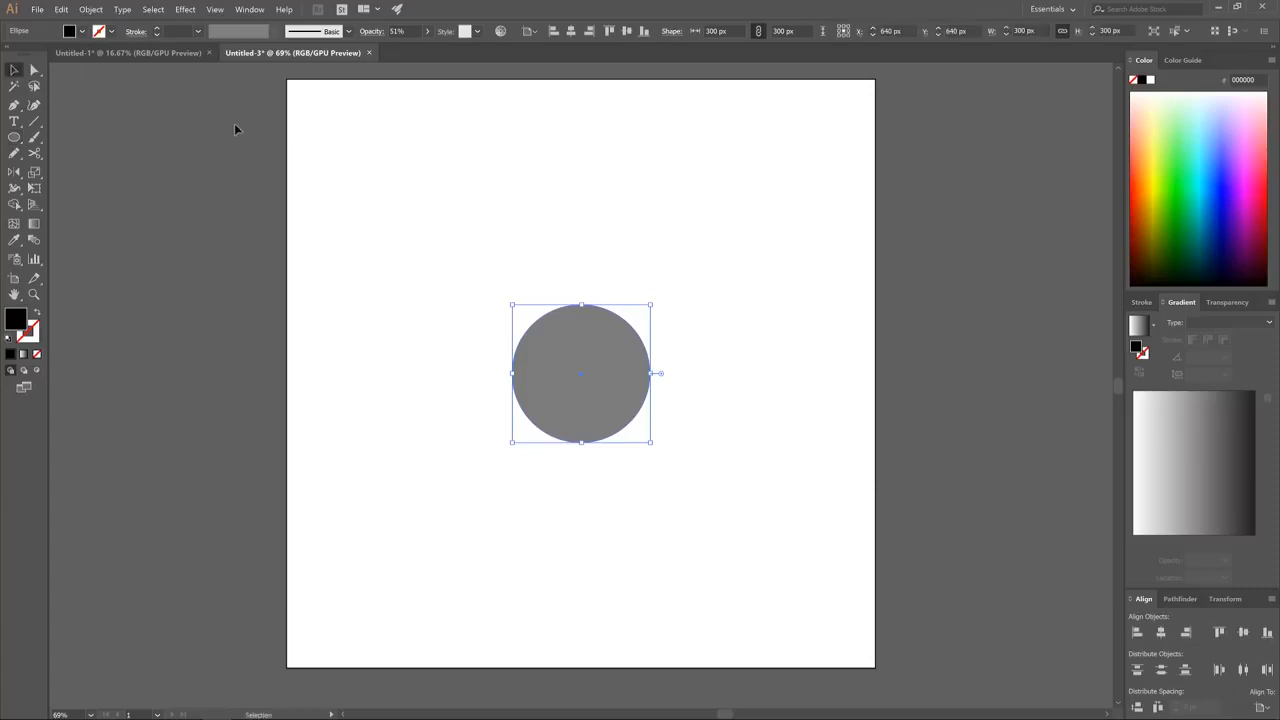
drag(580, 345, 751, 383)
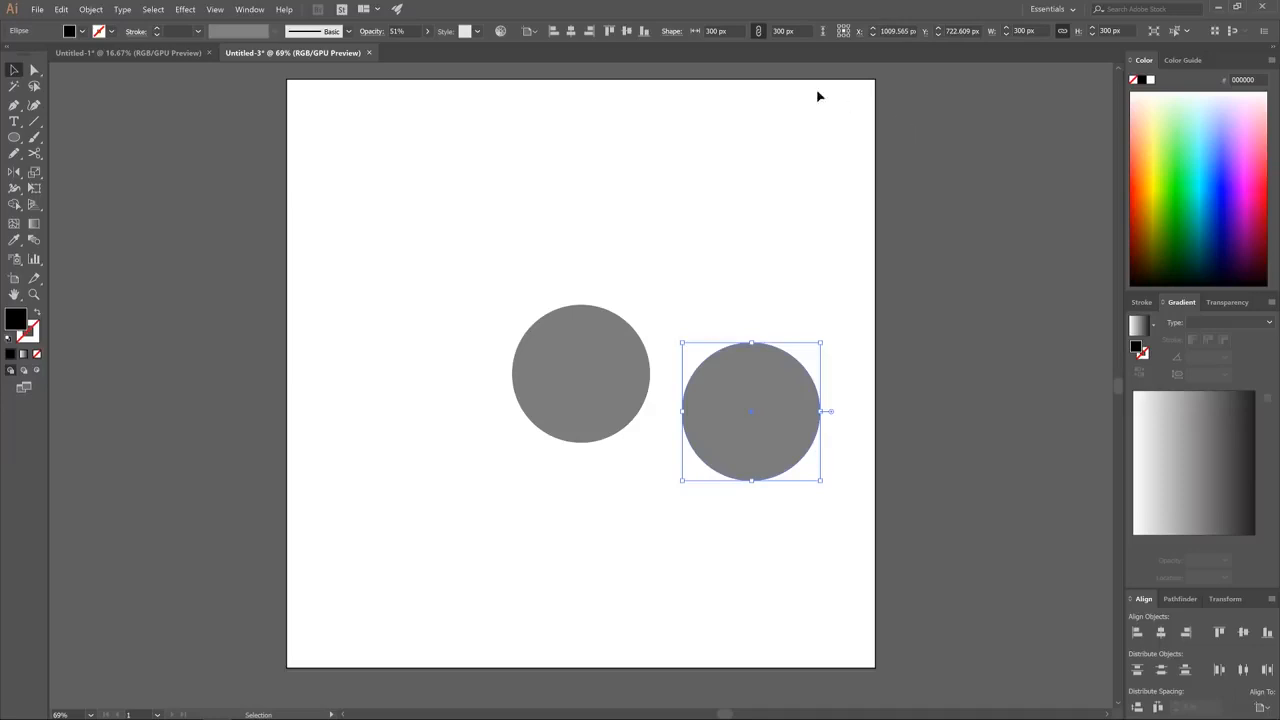
click(1024, 31)
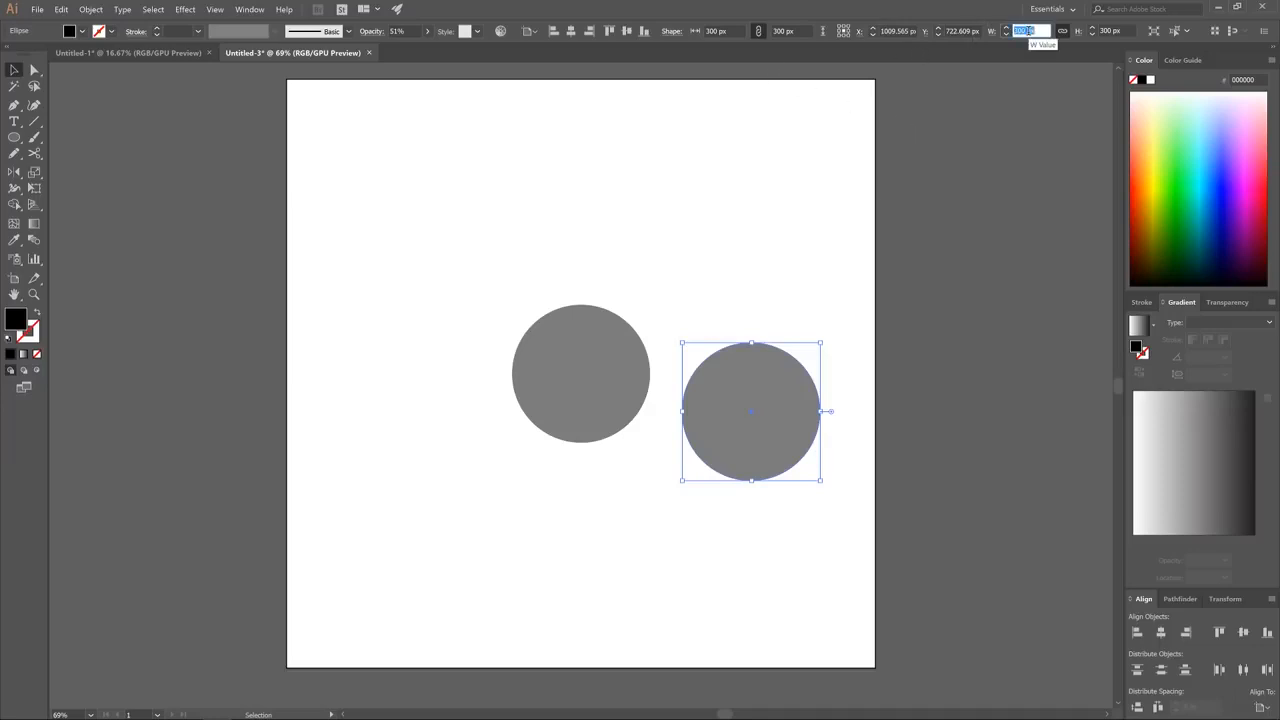
text(150)
key(Return)
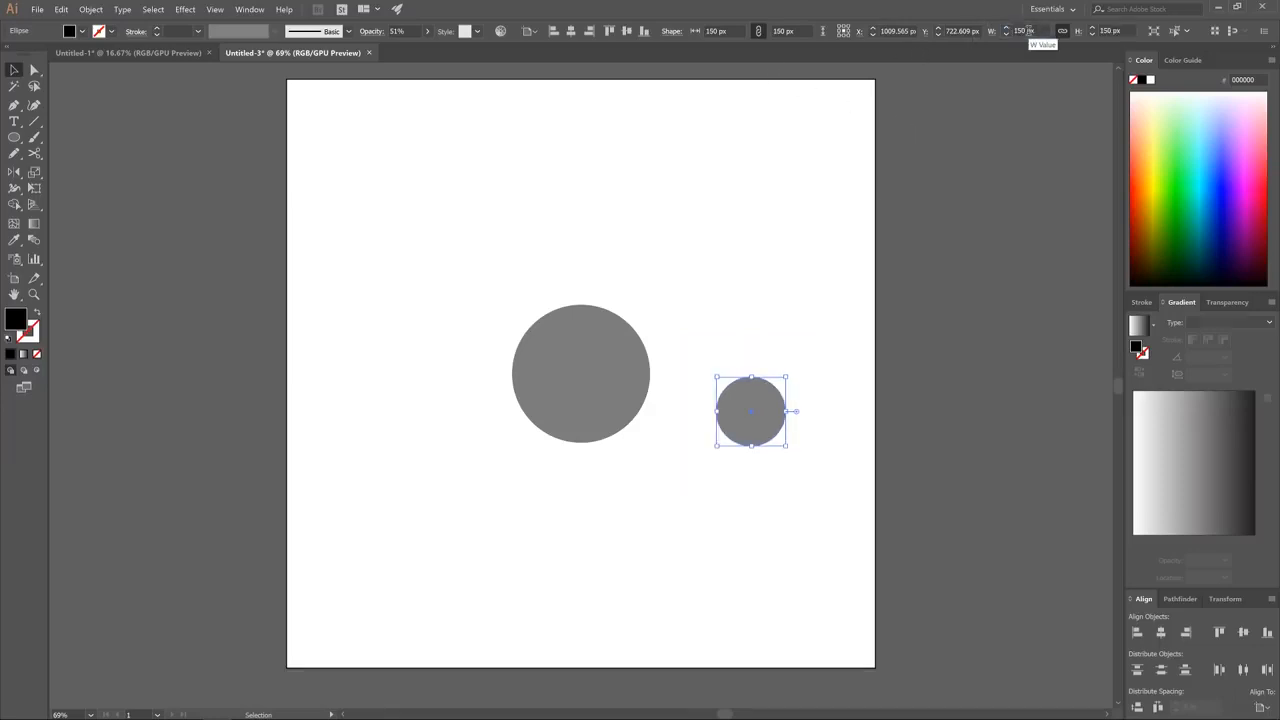
click(1161, 632)
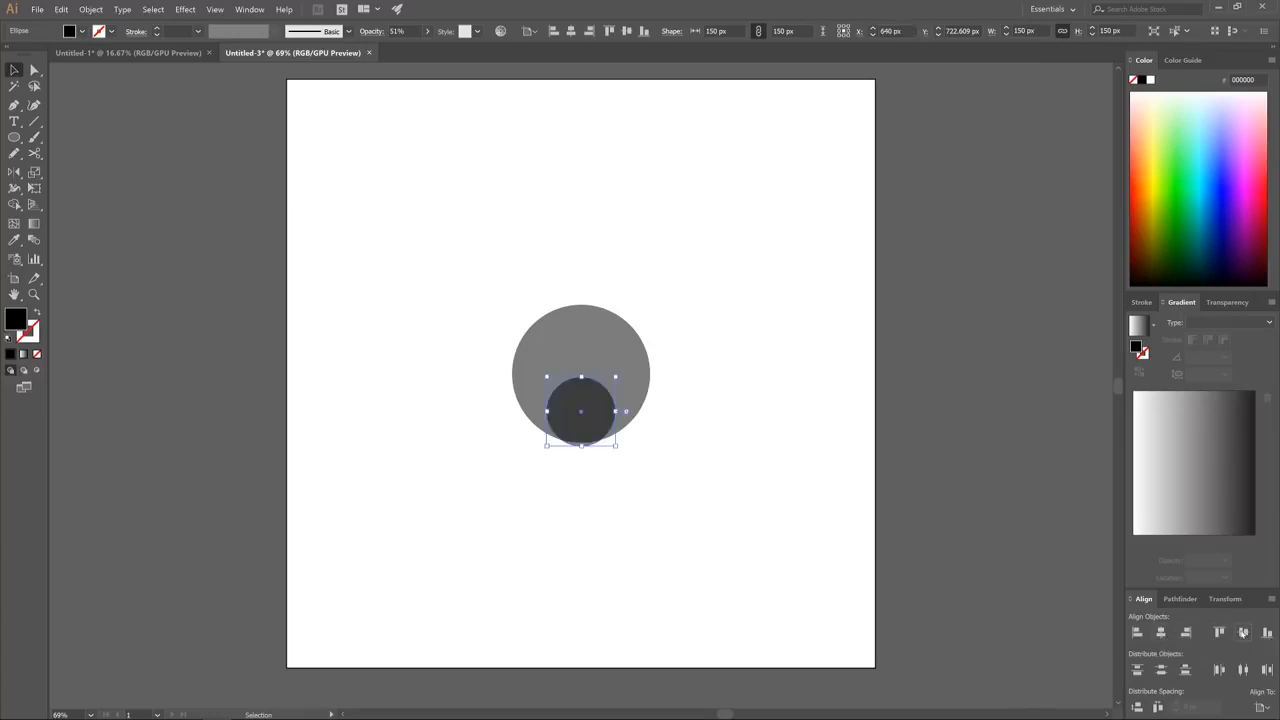
click(1243, 632)
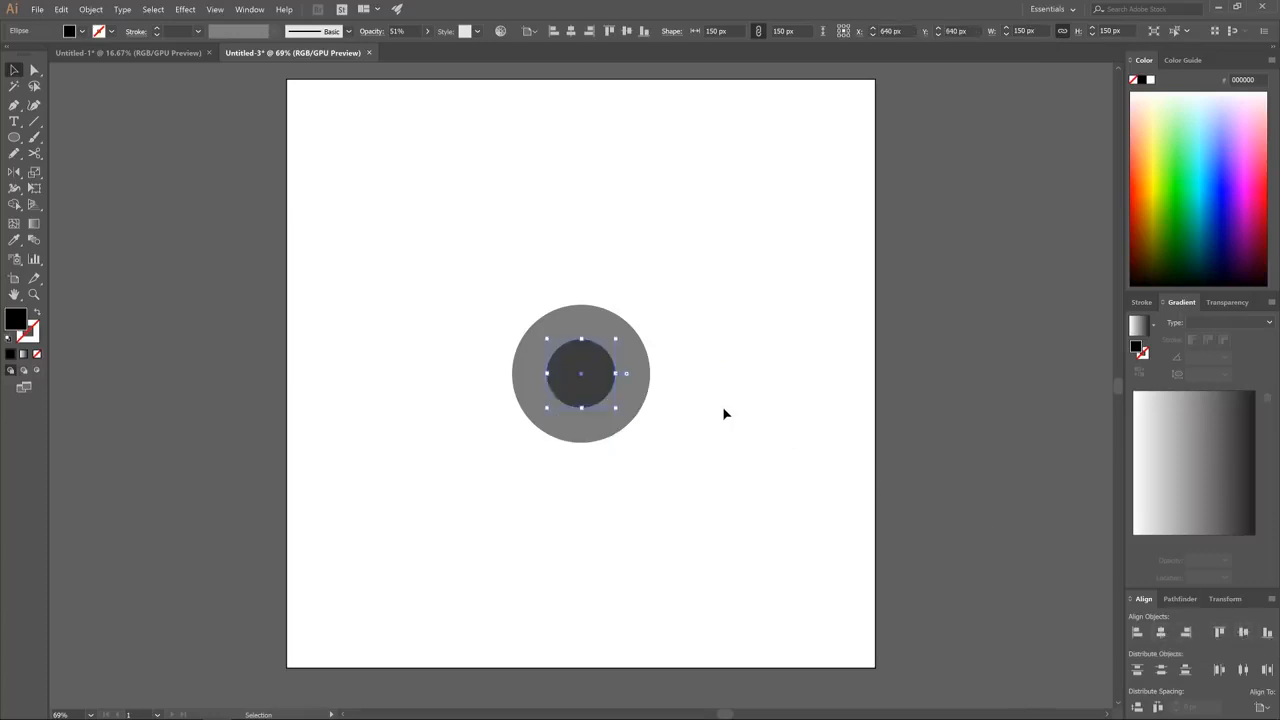
Duplicate the 150 px circle at the artboard's center and enlarge the copy upward to 225 px, meeting the large circle's top edge
drag(591, 366, 762, 430)
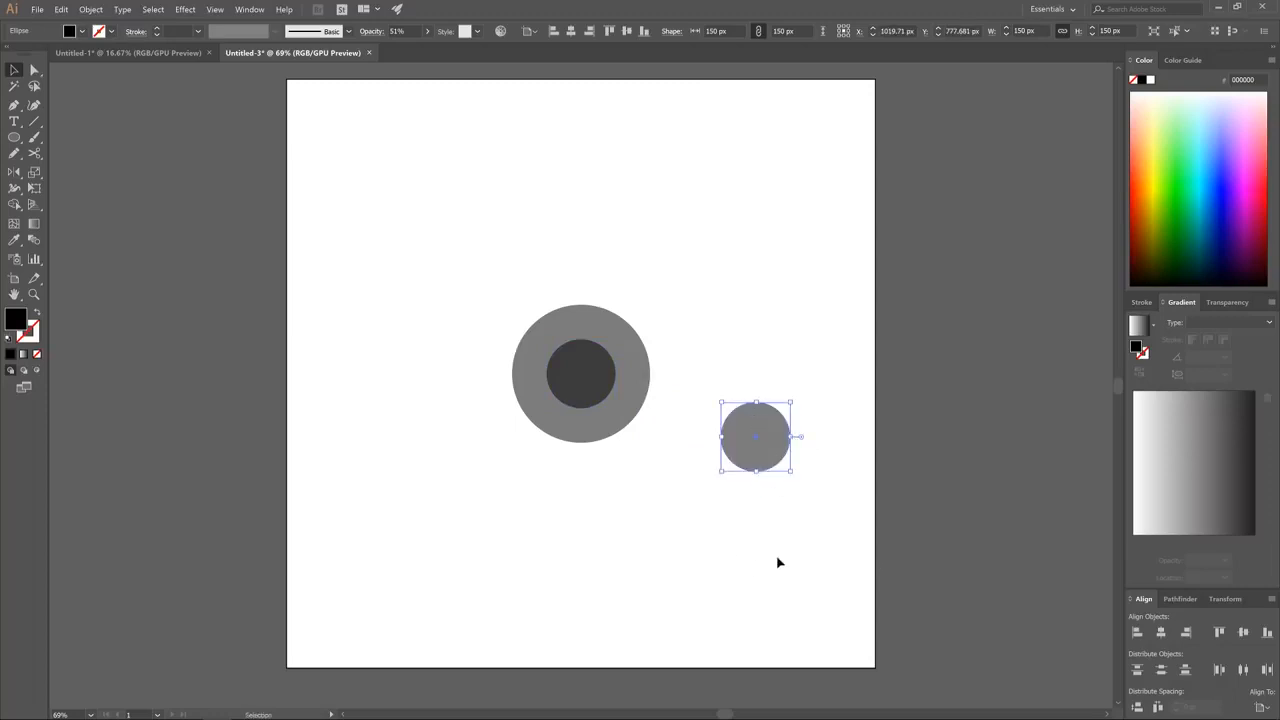
click(1161, 632)
click(1243, 632)
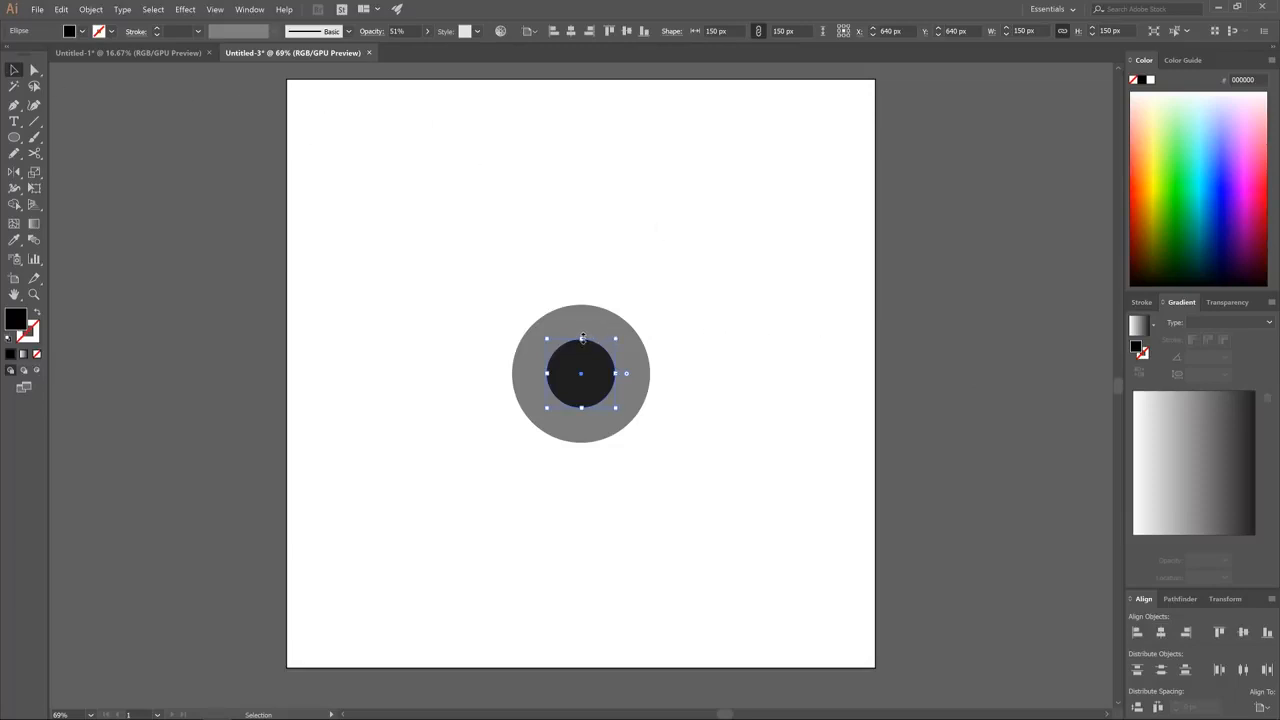
drag(582, 338, 581, 306)
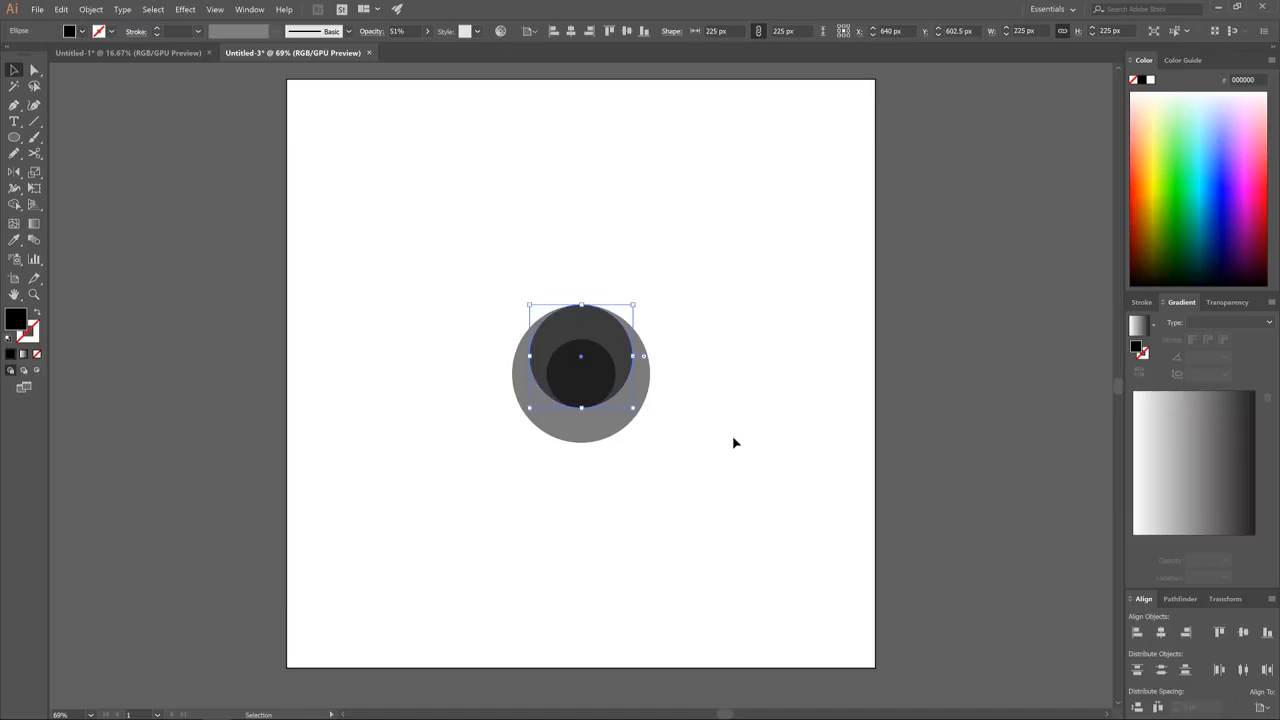
Subtract the innermost 150 px circle area from all the overlapping circles with the Shape Builder Tool, and deselect the result
drag(714, 492, 457, 249)
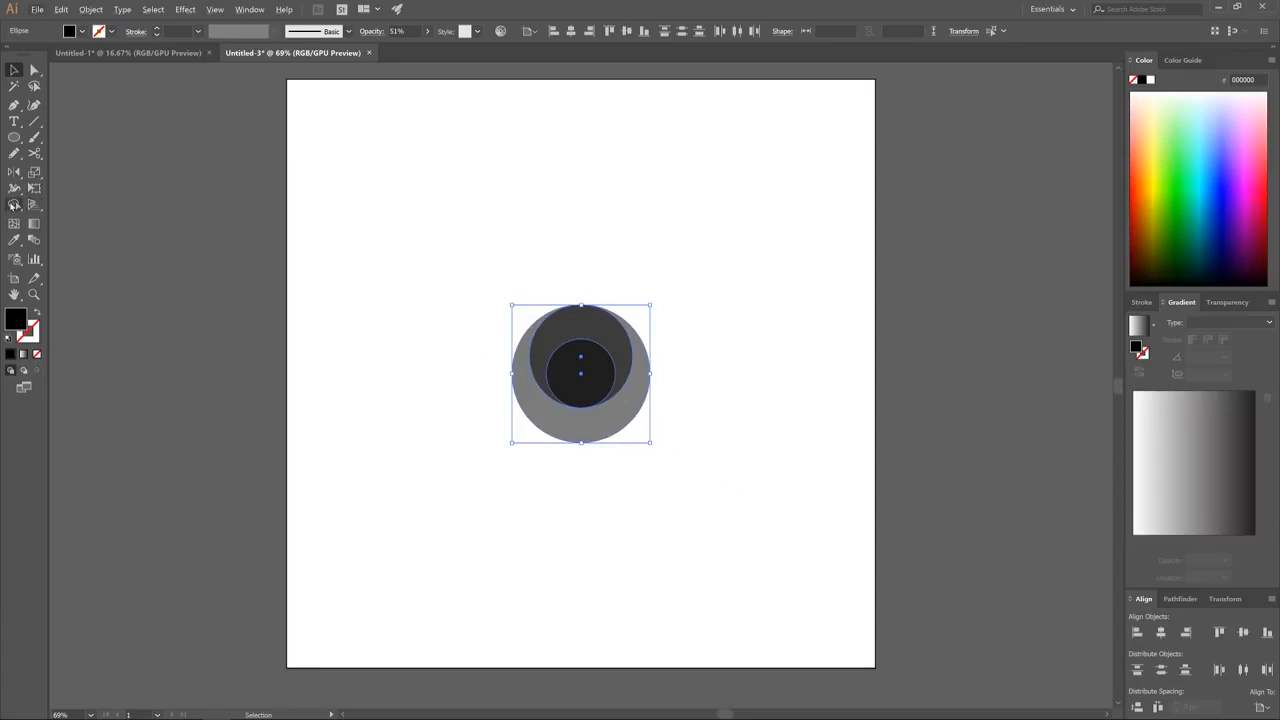
click(13, 205)
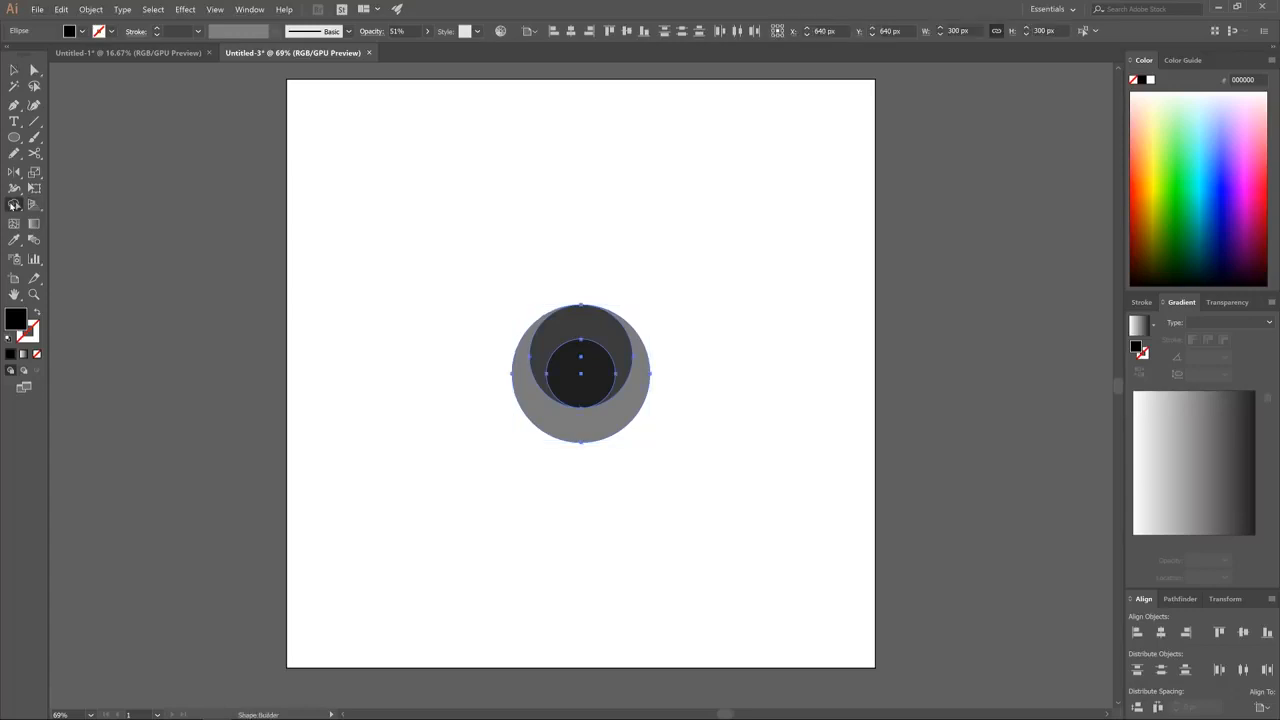
alt+click(566, 376)
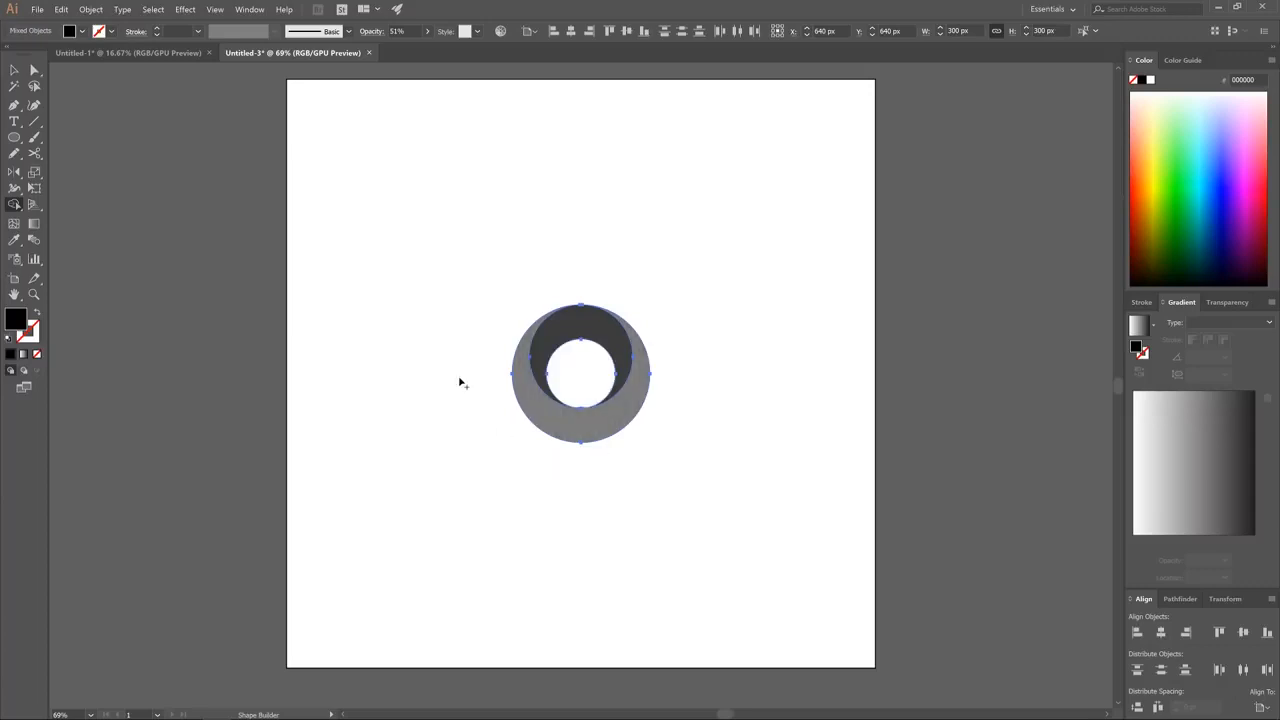
click(15, 70)
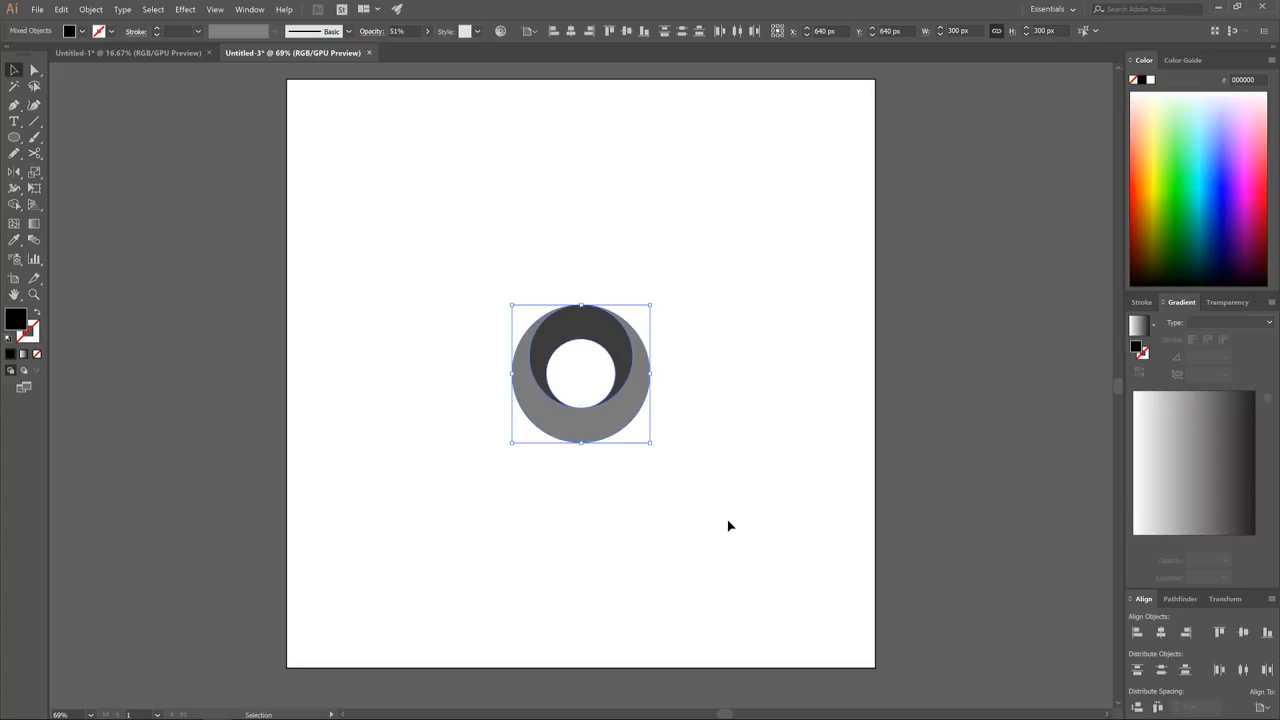
click(714, 352)
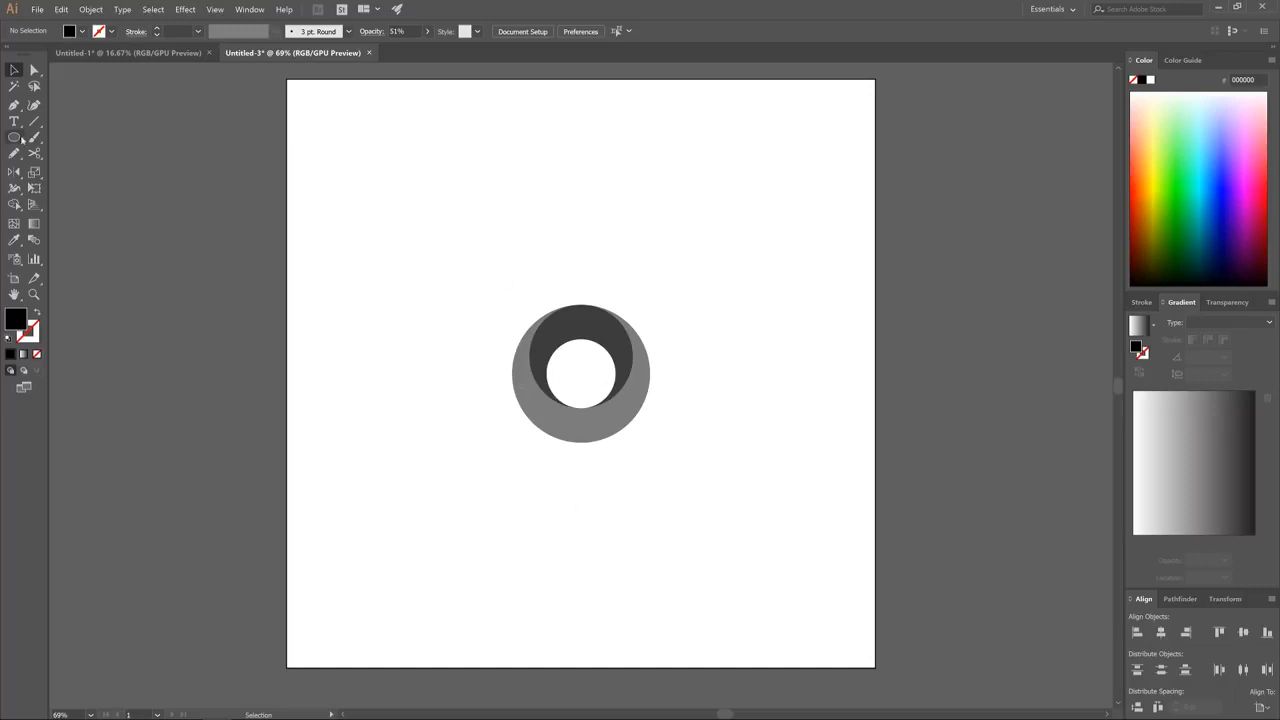
Draw a vertical black rectangle about 132 by 464 px beside the ring's left side and lower its opacity to 51%
click(15, 138)
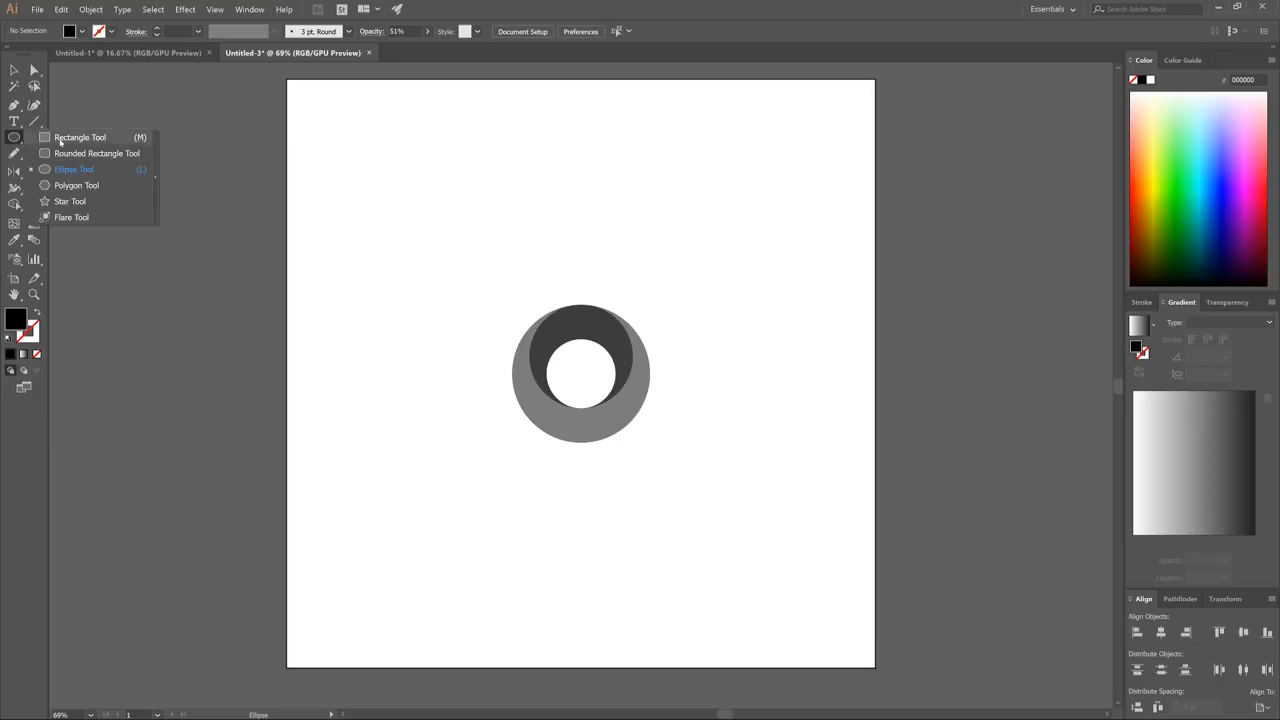
click(60, 142)
drag(431, 332, 493, 546)
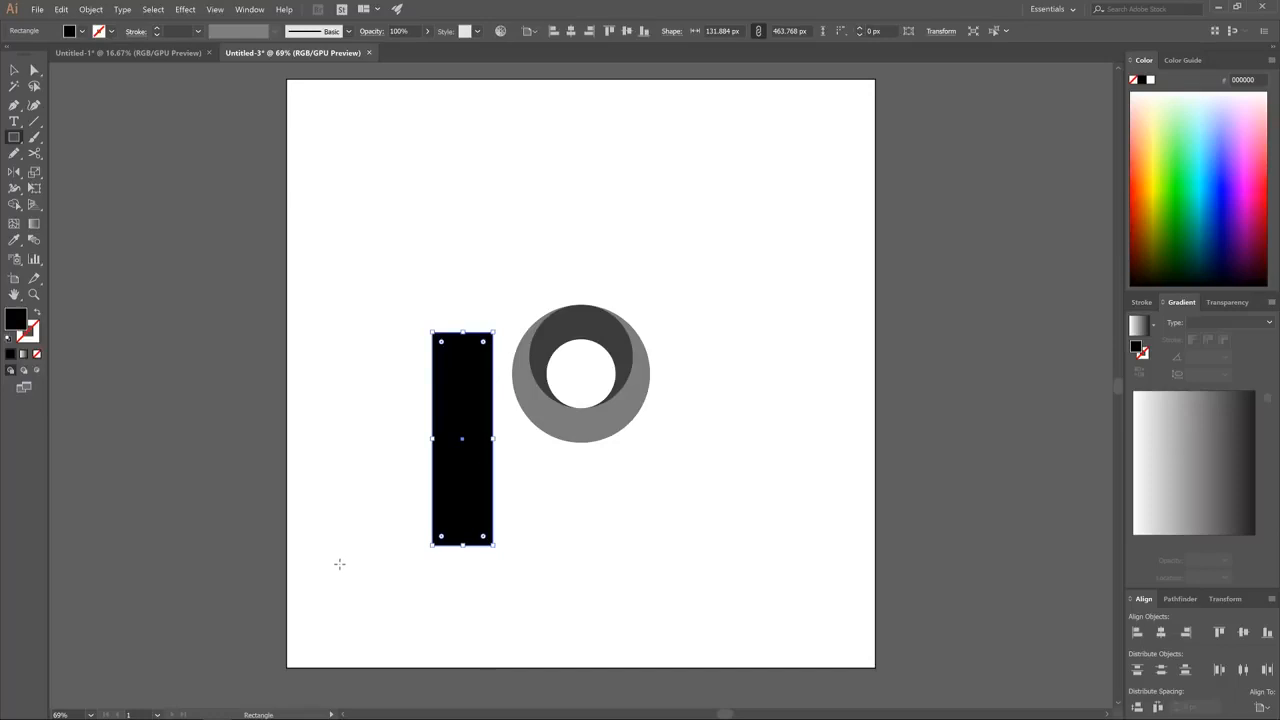
click(426, 31)
drag(427, 48, 403, 48)
click(508, 57)
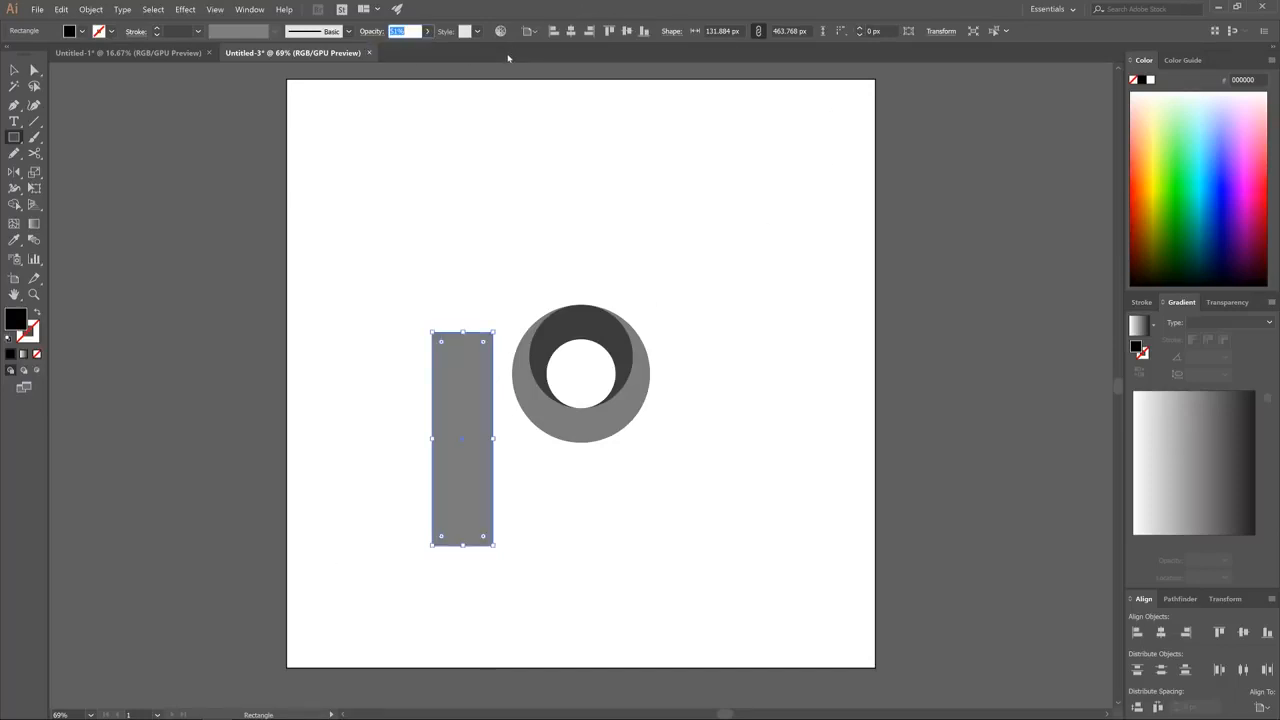
Set the rectangle's width to 150 px with proportions kept and fully round its corners to 75 px
click(722, 31)
key(BackSpace)
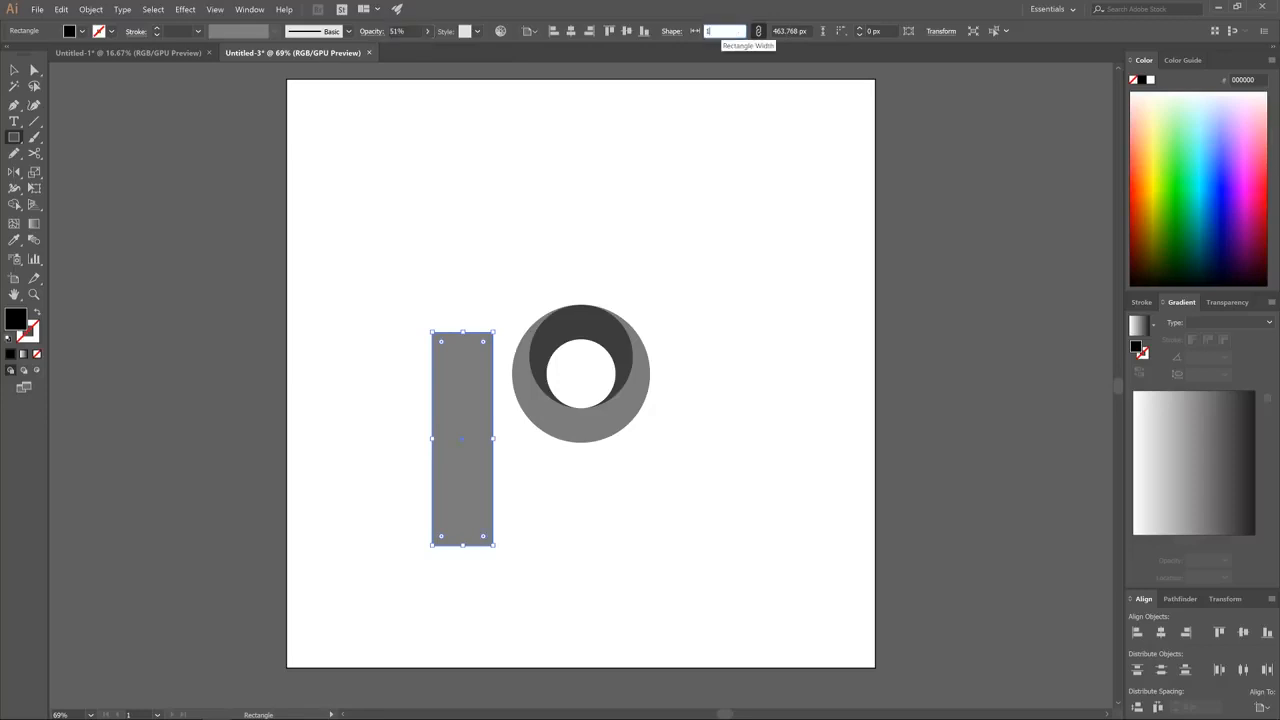
text(150)
key(Return)
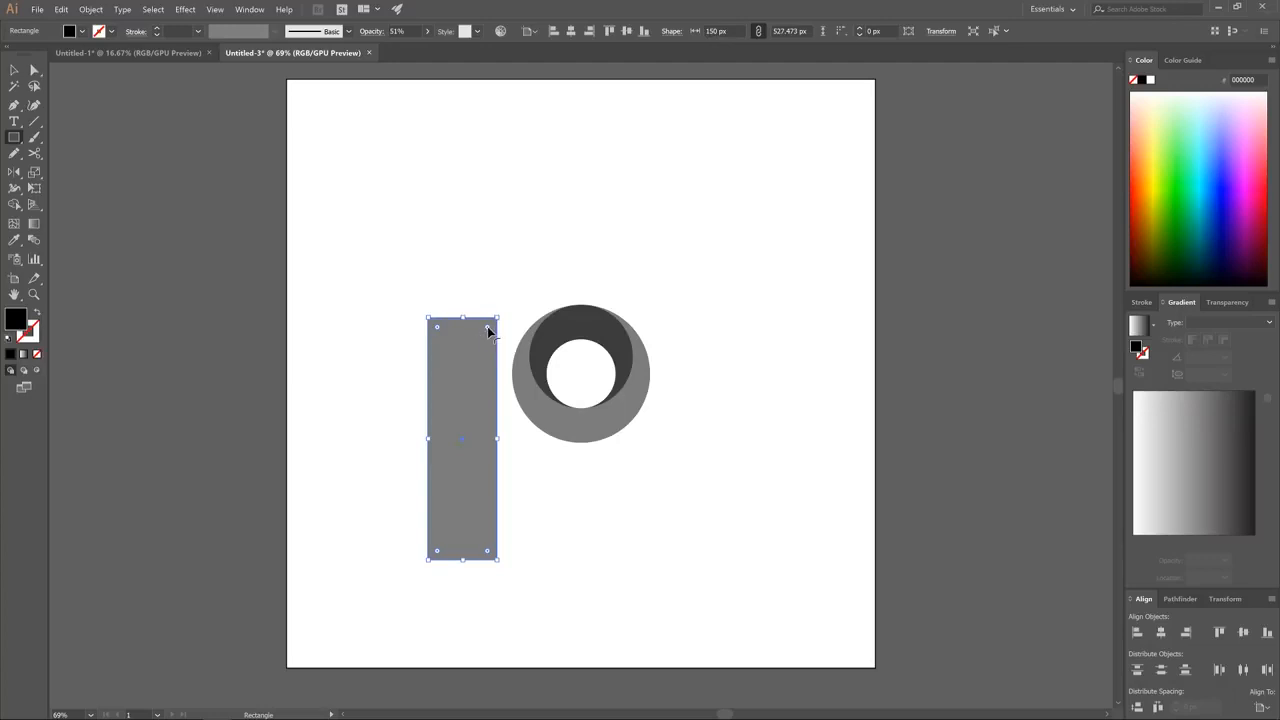
drag(489, 331, 460, 358)
drag(460, 358, 460, 355)
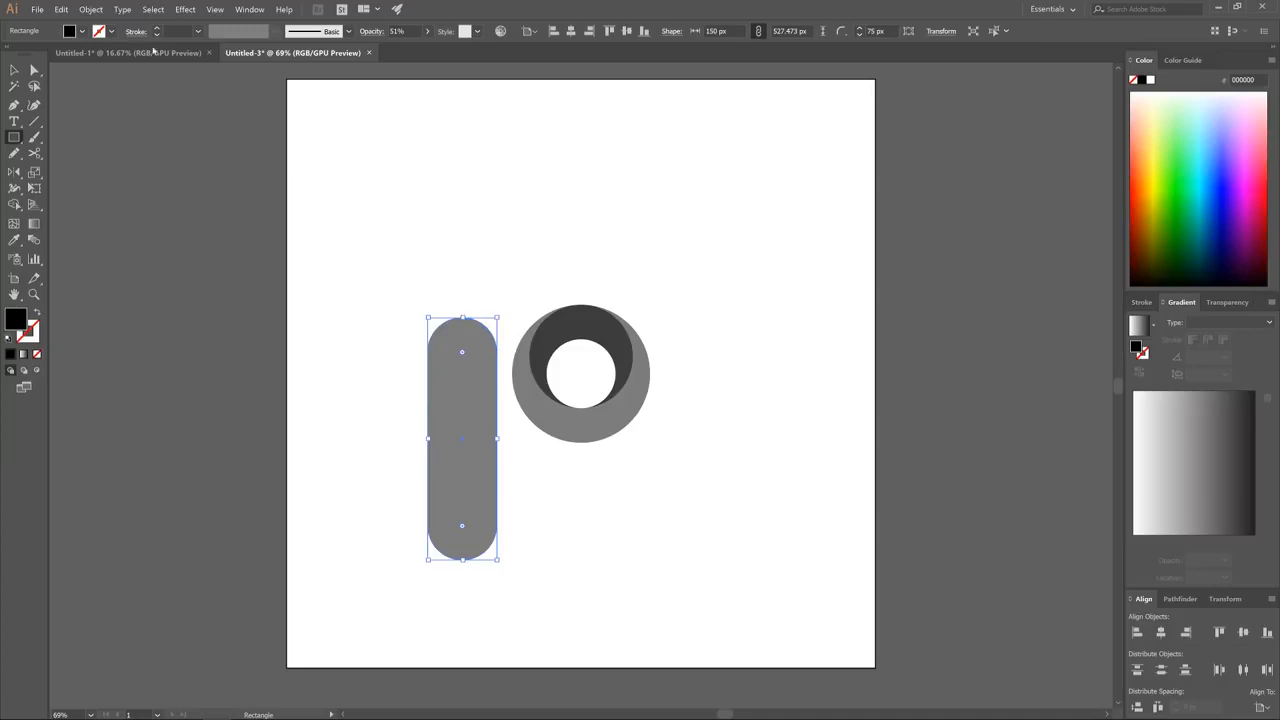
Move the rounded bar so its right edge touches the leftmost point of the ring's hole, and deselect it
click(14, 70)
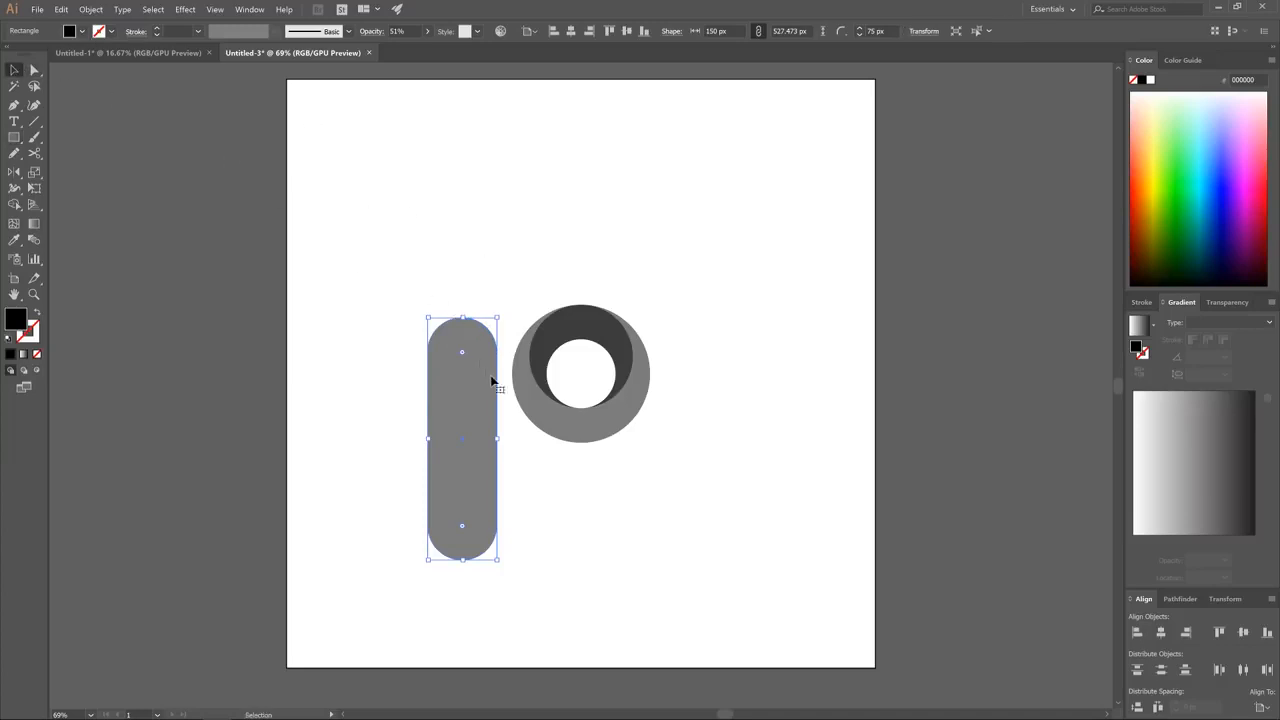
key(a)
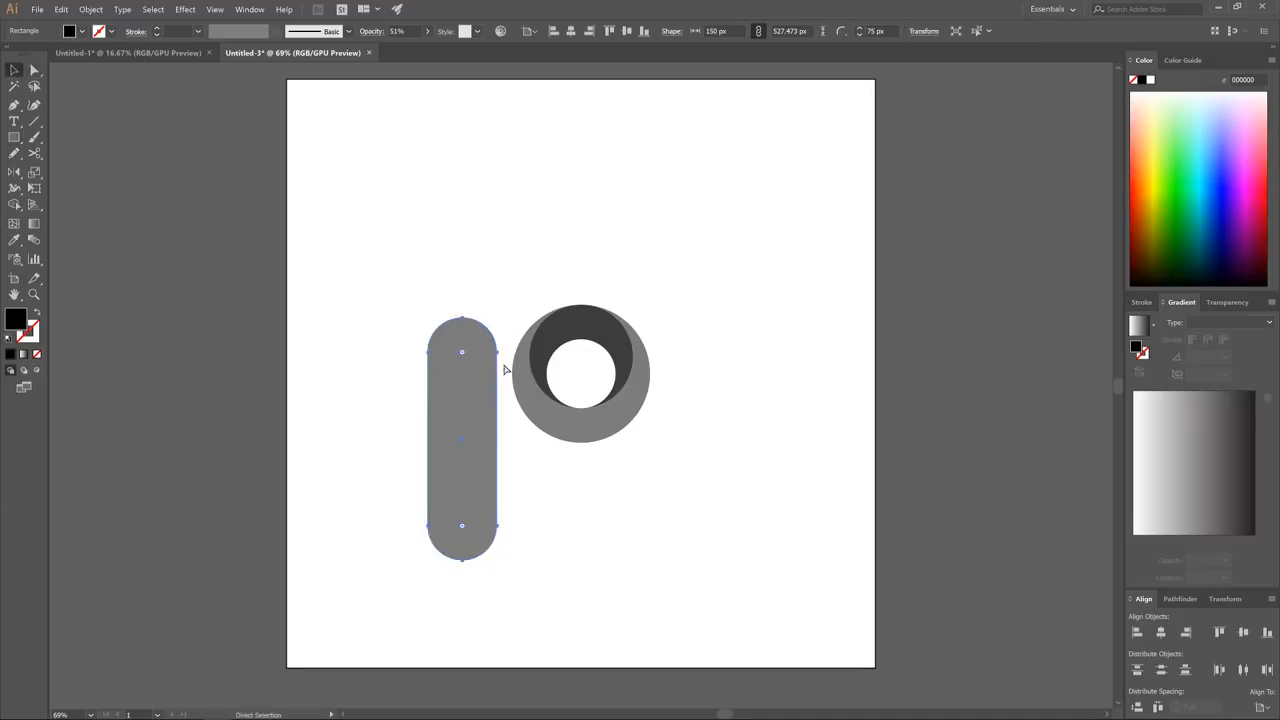
drag(498, 356, 545, 377)
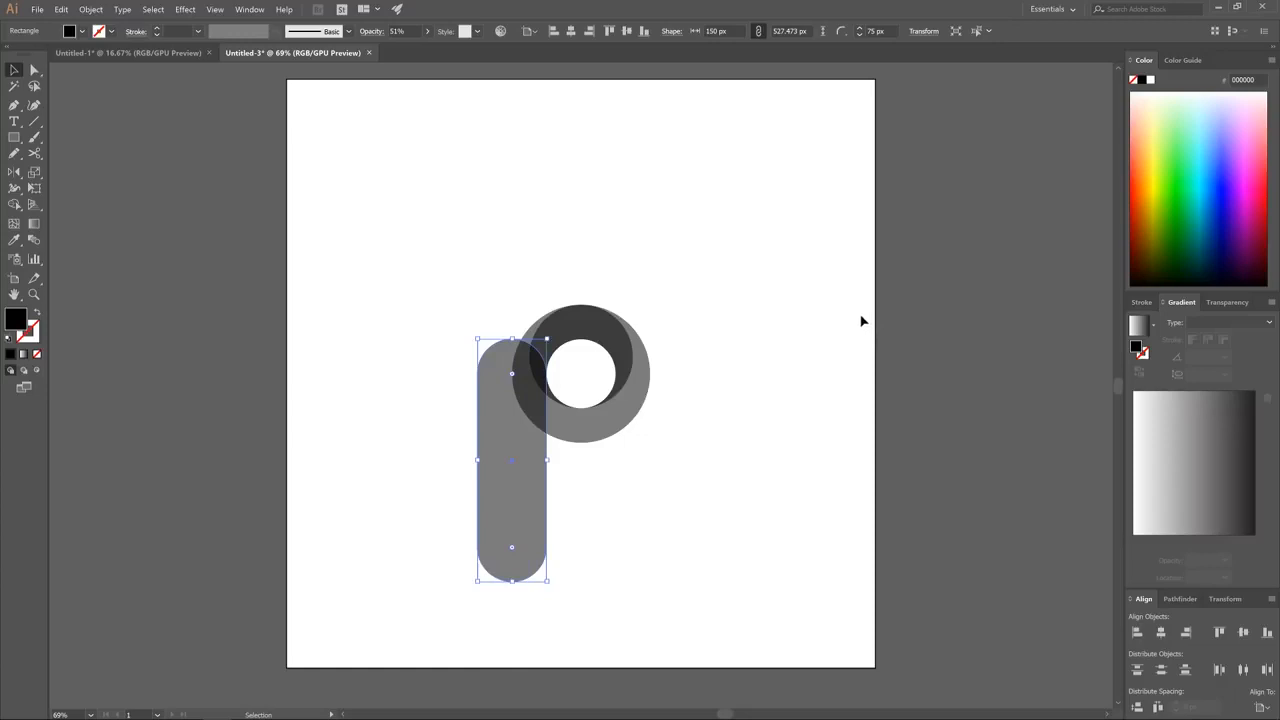
click(685, 185)
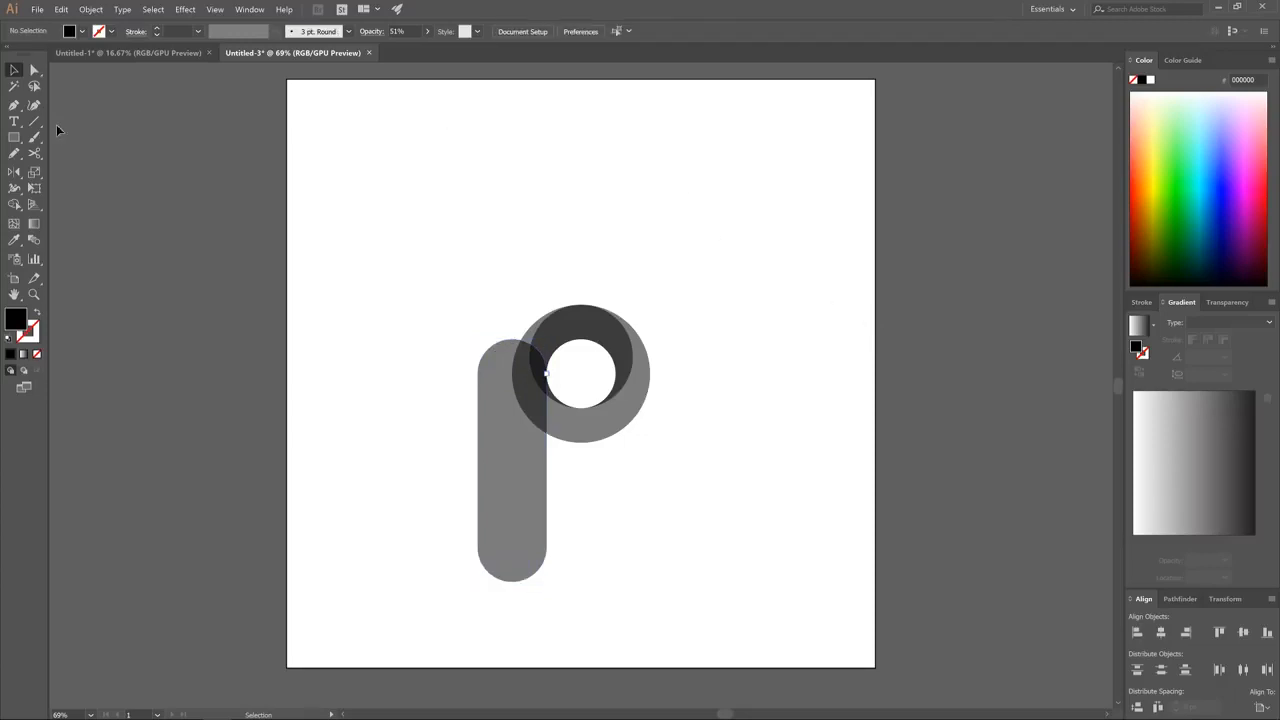
Draw a closed black Pen tool shape covering the rounded bar's left half, with a straight vertical edge along the bar's center
click(14, 104)
drag(516, 343, 509, 619)
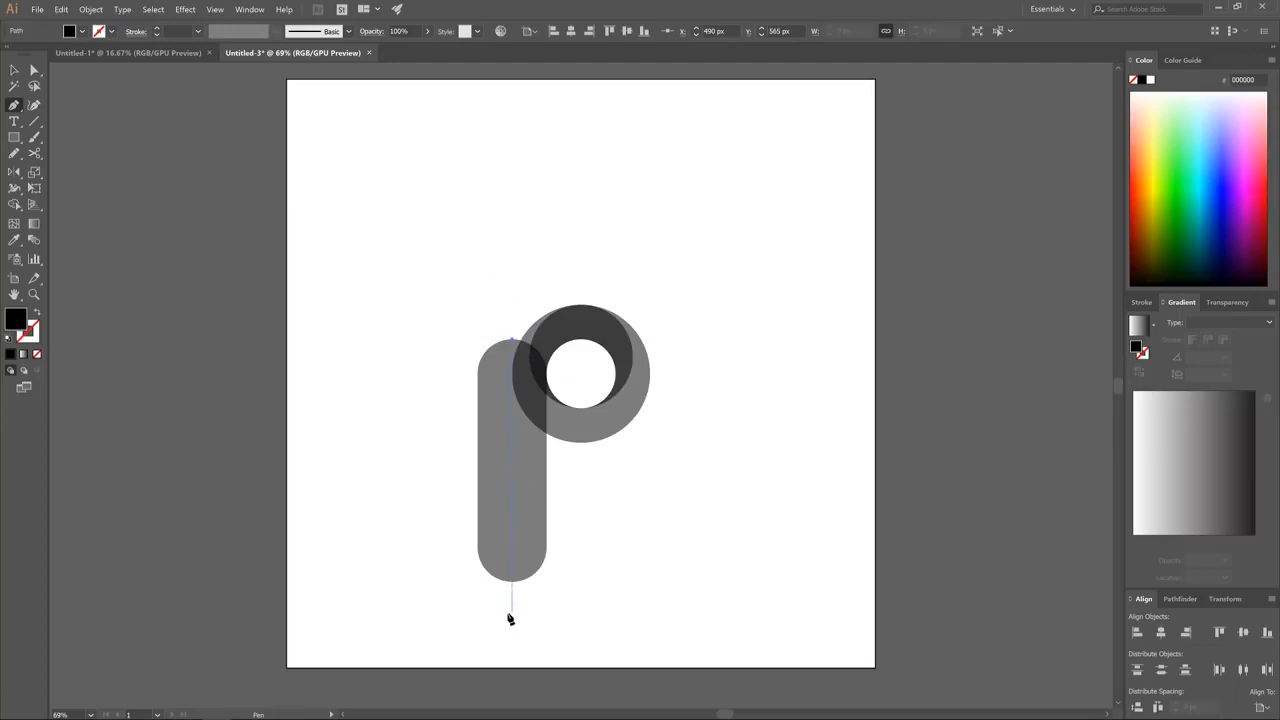
drag(510, 618, 507, 614)
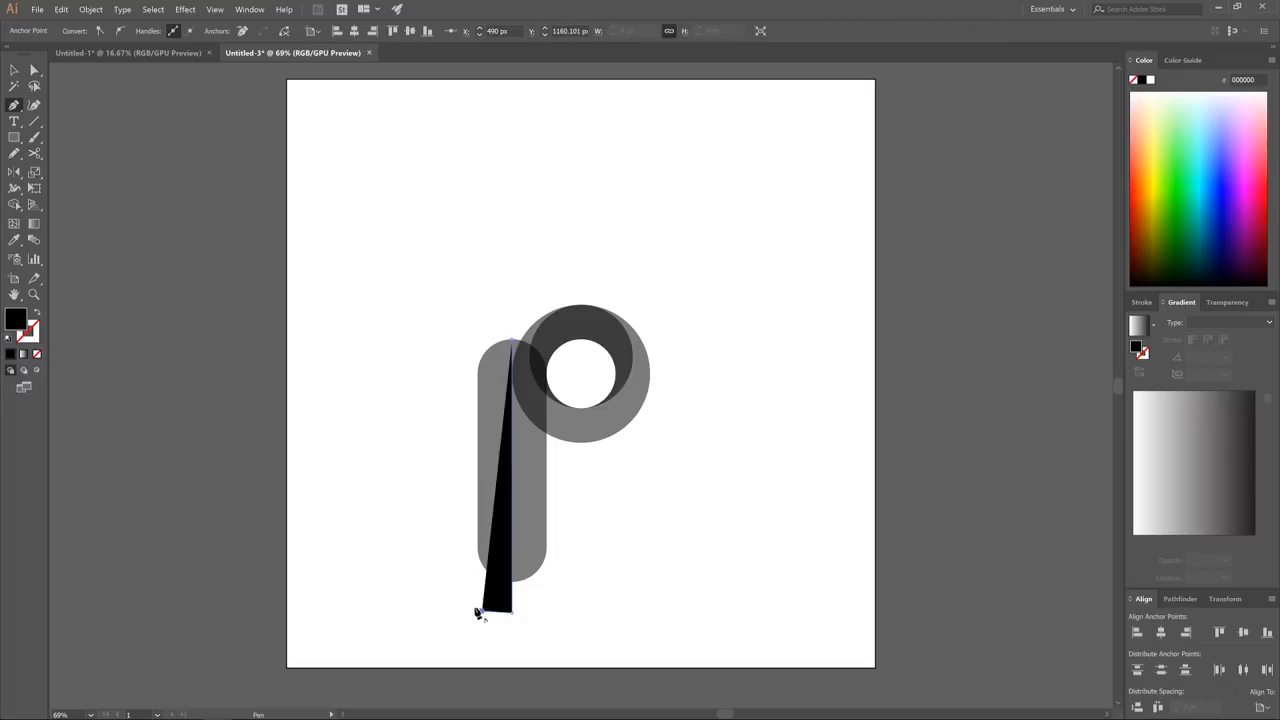
drag(435, 566, 406, 508)
click(402, 425)
click(411, 345)
click(432, 299)
click(497, 291)
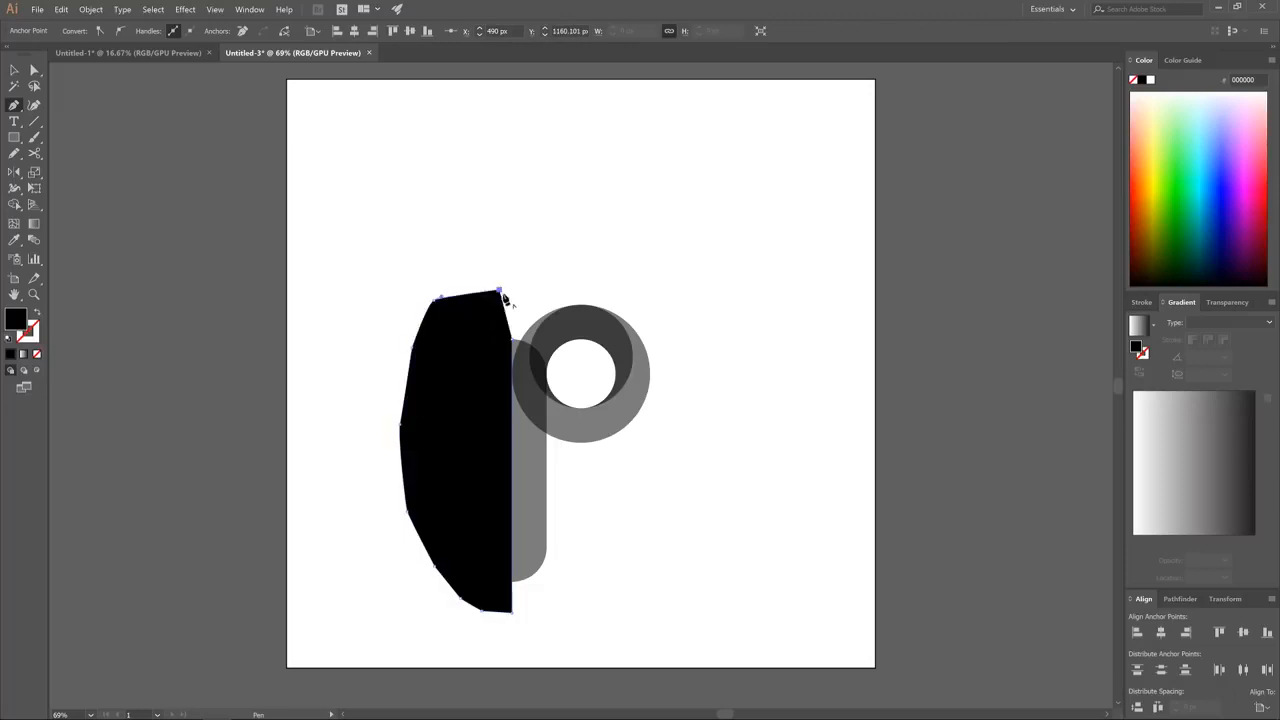
click(507, 301)
Subtract the black shape from the rounded bar with Pathfinder's Minus Front, leaving only the bar's right half
click(14, 70)
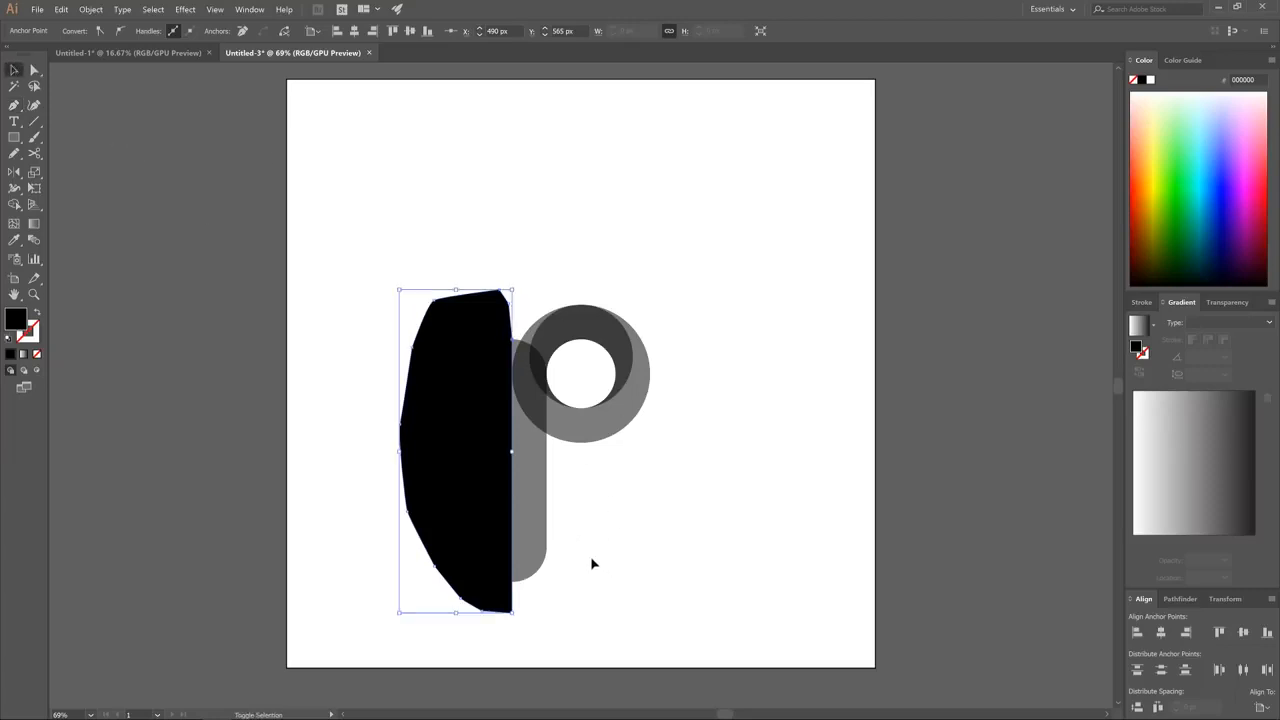
shift+click(540, 513)
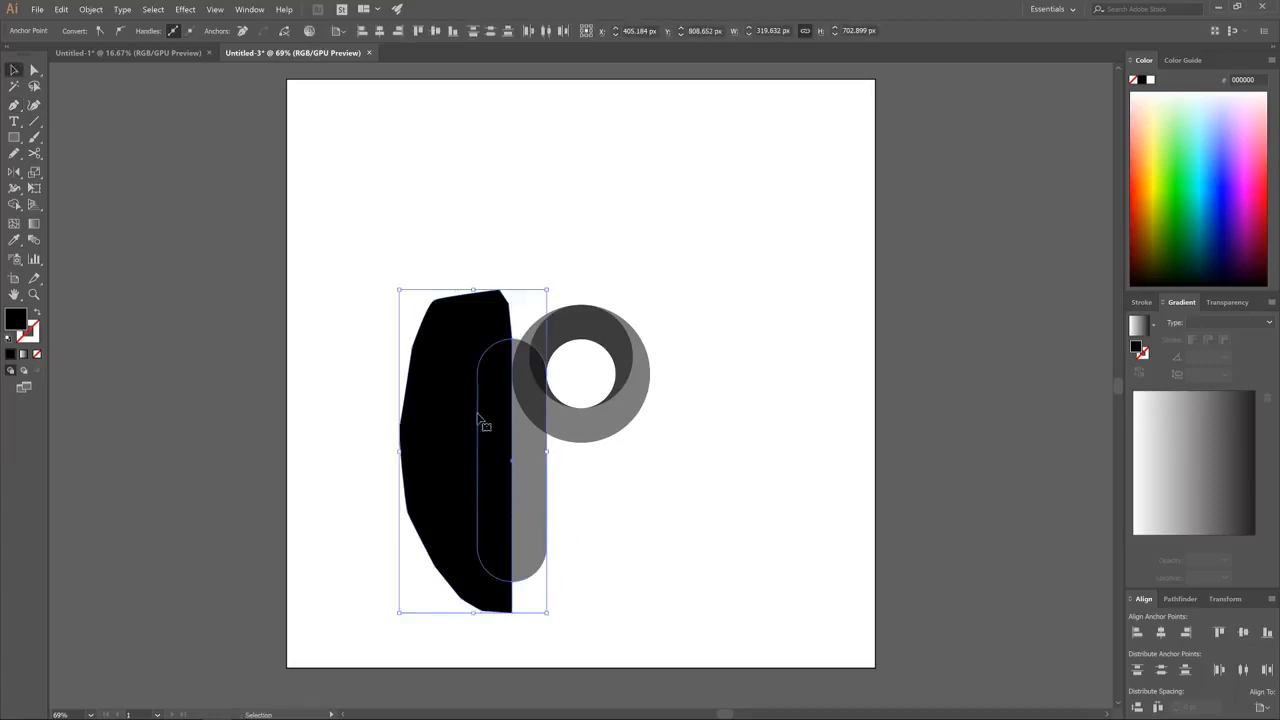
click(1179, 600)
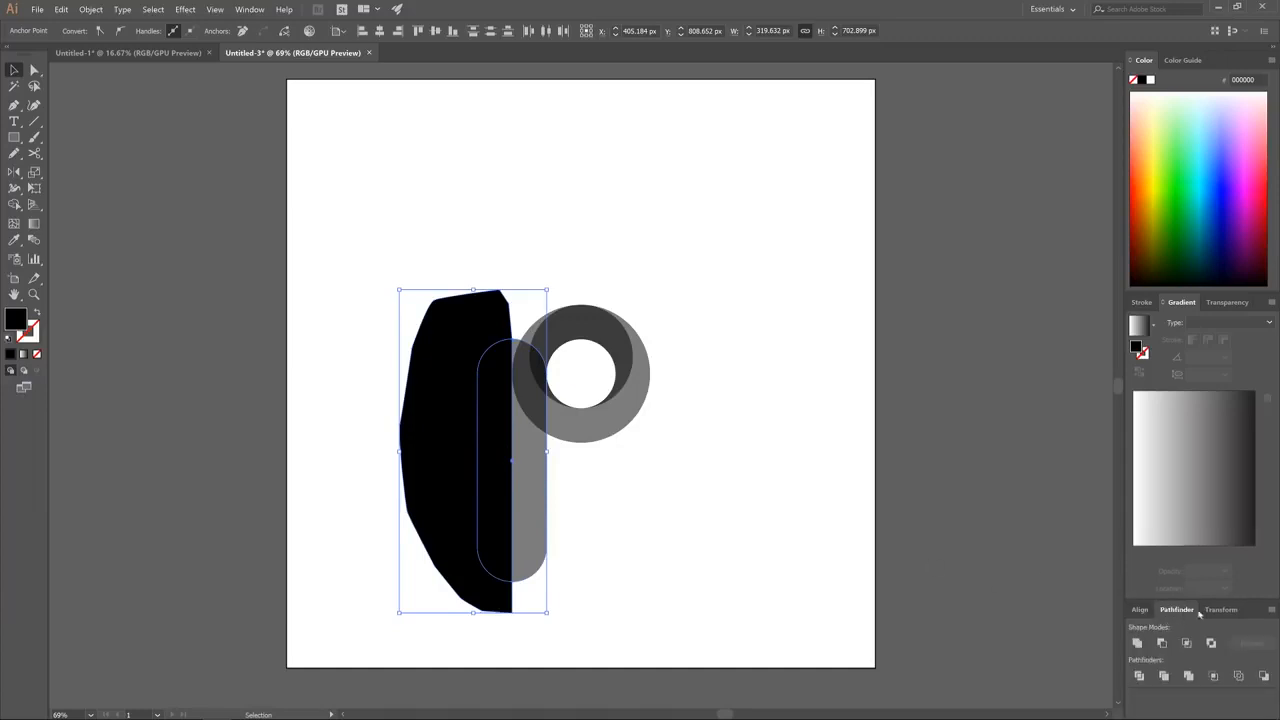
click(249, 9)
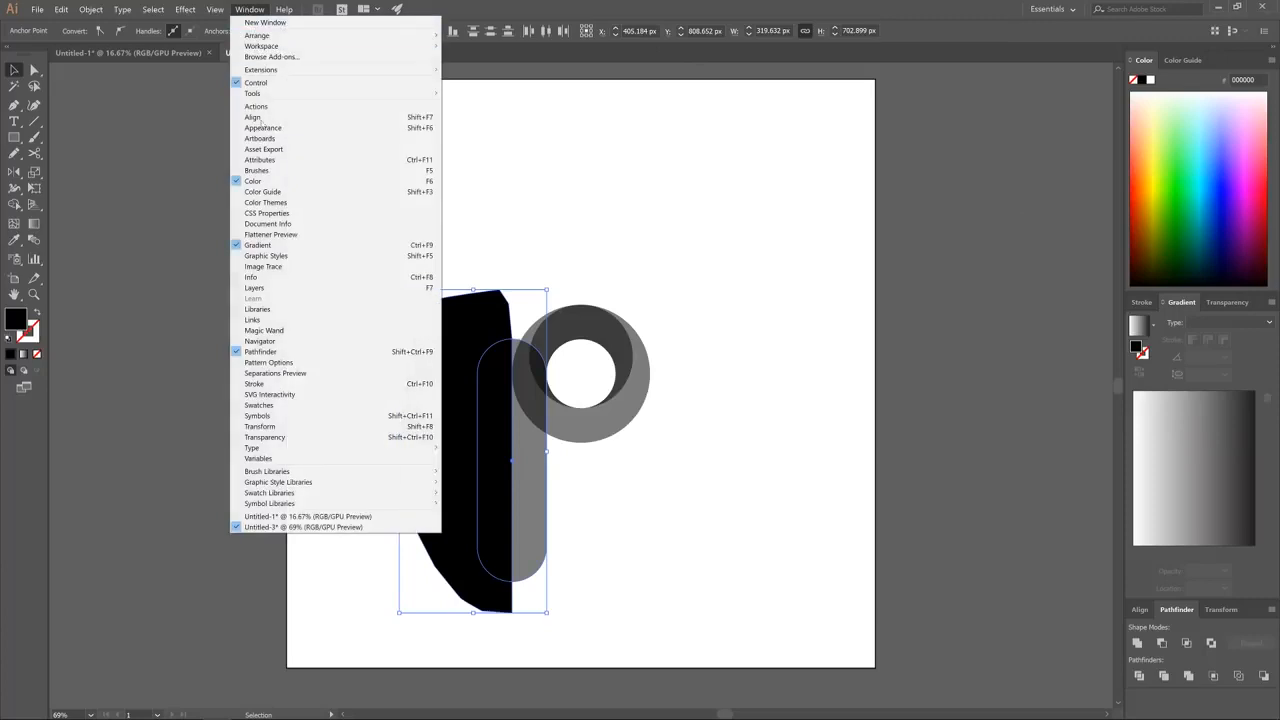
click(249, 9)
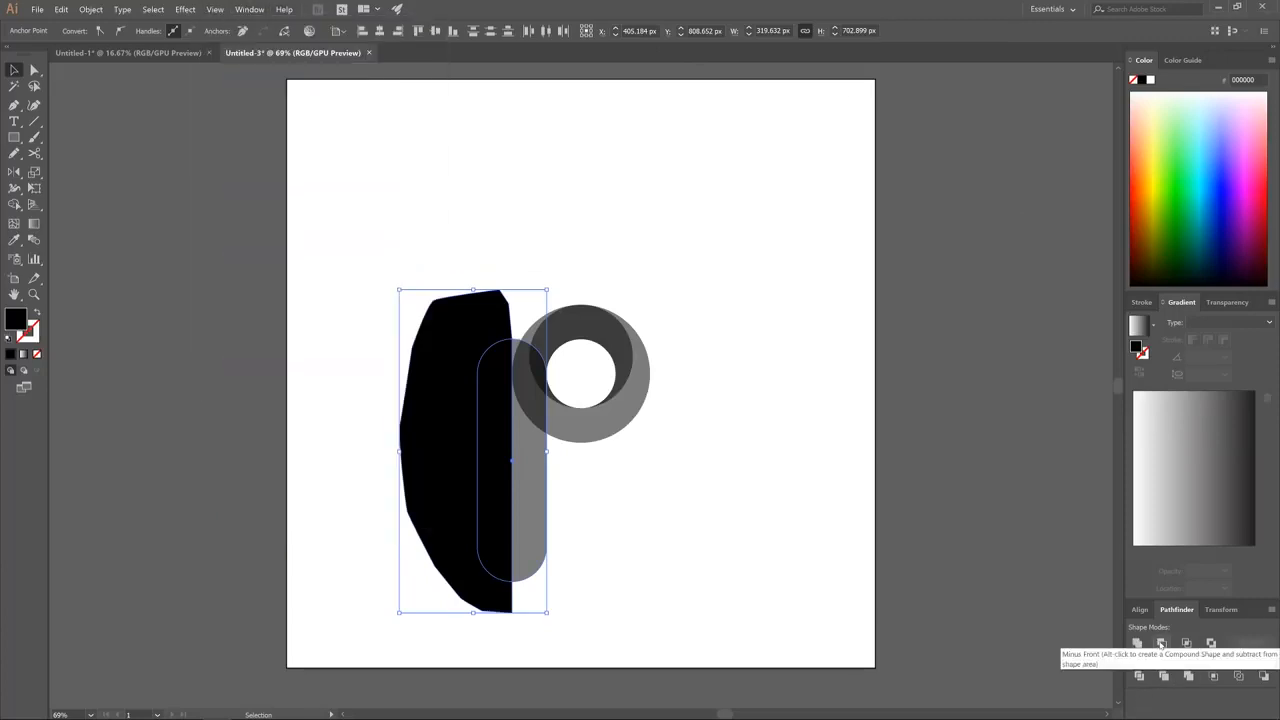
click(1161, 643)
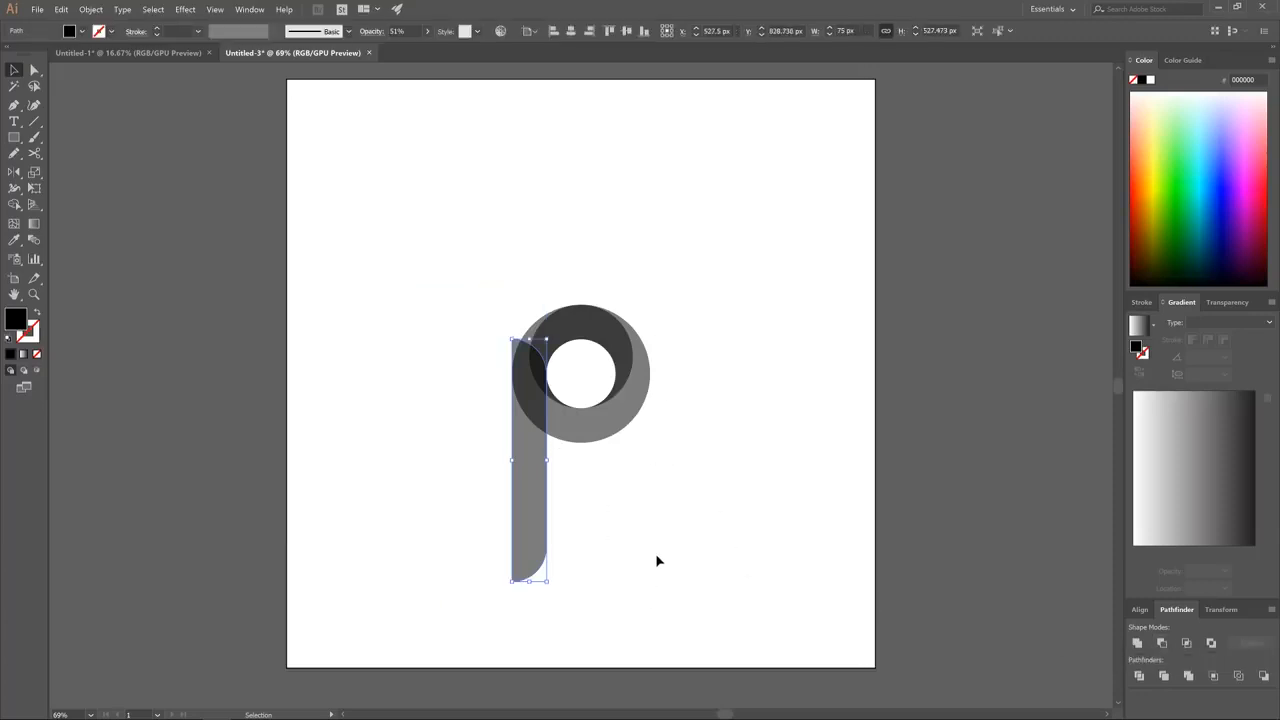
Shorten the half bar to a height of about 325 px by moving its lower anchor points straight up
click(33, 70)
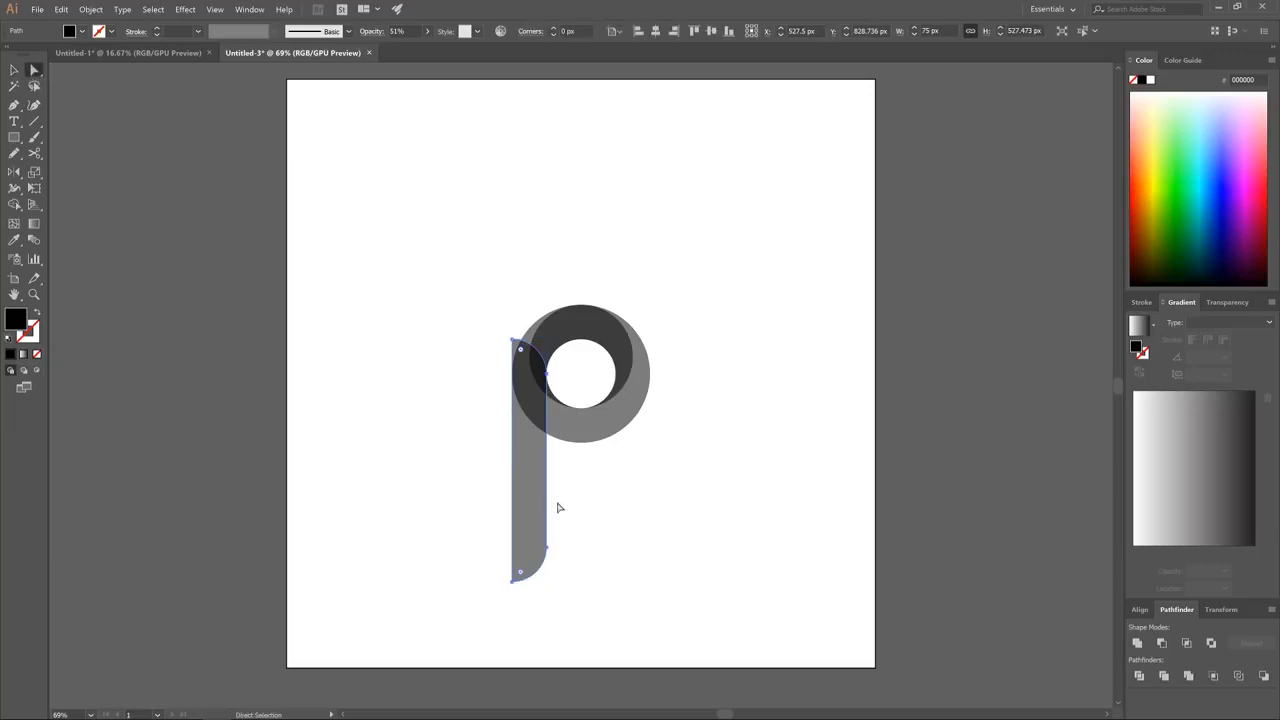
drag(533, 565, 454, 523)
drag(548, 549, 542, 510)
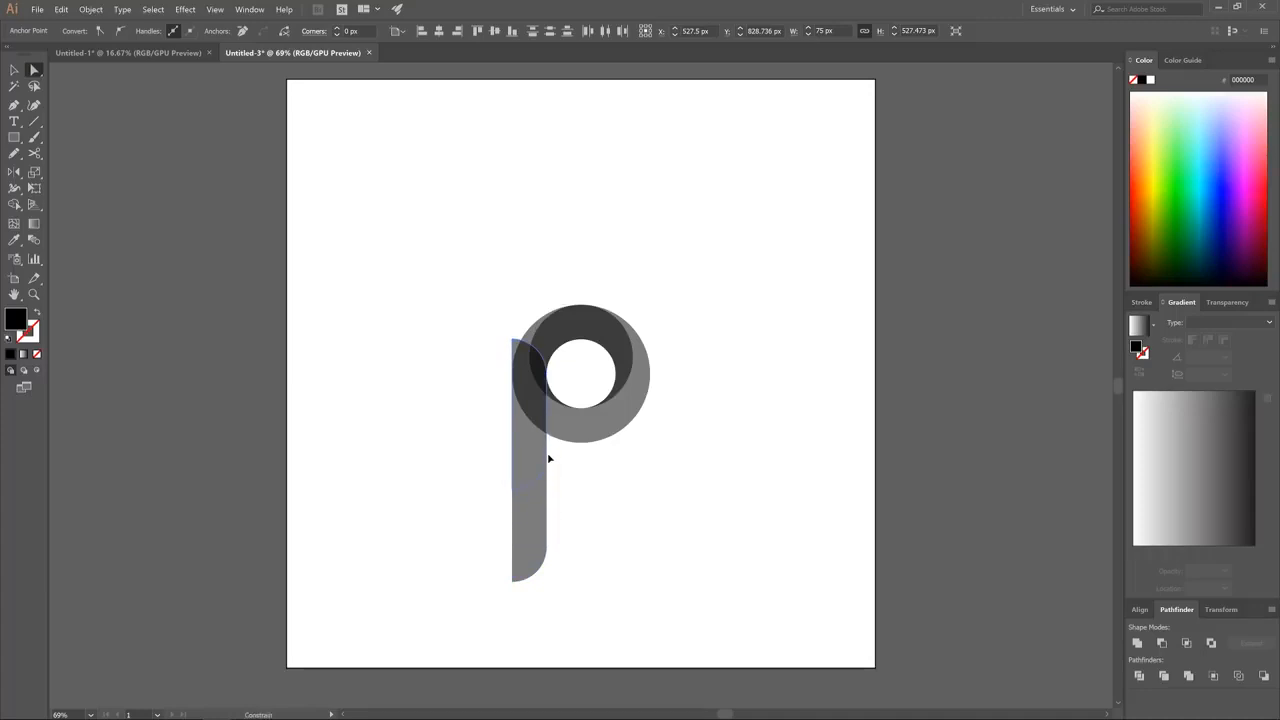
drag(548, 458, 547, 462)
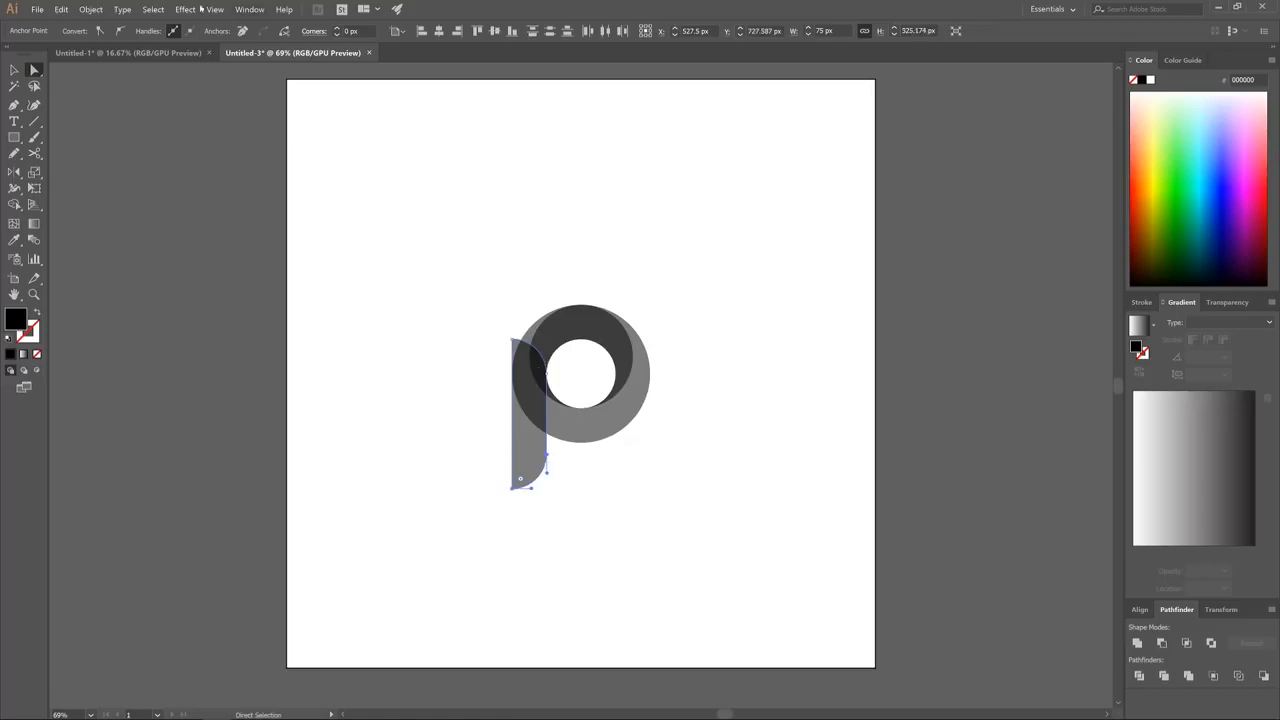
With the Shape Builder Tool, remove the stem's protruding upper corner, merge the stem with the inner arc, and join the dark sliver to the lower ring
click(15, 70)
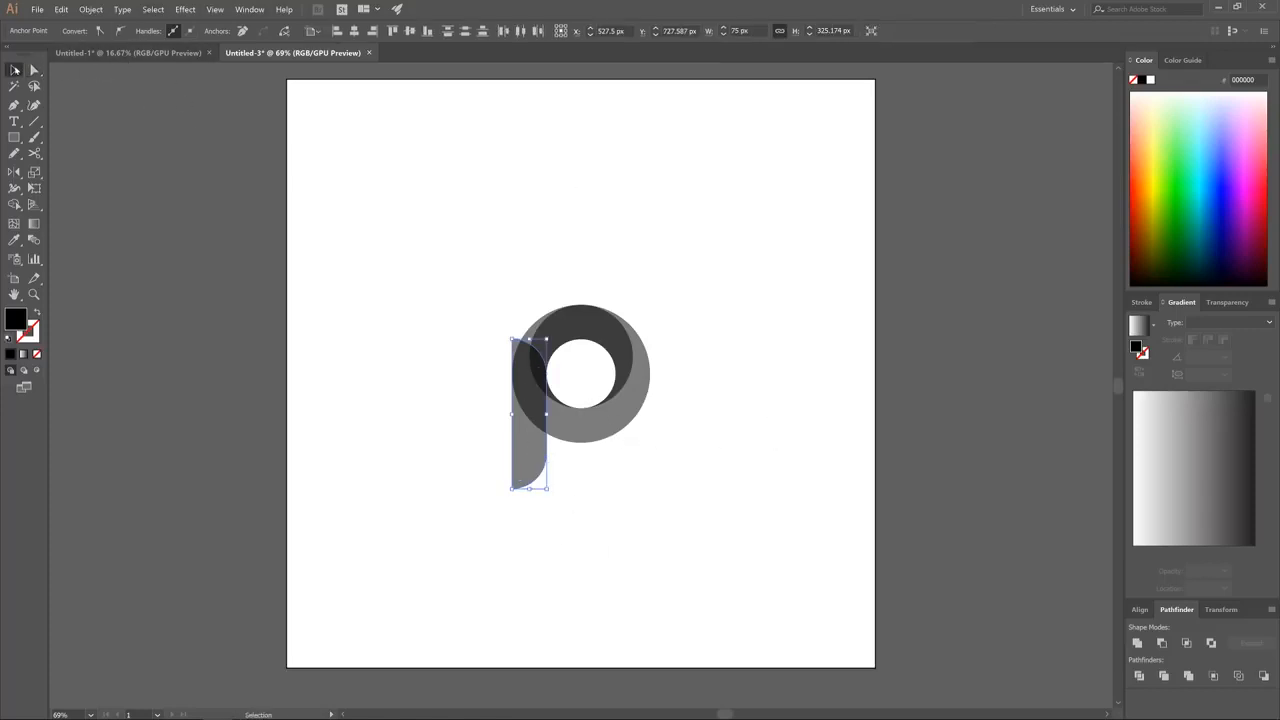
drag(726, 522, 437, 274)
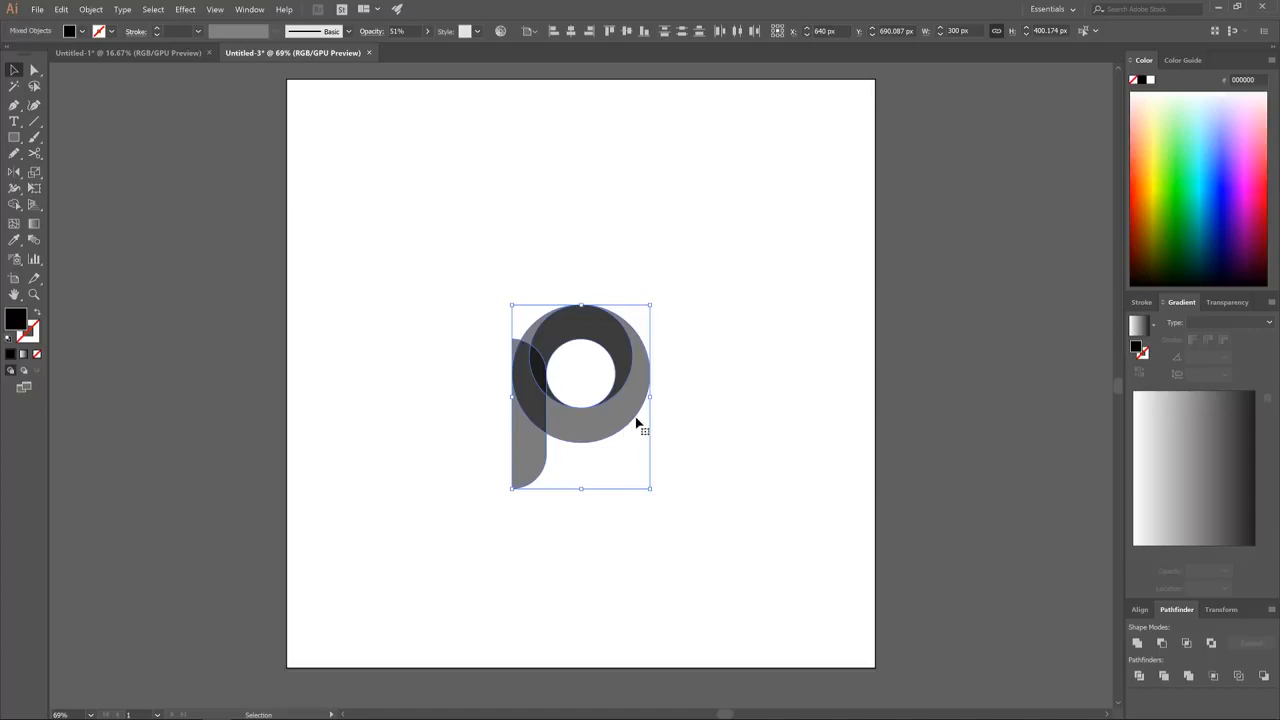
scroll(600, 441, up, 2)
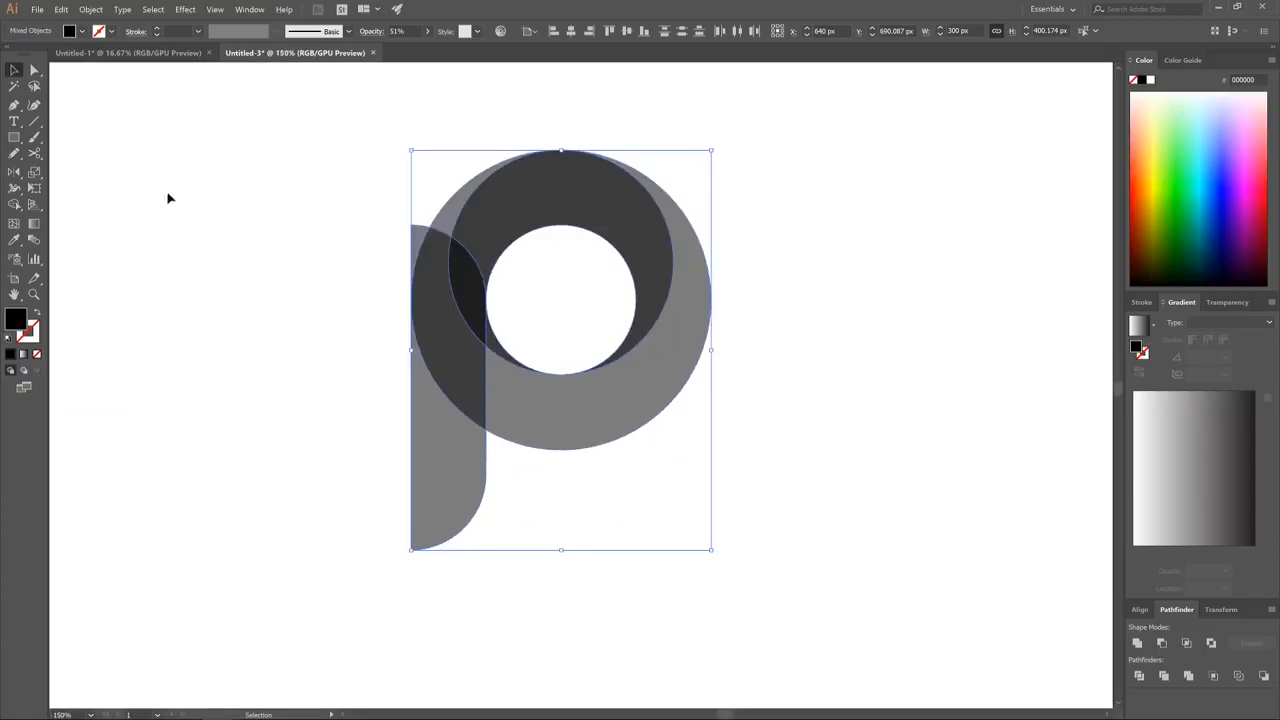
click(15, 205)
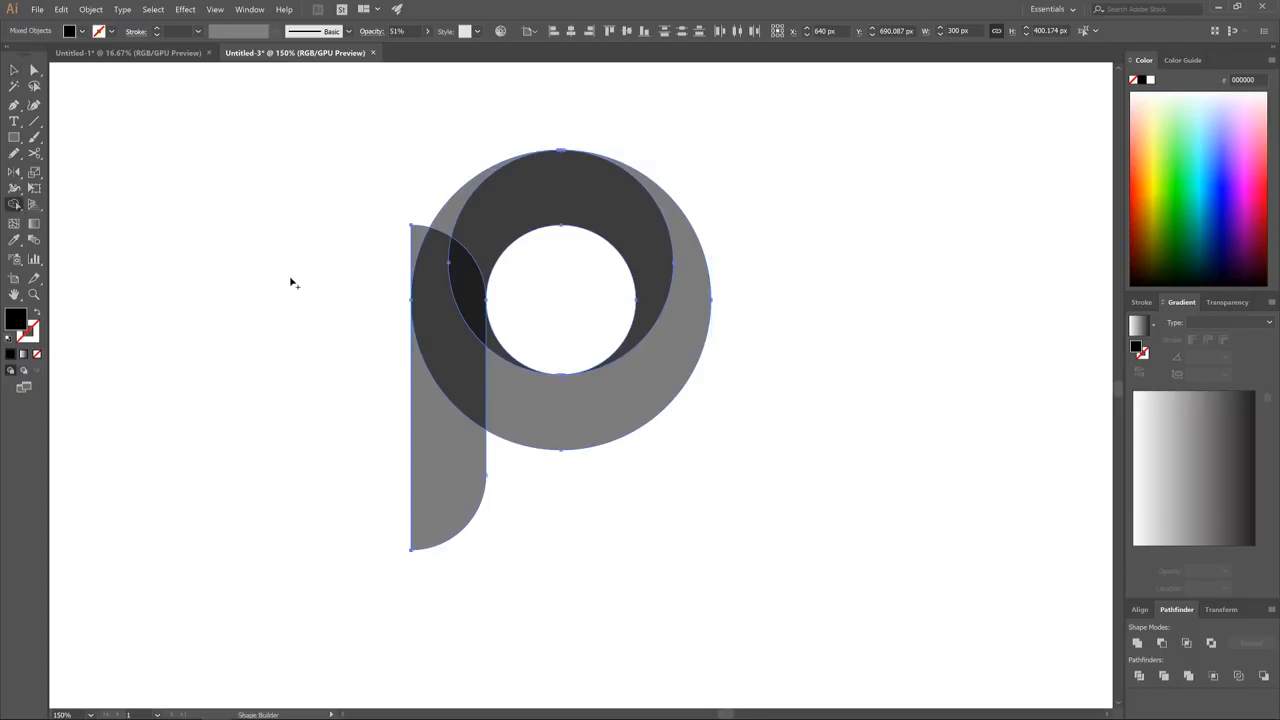
alt+click(418, 237)
mouse_move(451, 491)
mouse_down()
mouse_move(465, 306)
mouse_move(445, 227)
mouse_move(490, 203)
mouse_up()
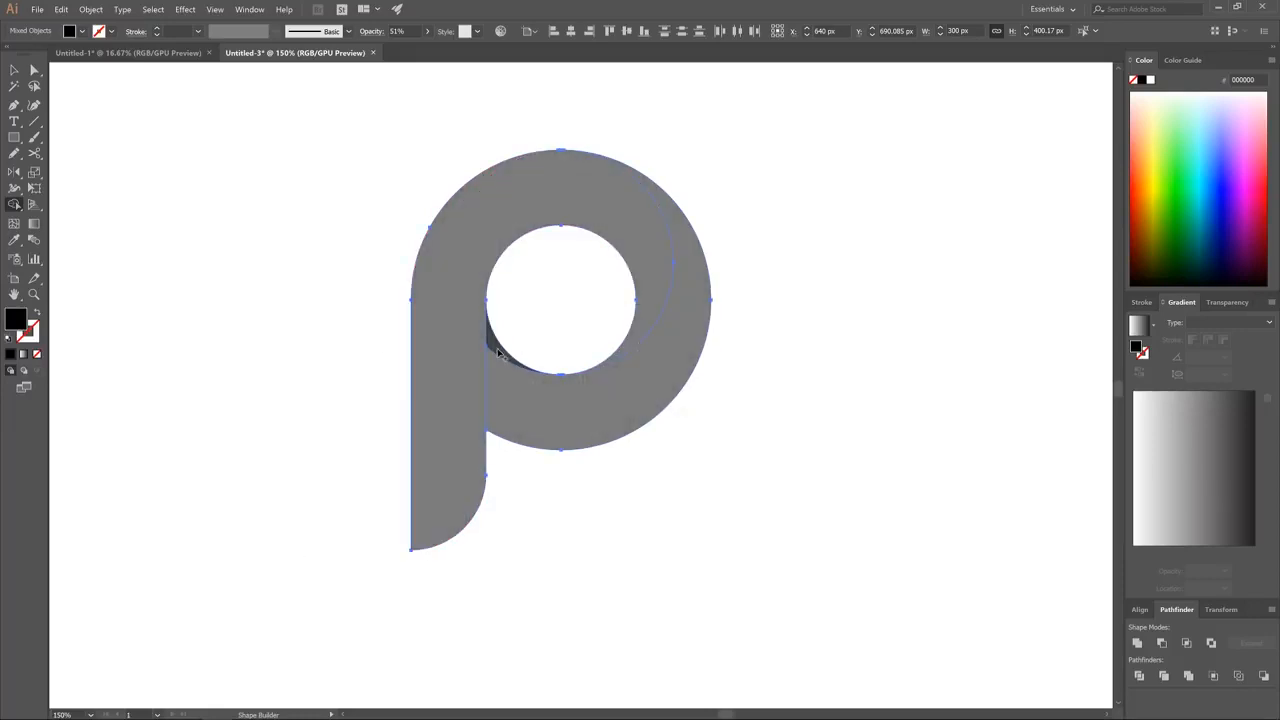
drag(498, 352, 512, 389)
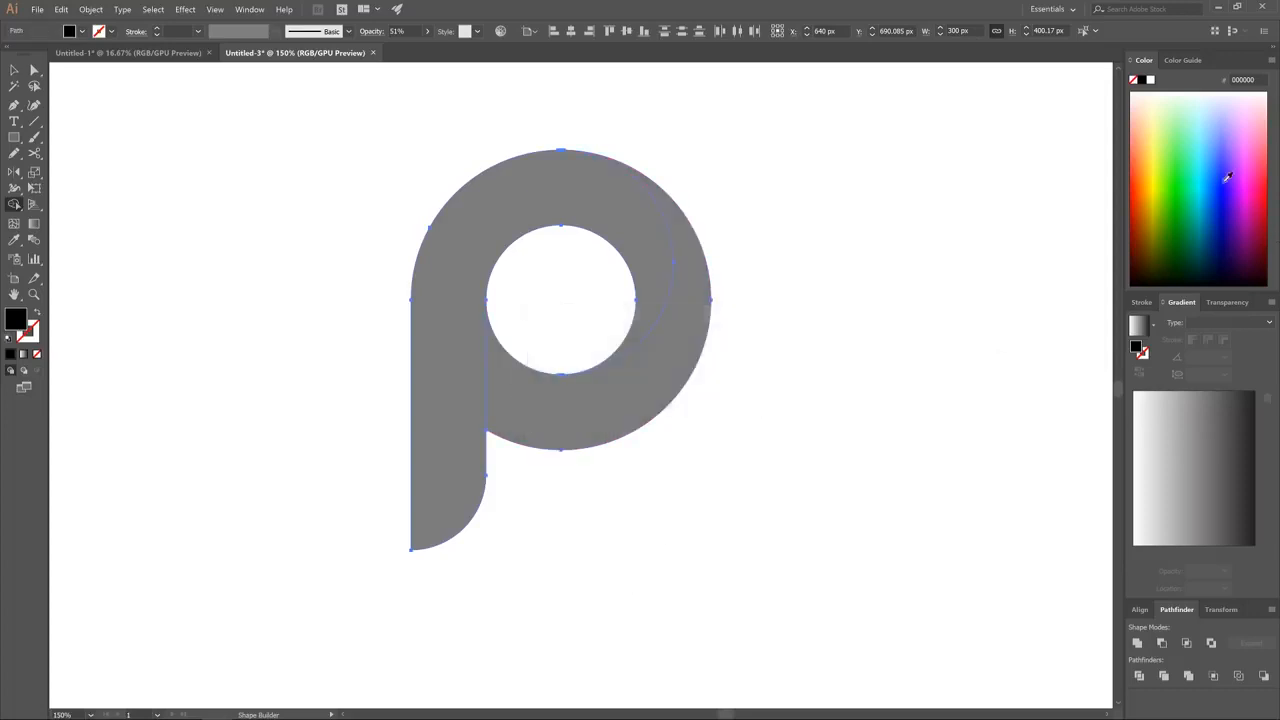
Try a green fill on all the logo pieces together, and undo it
click(1184, 188)
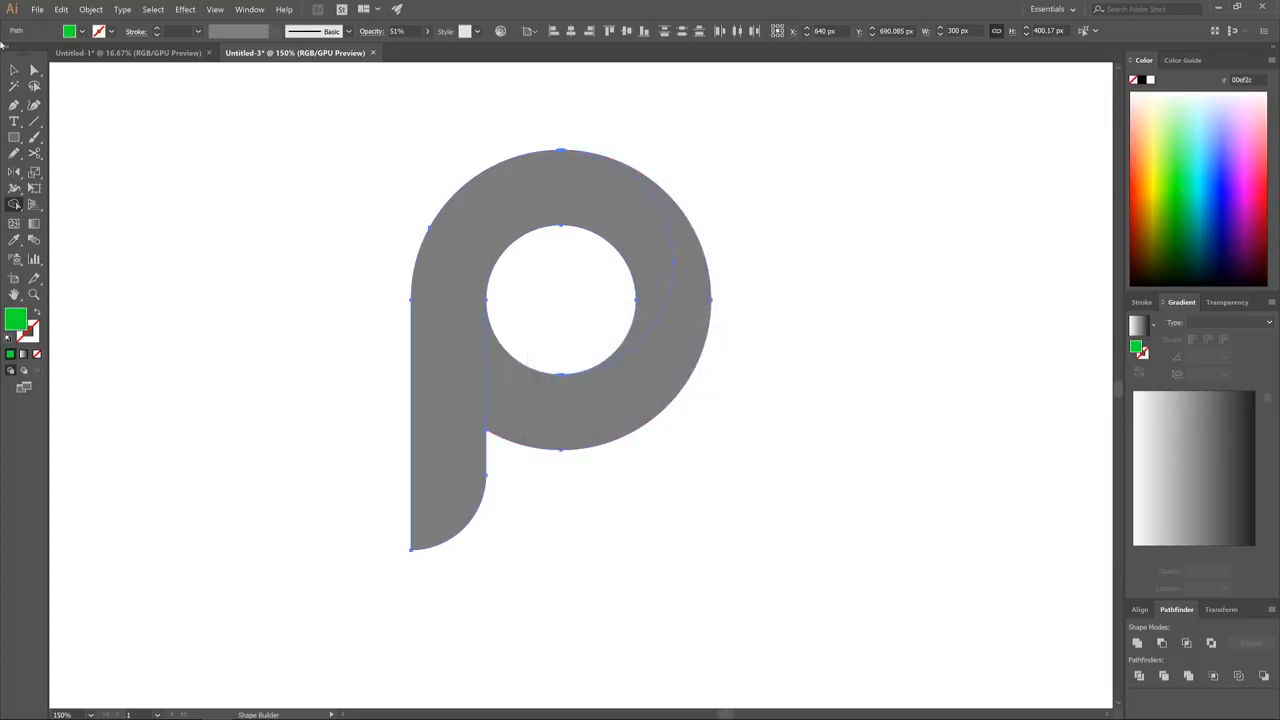
click(14, 69)
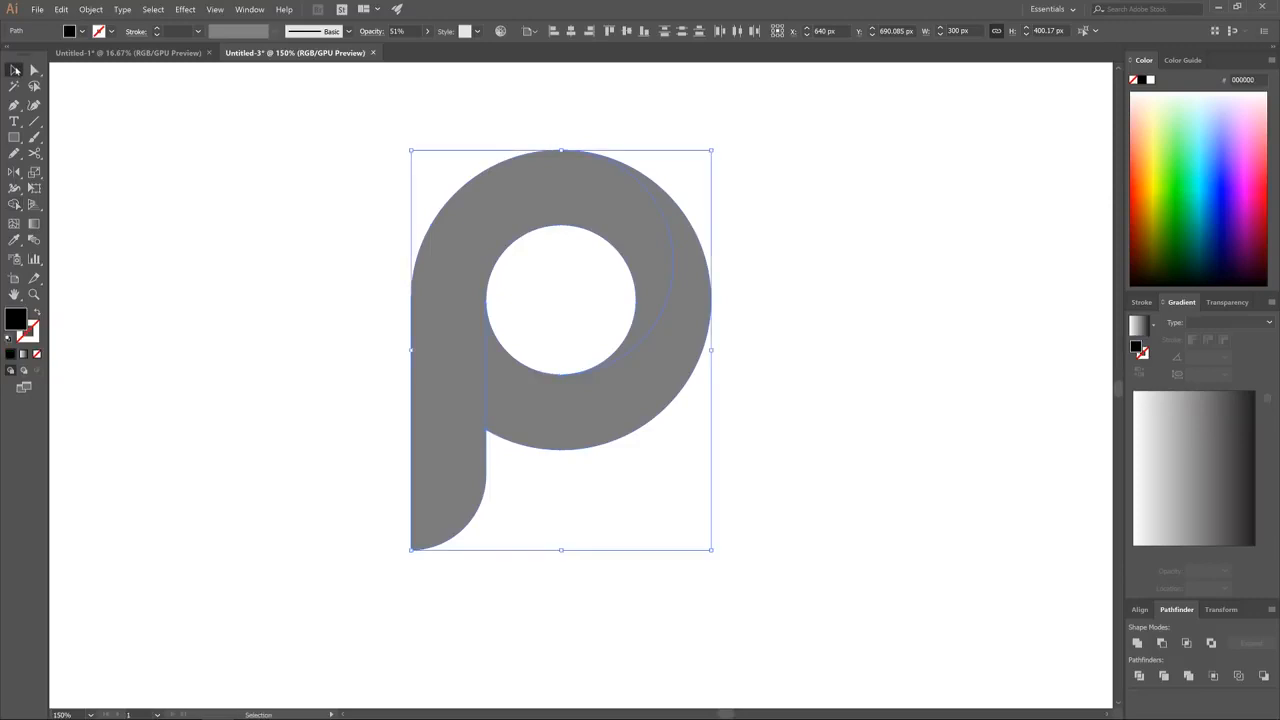
click(1176, 174)
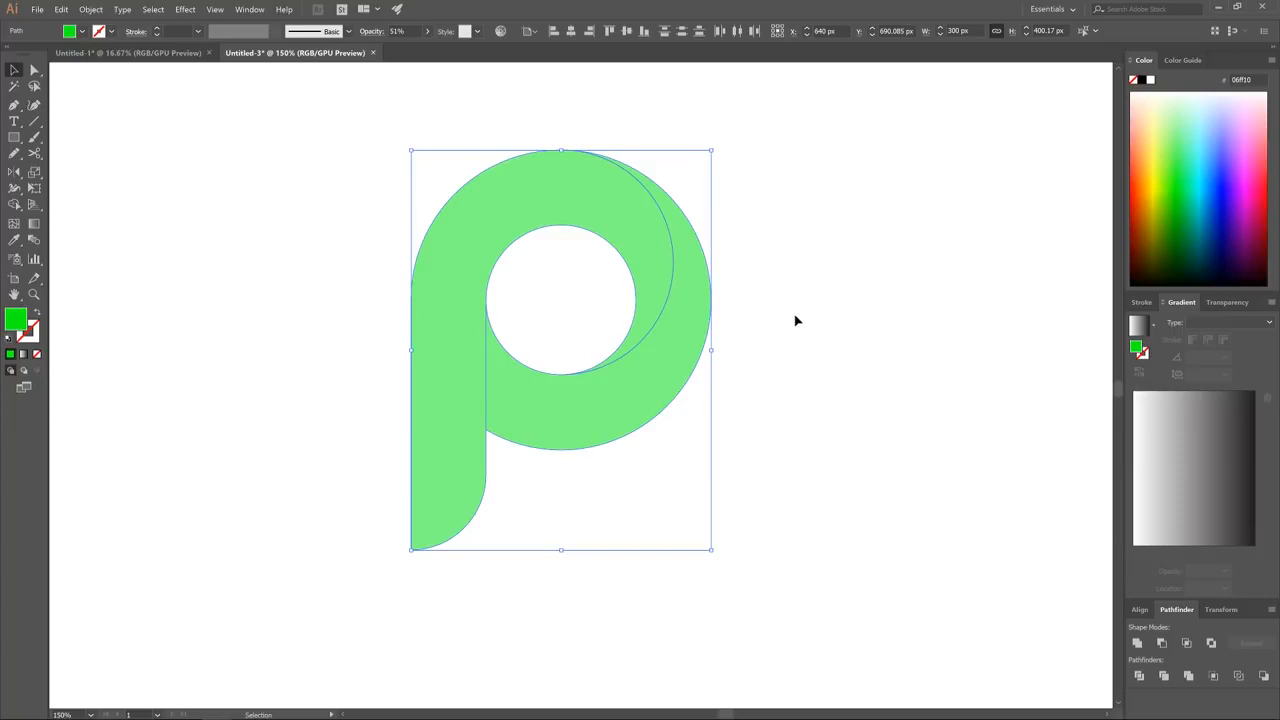
key(ctrl+z)
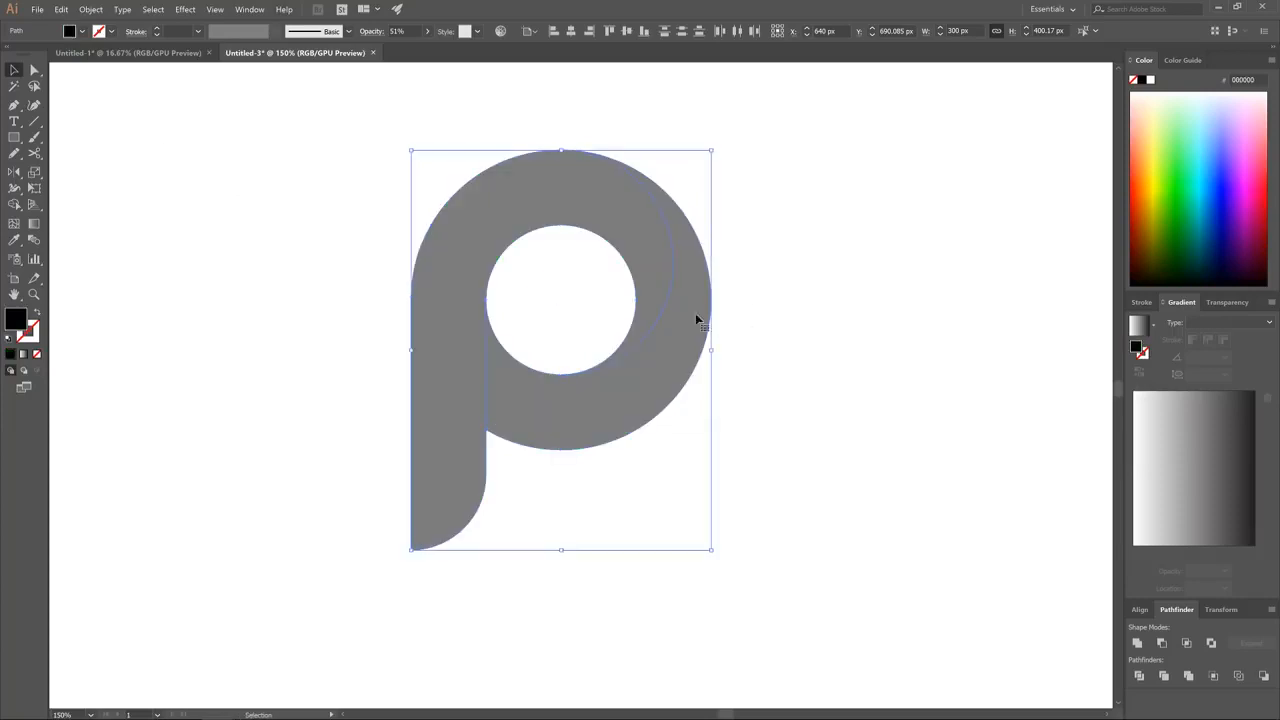
Fill only the outer crescent of the P with green, and deselect it
click(891, 263)
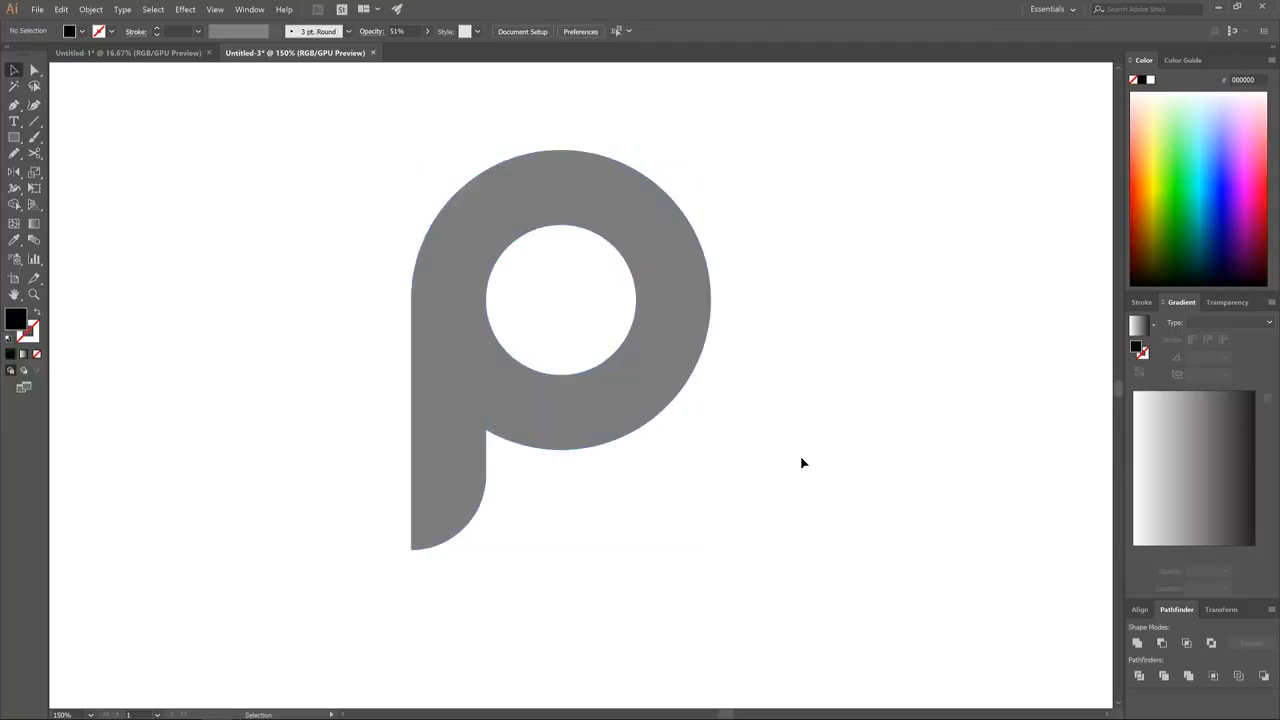
click(691, 306)
click(1178, 181)
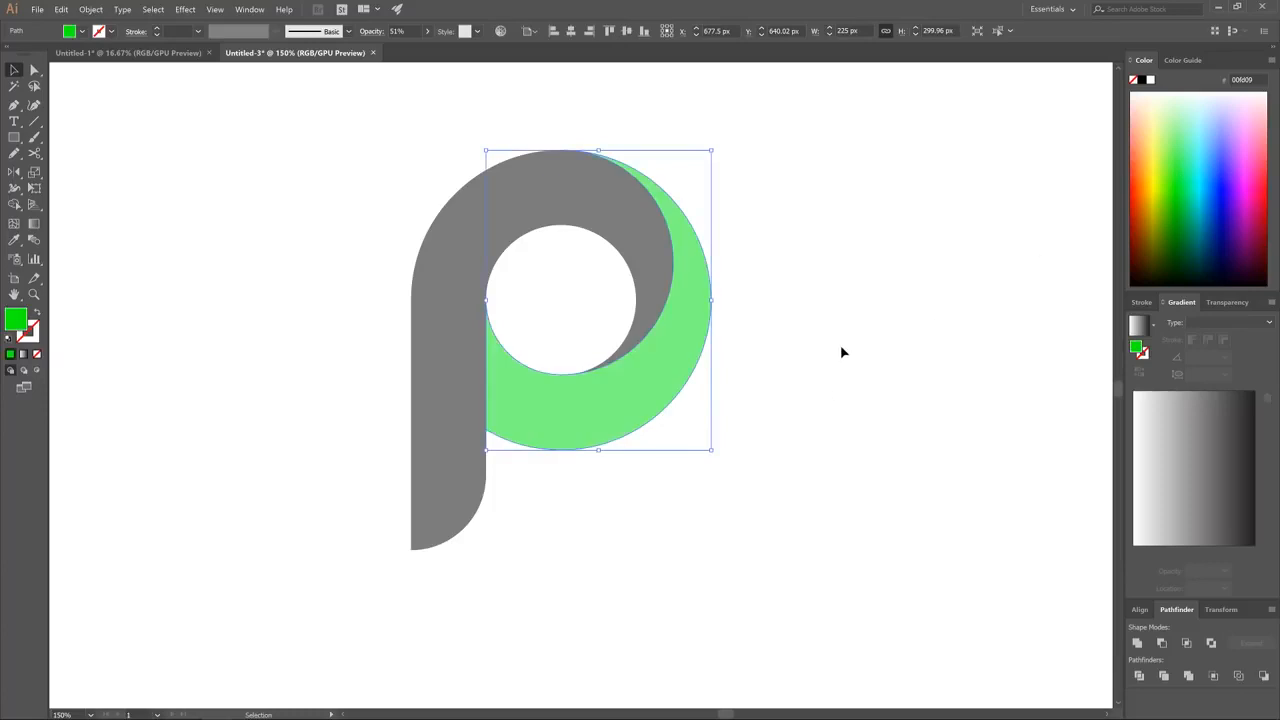
click(760, 352)
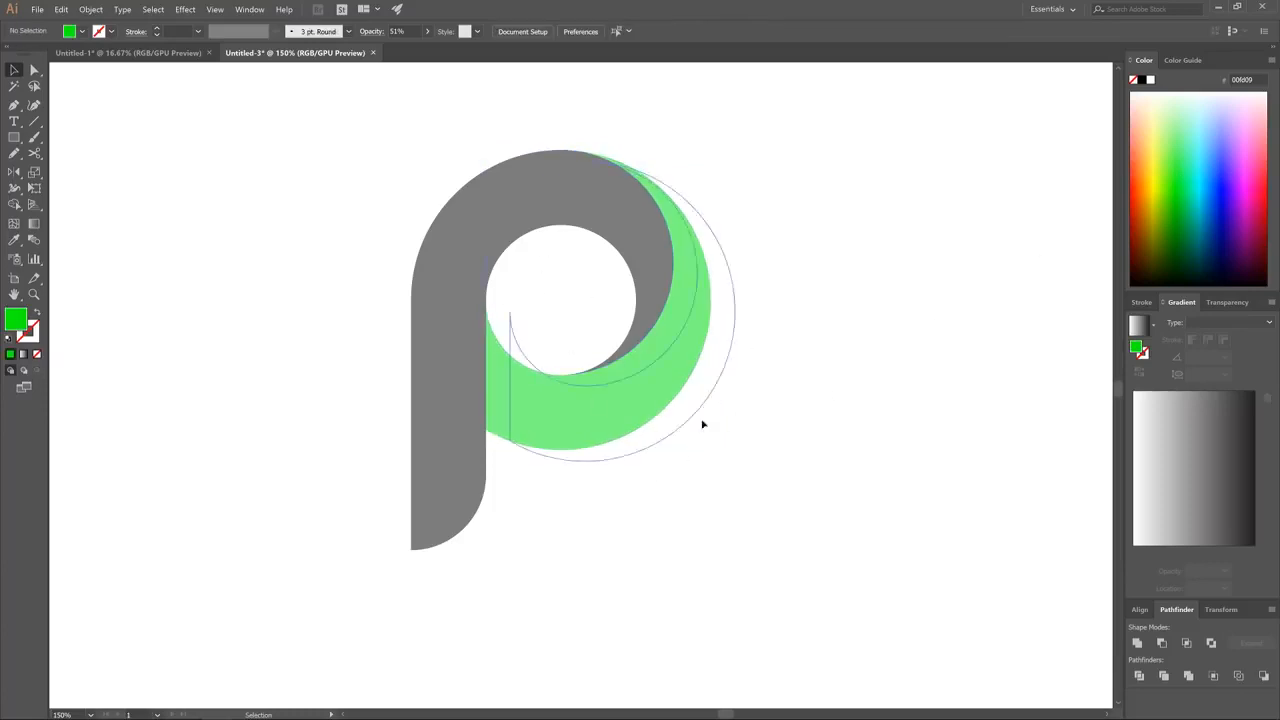
Try moving the green crescent away from the gray stem, and undo the move
drag(703, 425, 855, 490)
drag(666, 300, 611, 229)
click(786, 506)
key(ctrl+z)
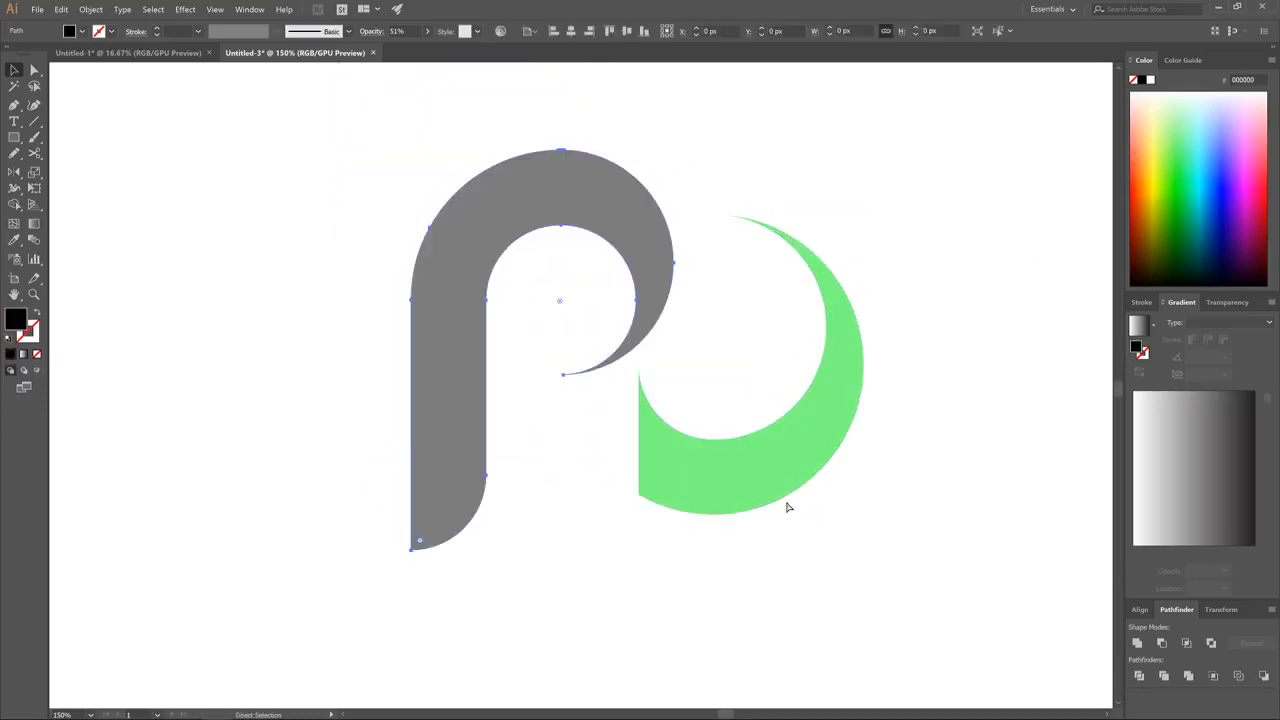
key(ctrl+z)
click(659, 517)
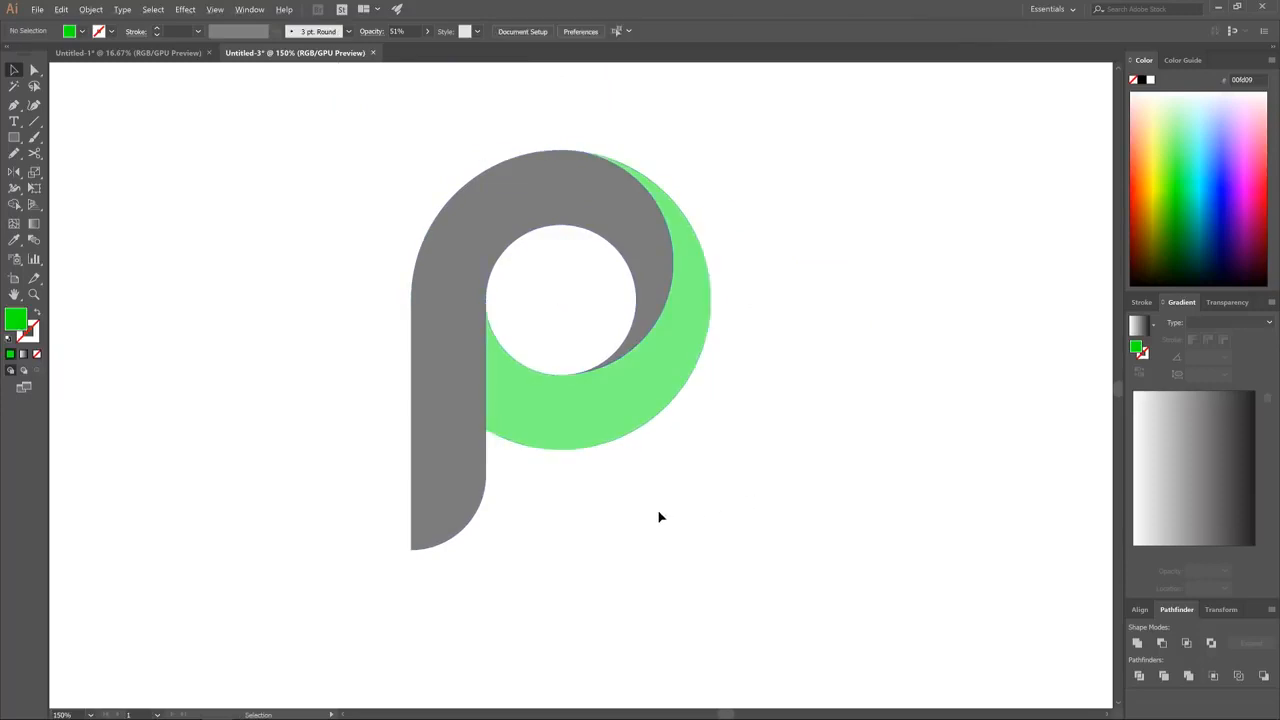
scroll(659, 517, down, 1)
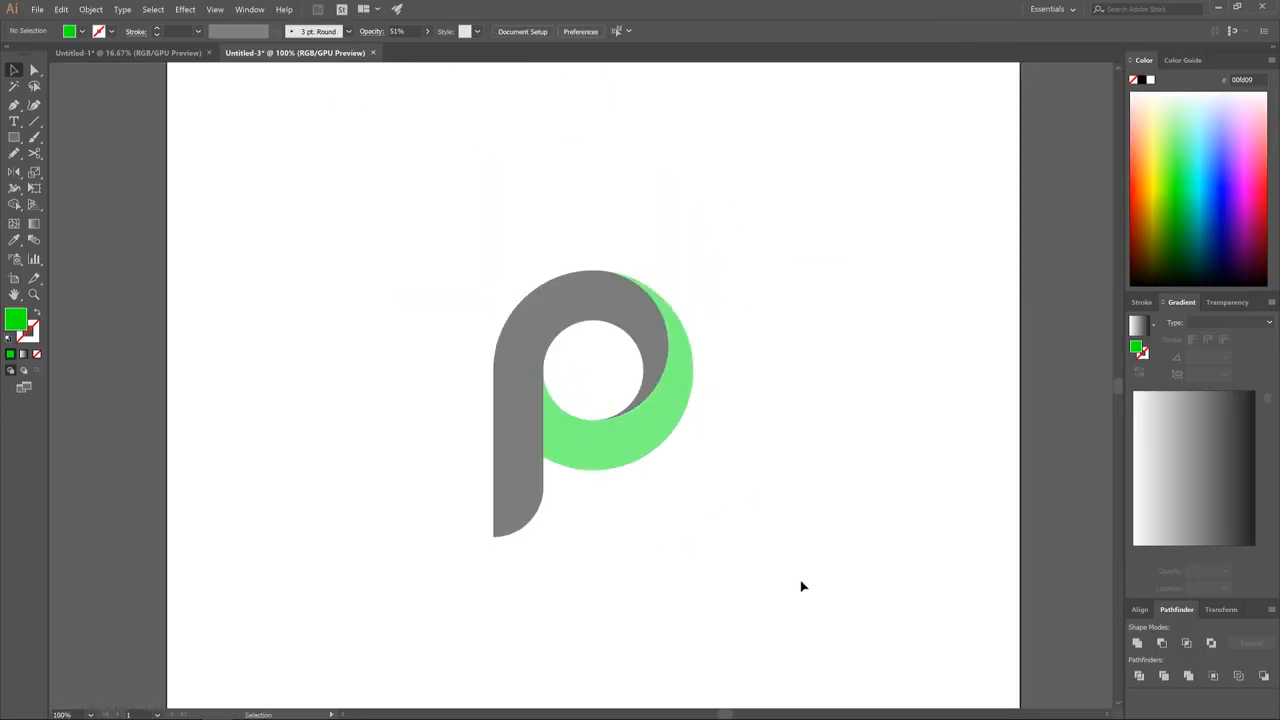
Raise the opacity of all the logo pieces to 100% and deselect them
drag(800, 586, 343, 220)
click(427, 31)
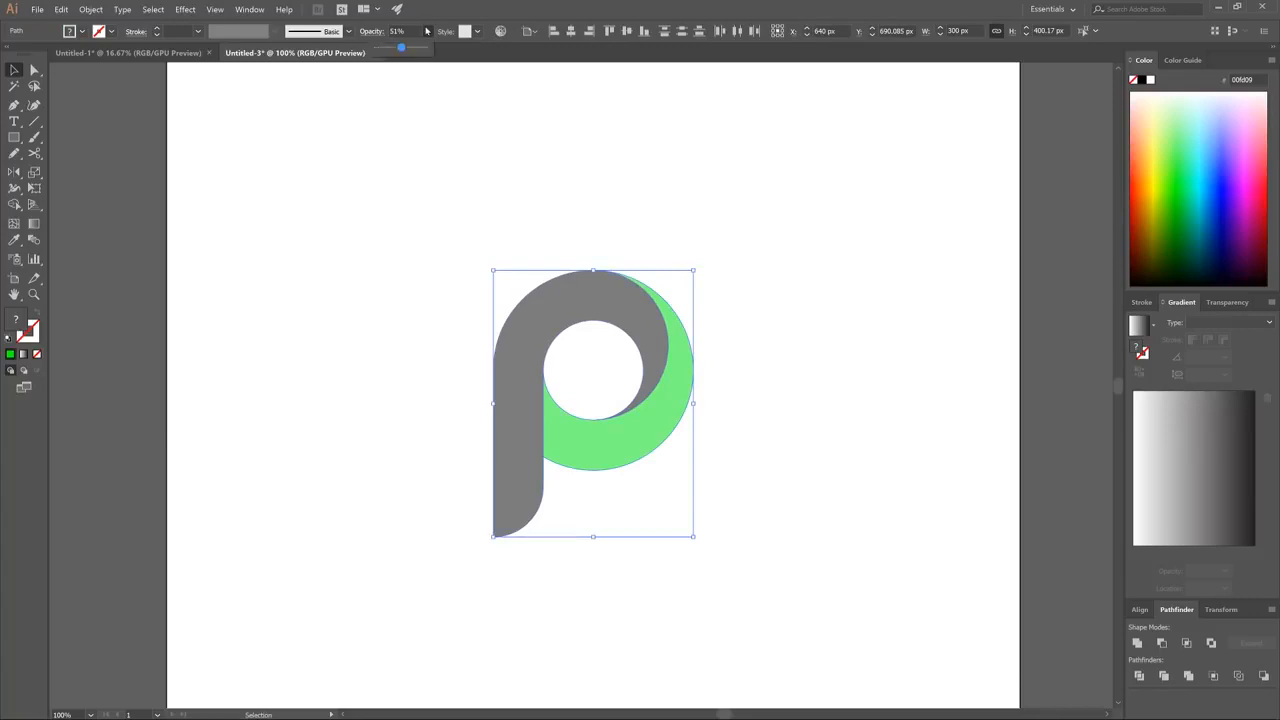
drag(400, 47, 425, 47)
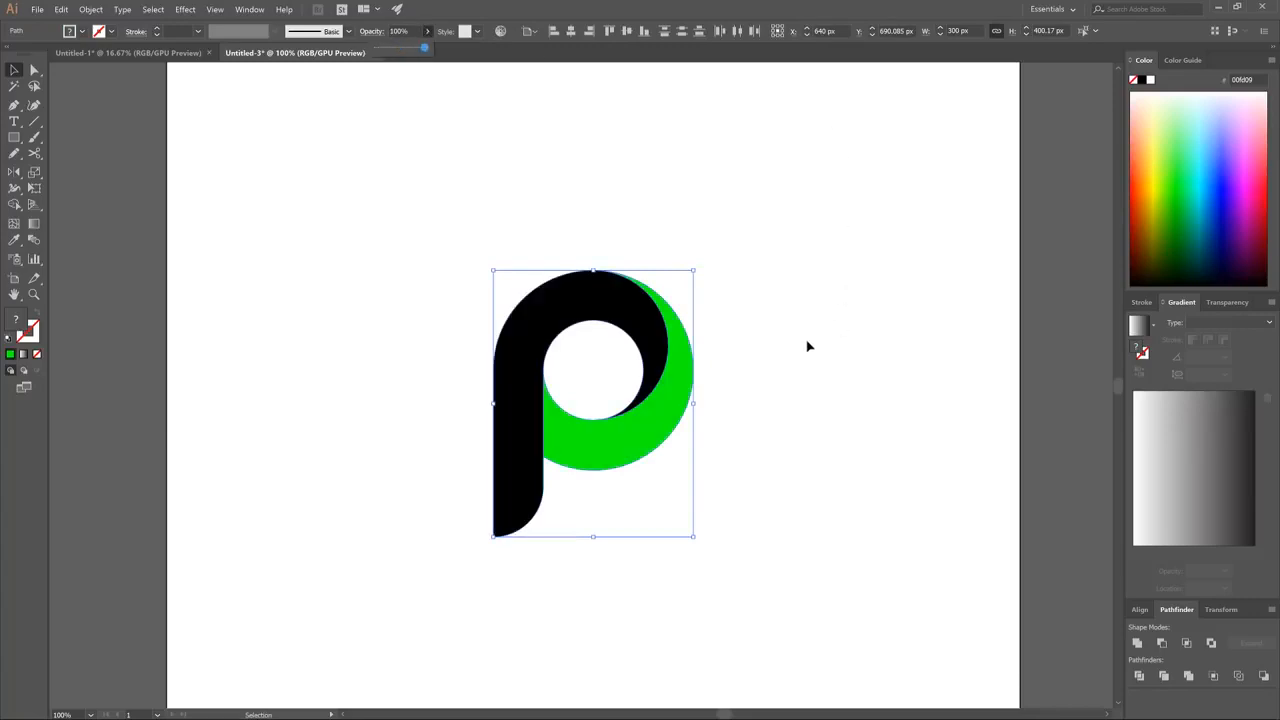
click(831, 182)
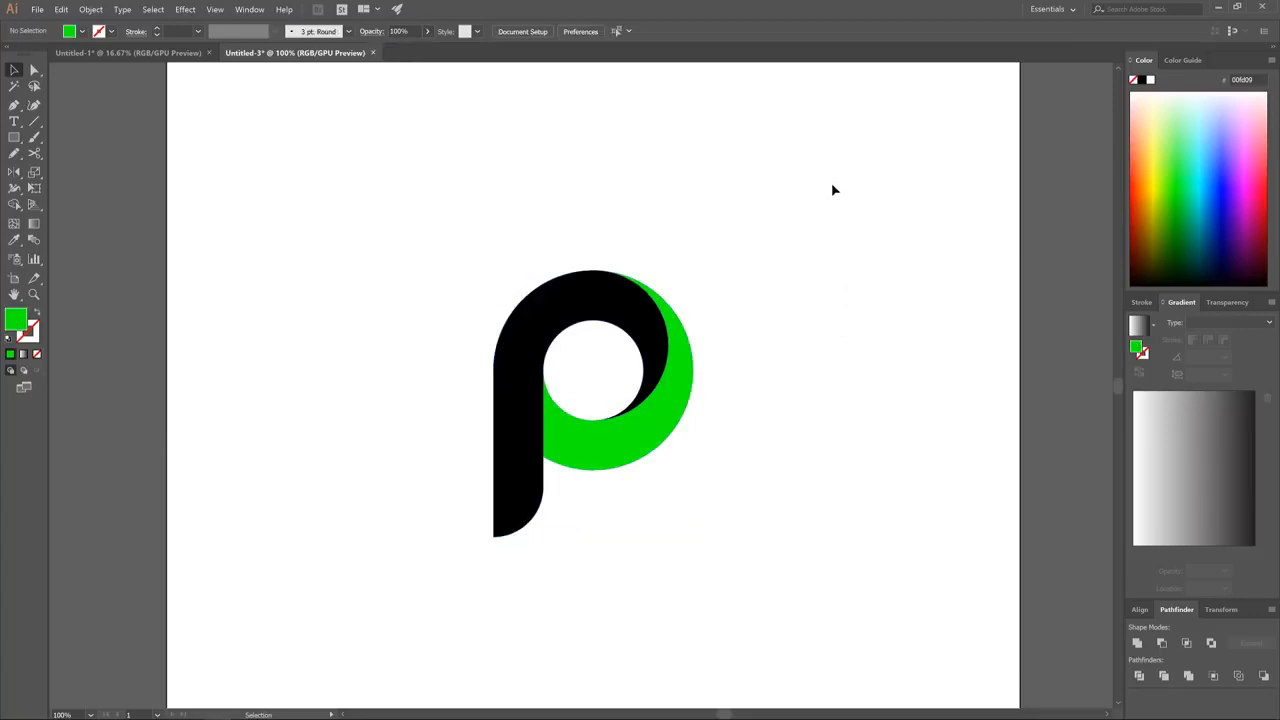
Apply a linear gradient to the black stem-and-arc piece and color its end stop crimson red in HSB mode with hue 345°
click(565, 300)
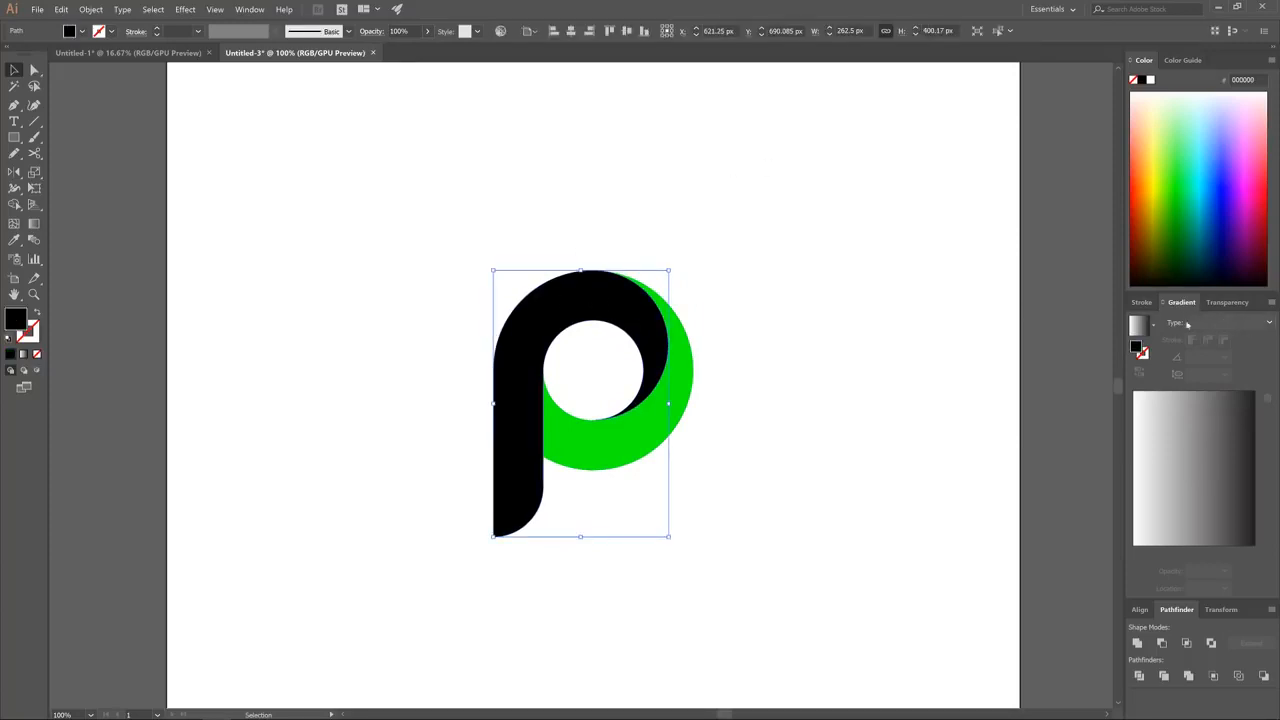
click(1248, 324)
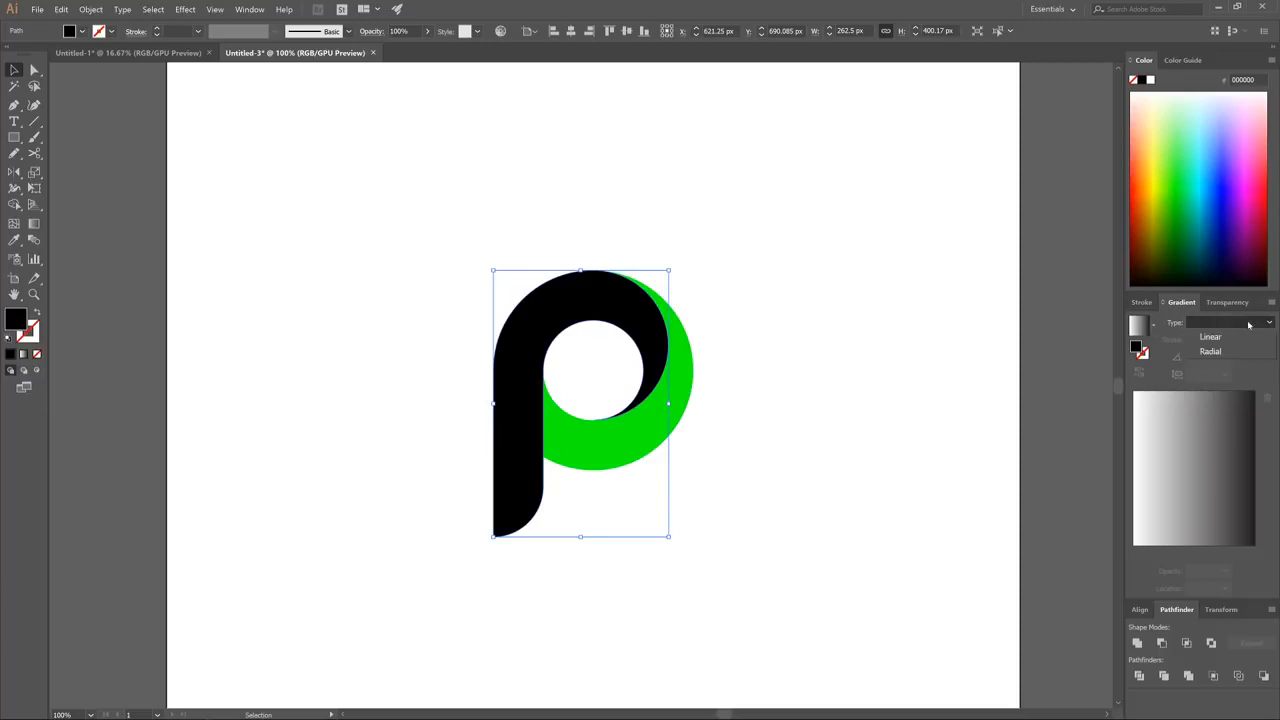
click(1210, 337)
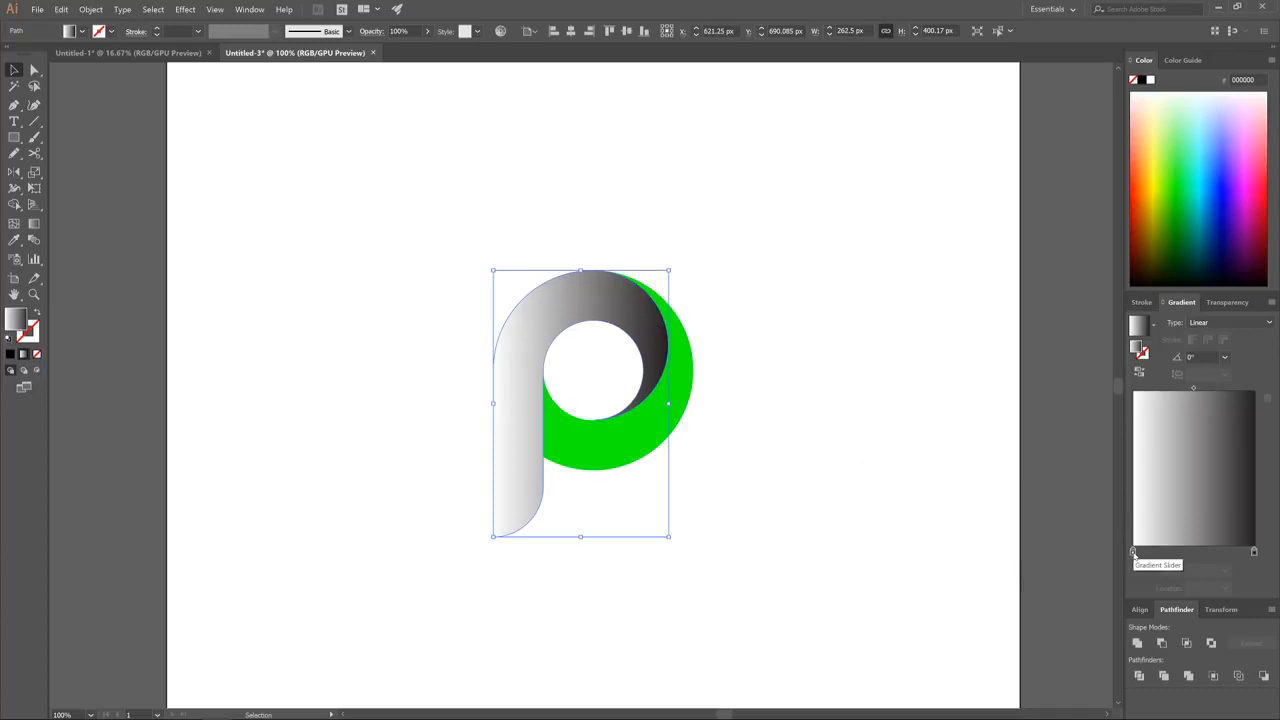
double_click(1254, 552)
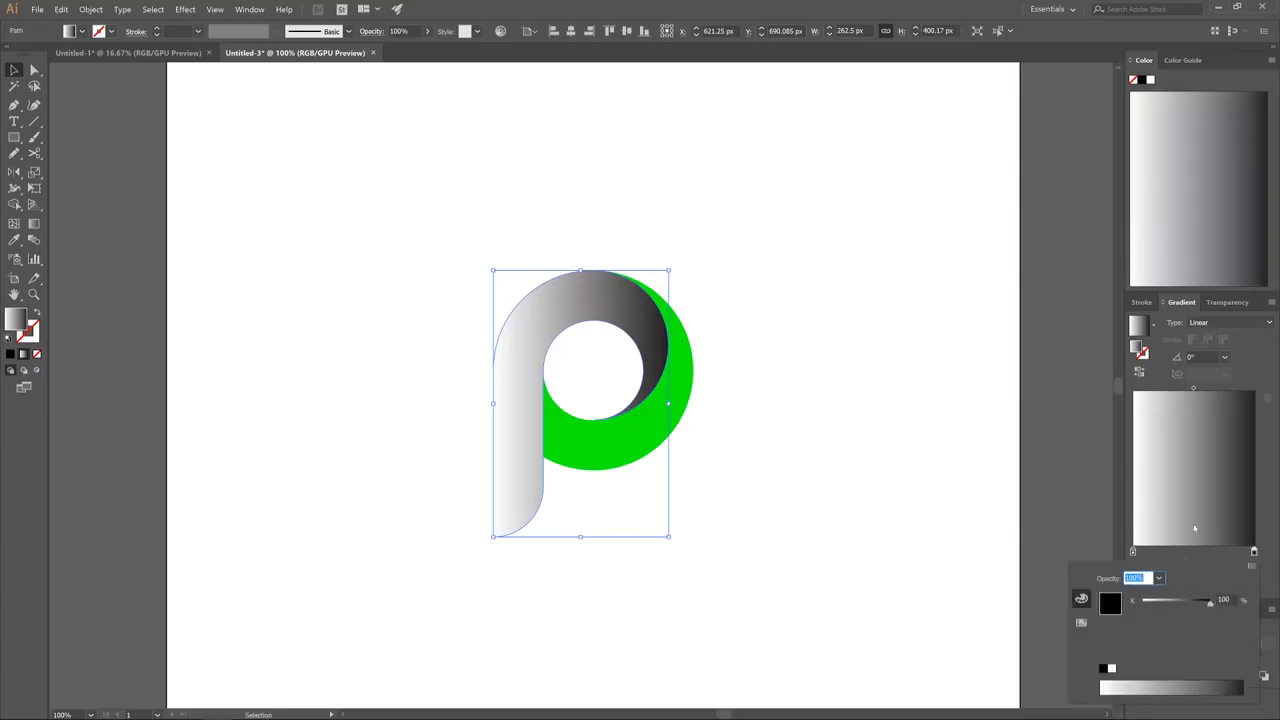
click(1251, 566)
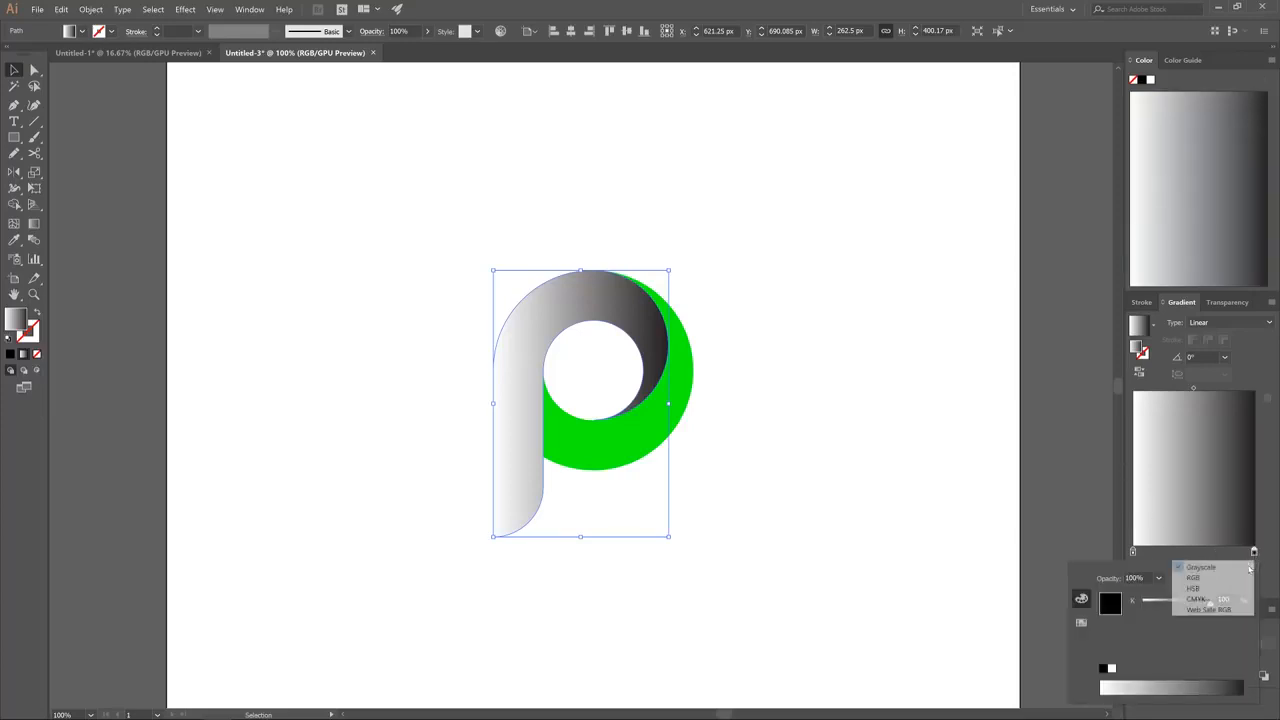
click(1194, 588)
drag(1236, 678, 1242, 683)
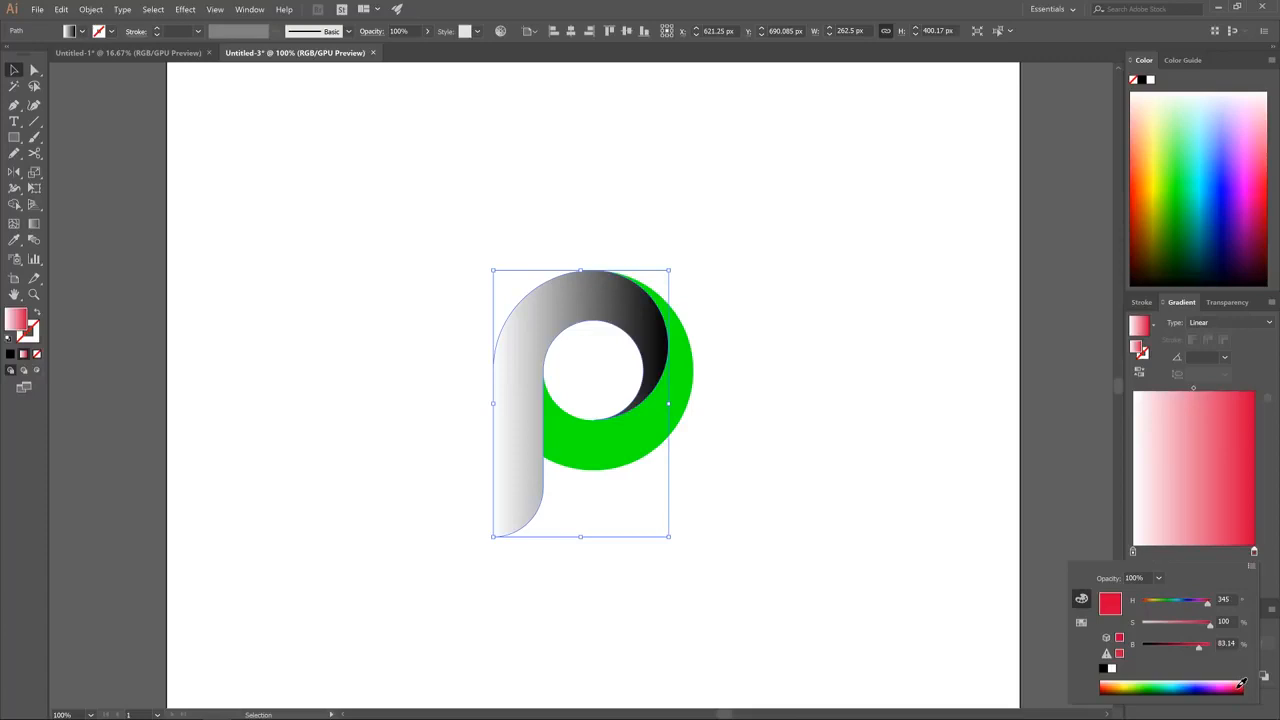
click(1271, 515)
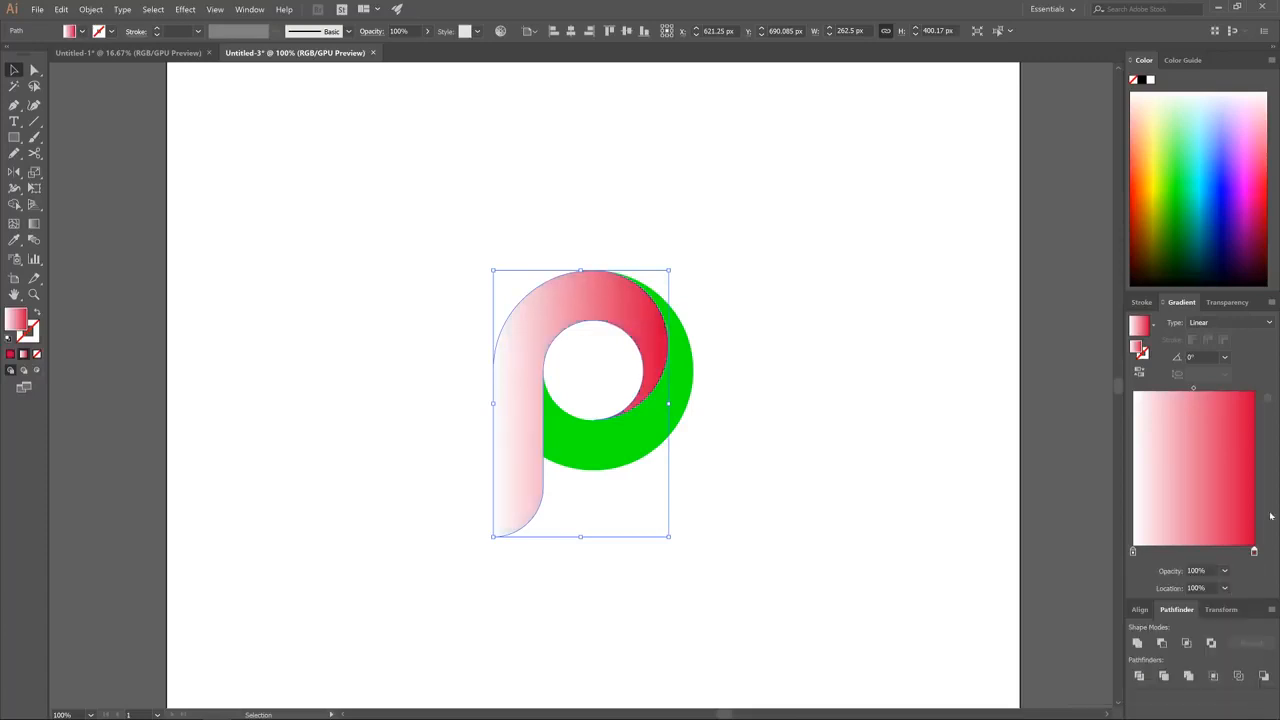
Switch the gradient's white start stop to HSB and color it yellow-orange with H 46.67, S 91.76 and B 100
double_click(1133, 552)
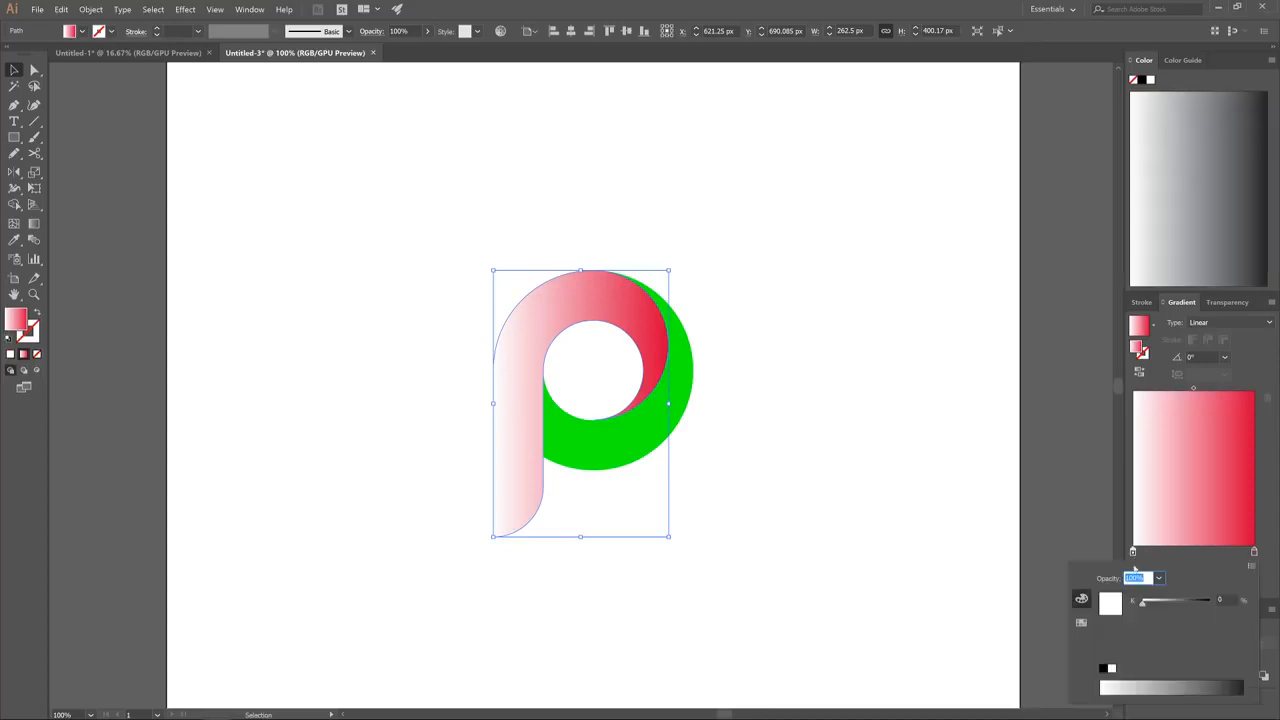
click(1254, 568)
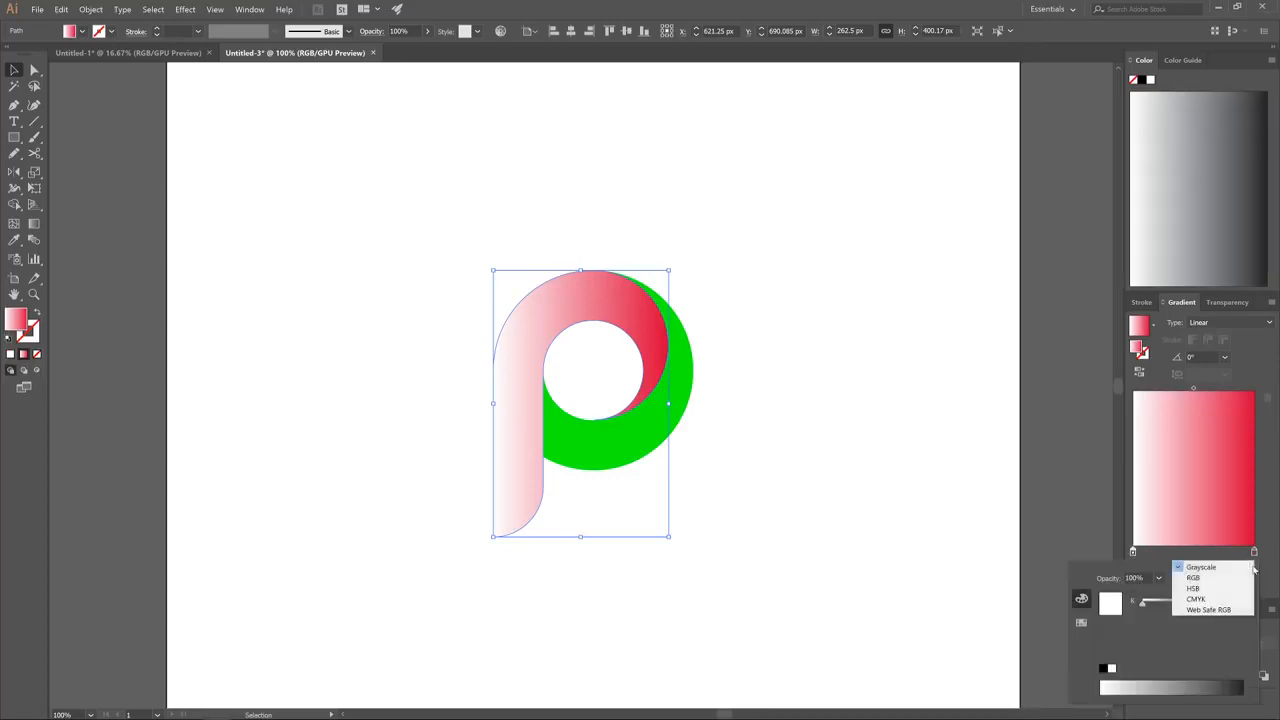
click(1200, 586)
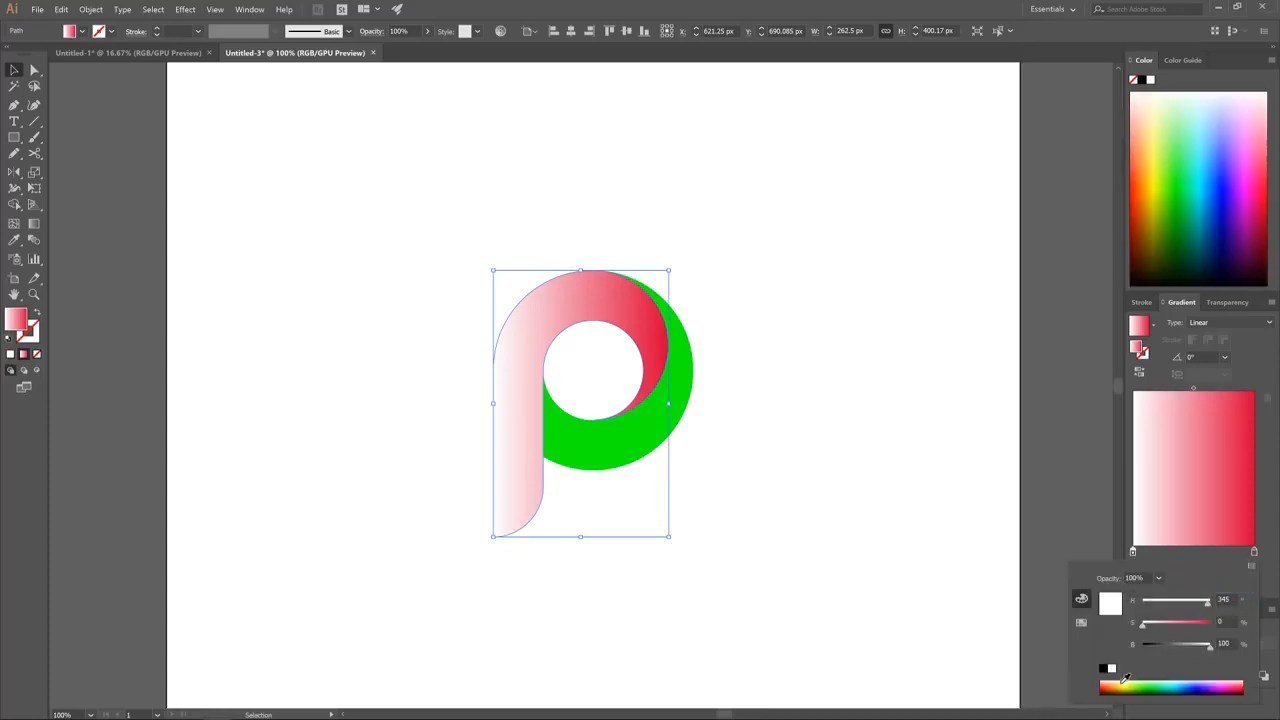
drag(1125, 678, 1111, 677)
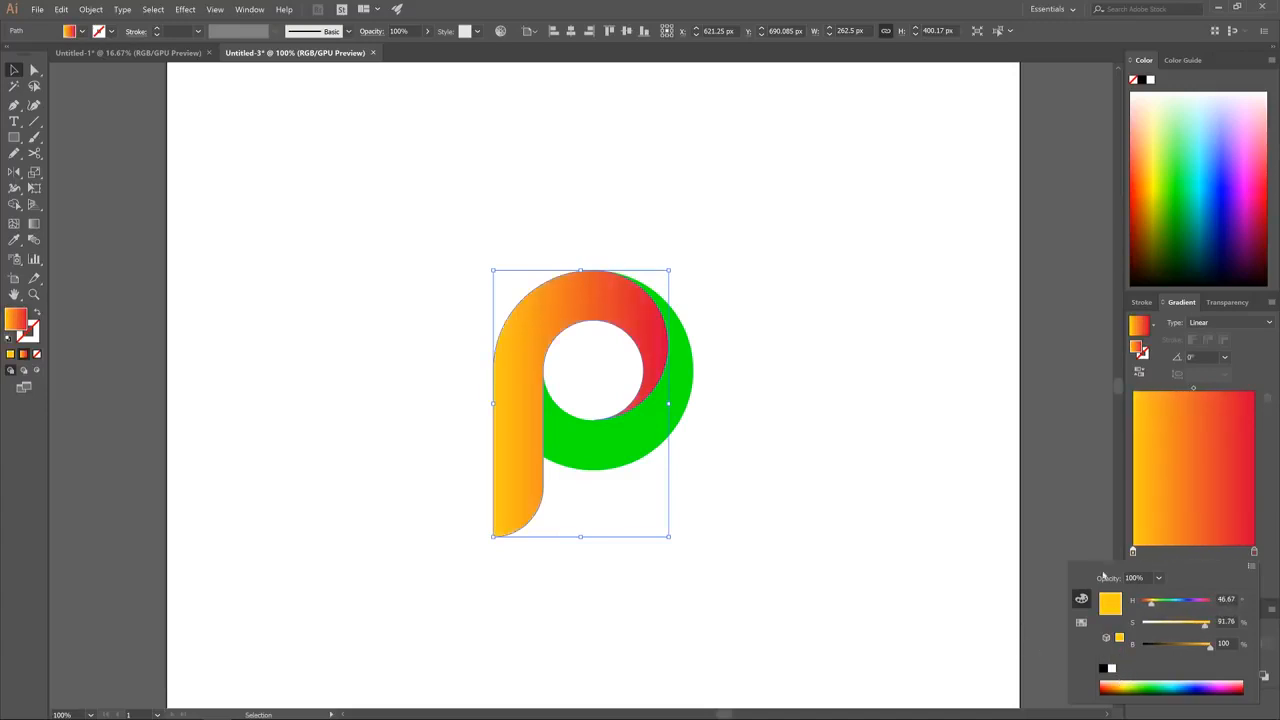
click(1276, 477)
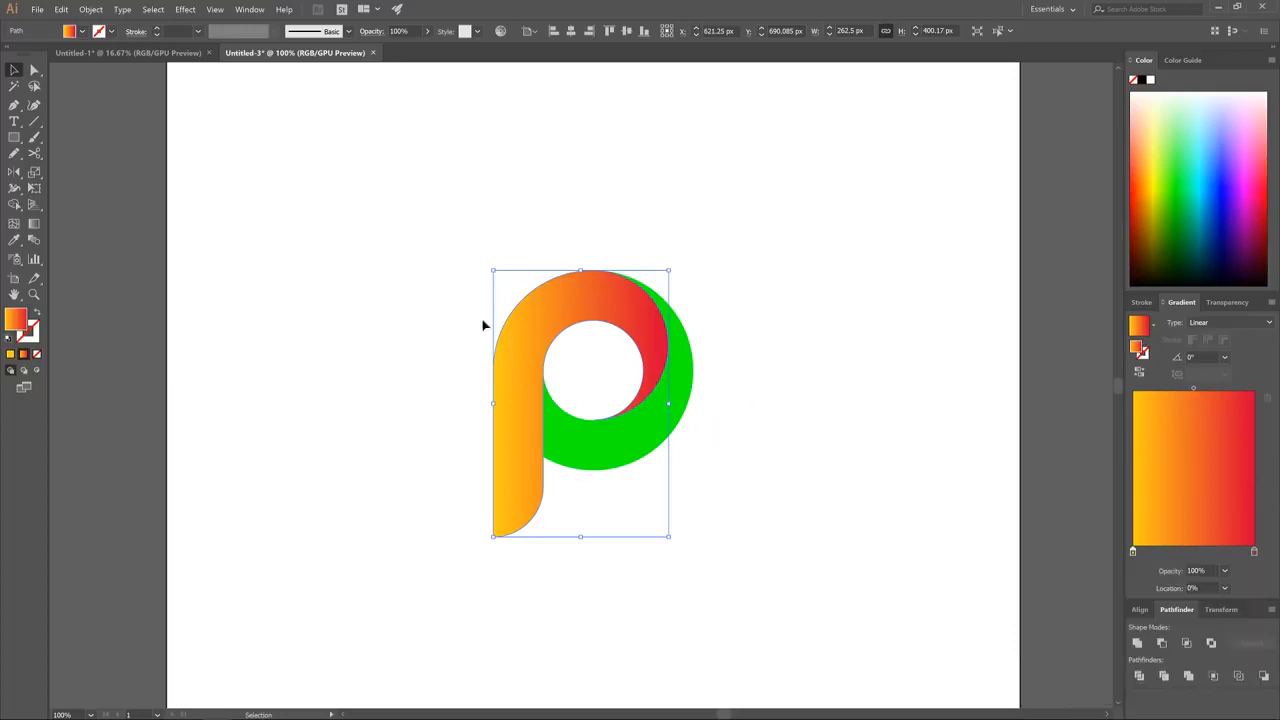
Apply the same yellow-orange to red linear gradient to the green crescent
click(627, 438)
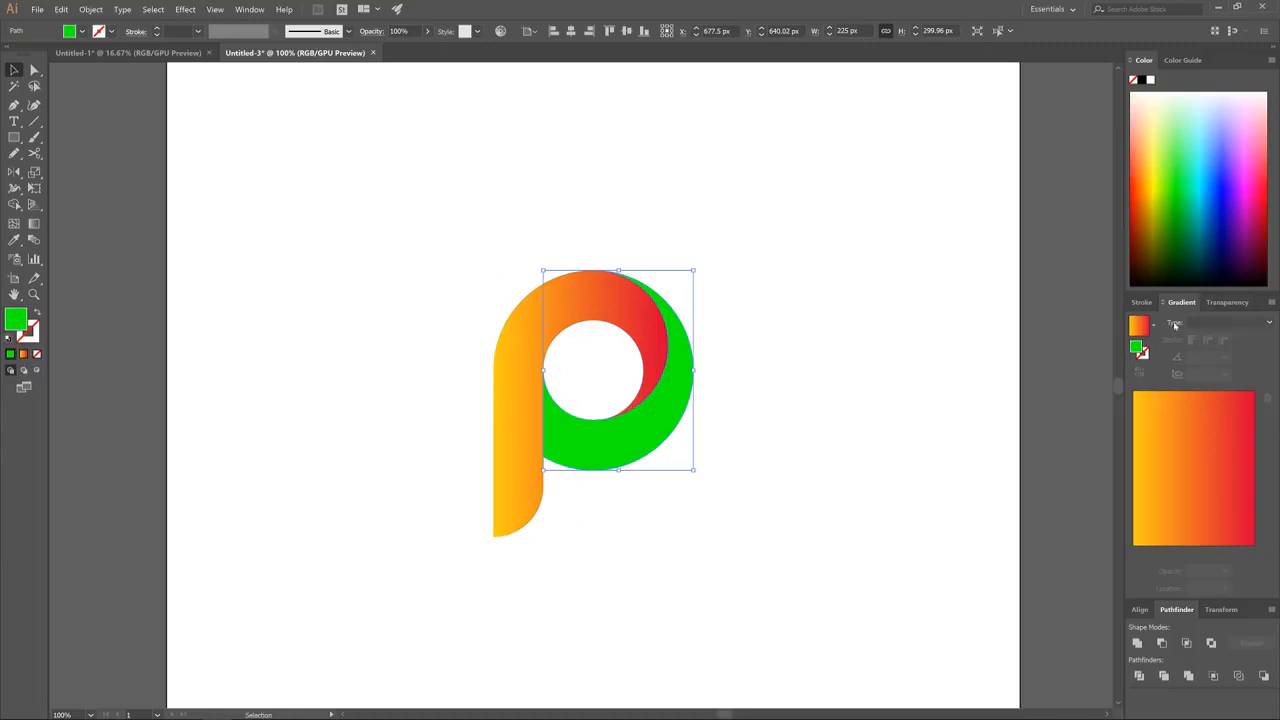
click(1261, 323)
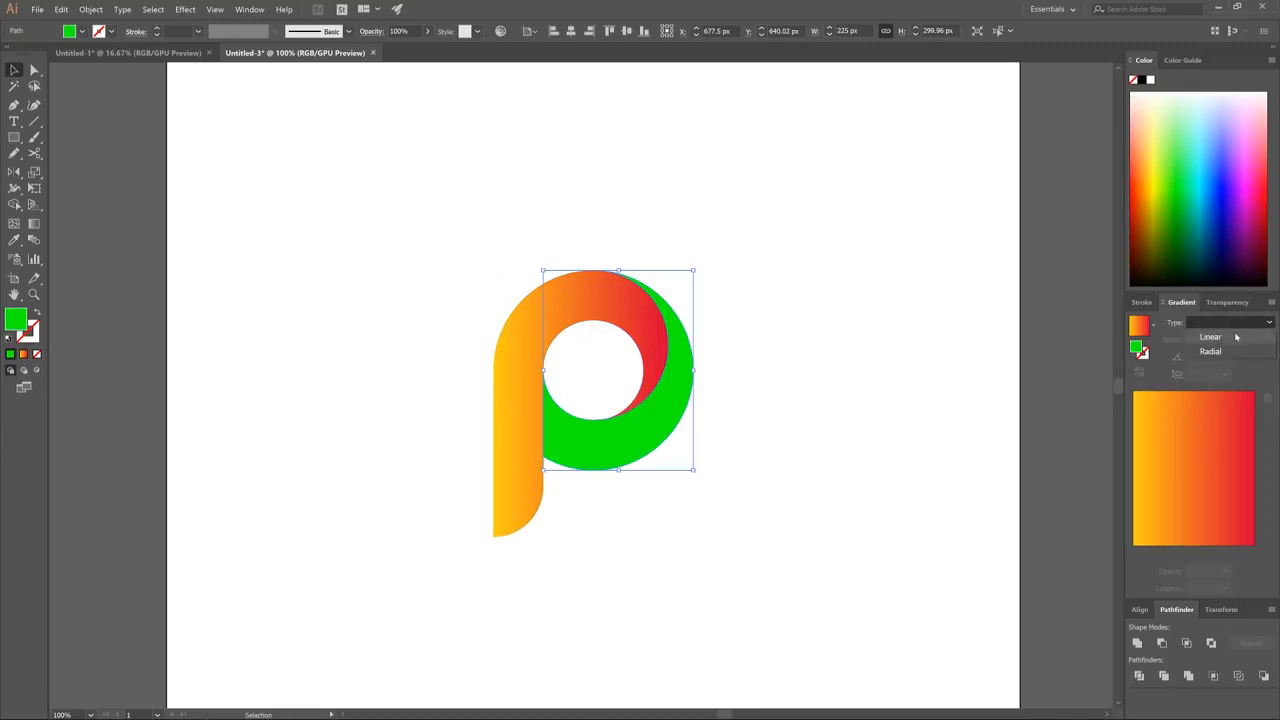
click(1235, 336)
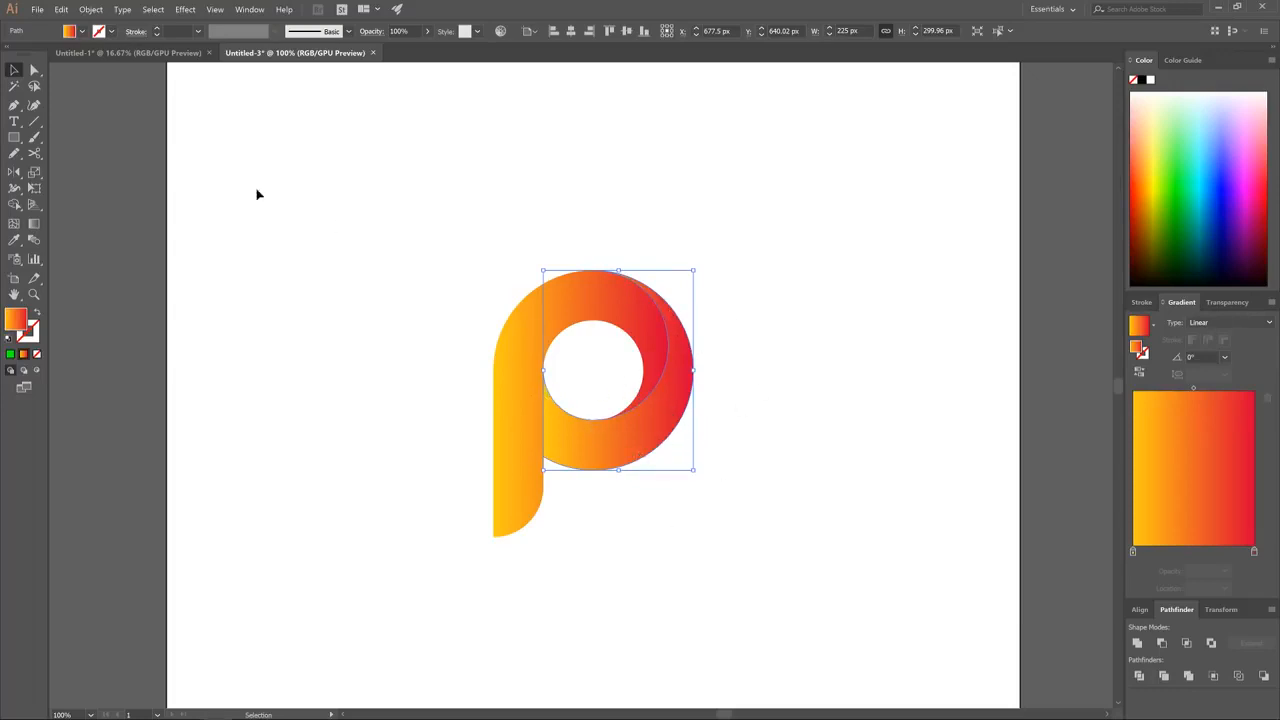
Rotate the crescent's gradient to -180° with the Gradient tool so red meets the stem, and deselect the piece
click(33, 226)
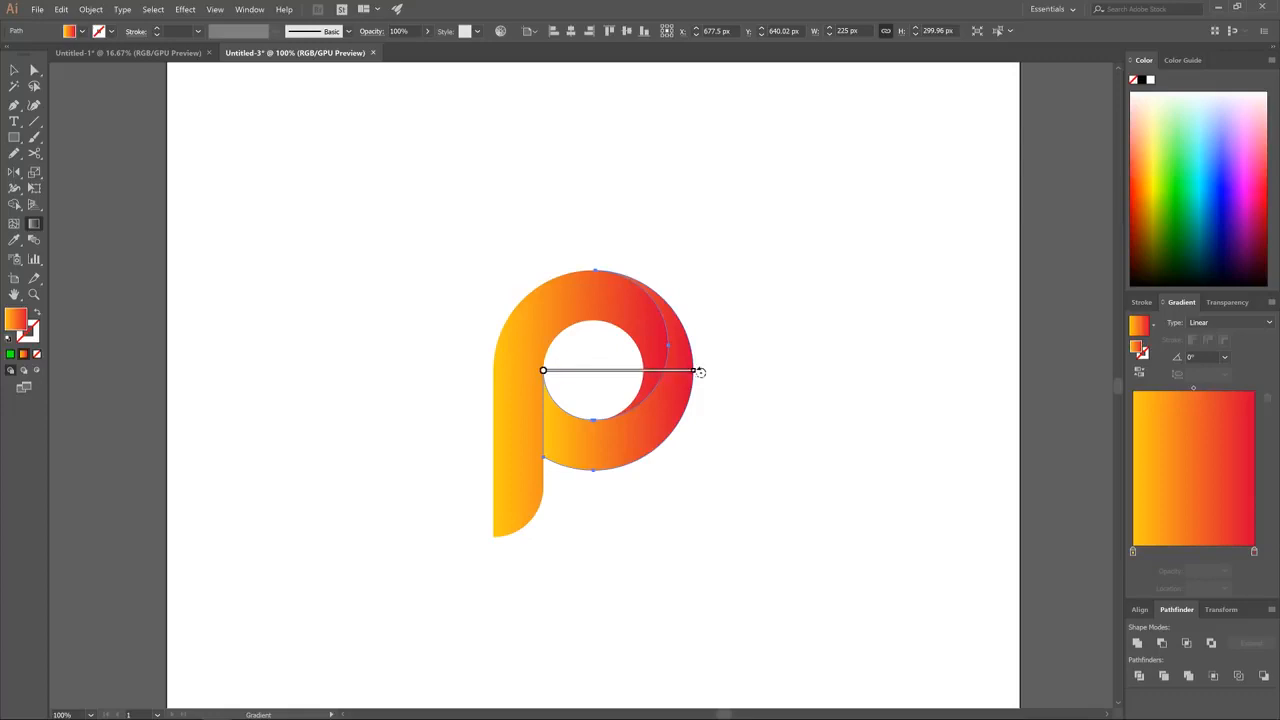
mouse_move(700, 372)
mouse_down()
mouse_move(703, 397)
mouse_move(661, 459)
mouse_move(549, 521)
mouse_move(463, 489)
mouse_move(432, 458)
mouse_move(420, 400)
mouse_move(431, 369)
mouse_up()
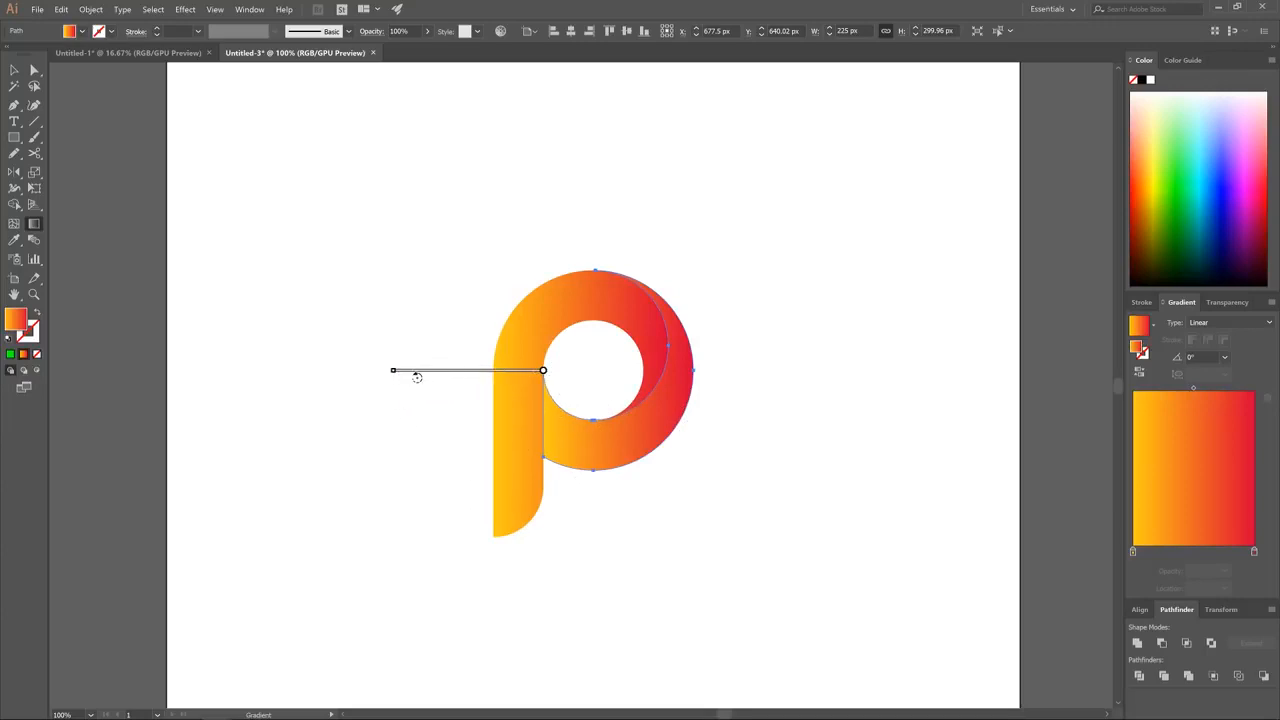
click(417, 377)
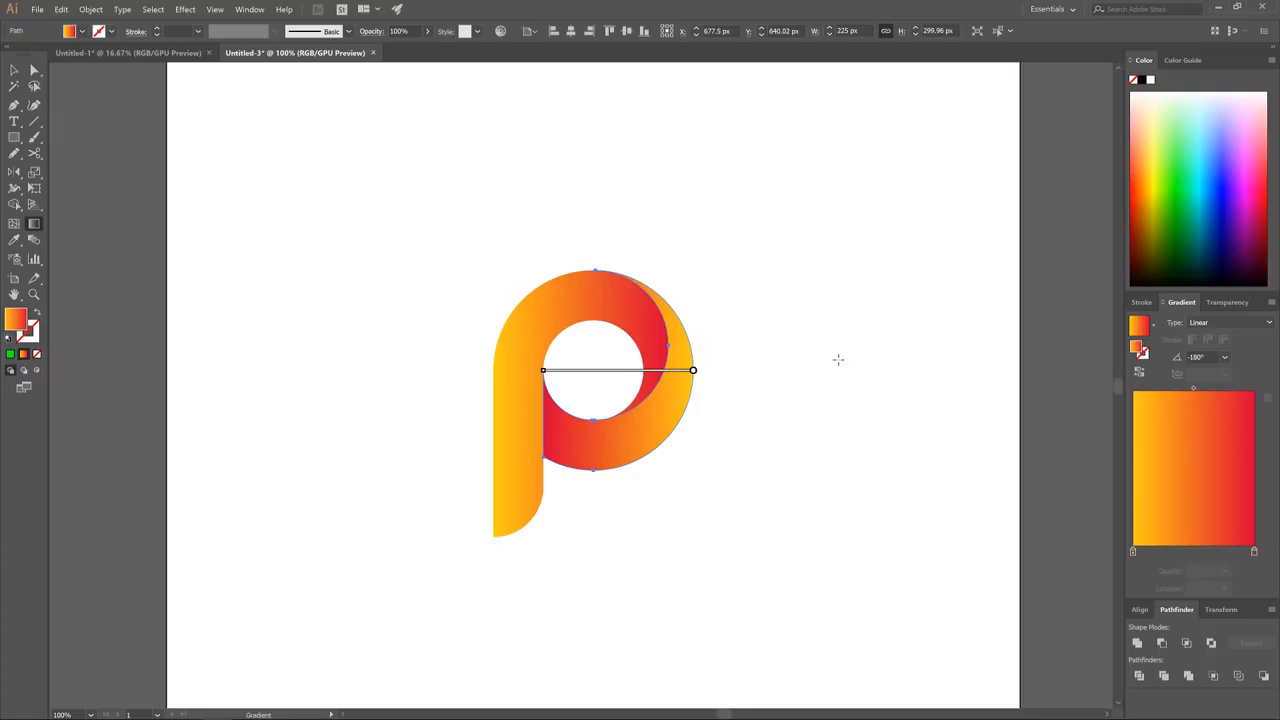
click(14, 70)
click(474, 157)
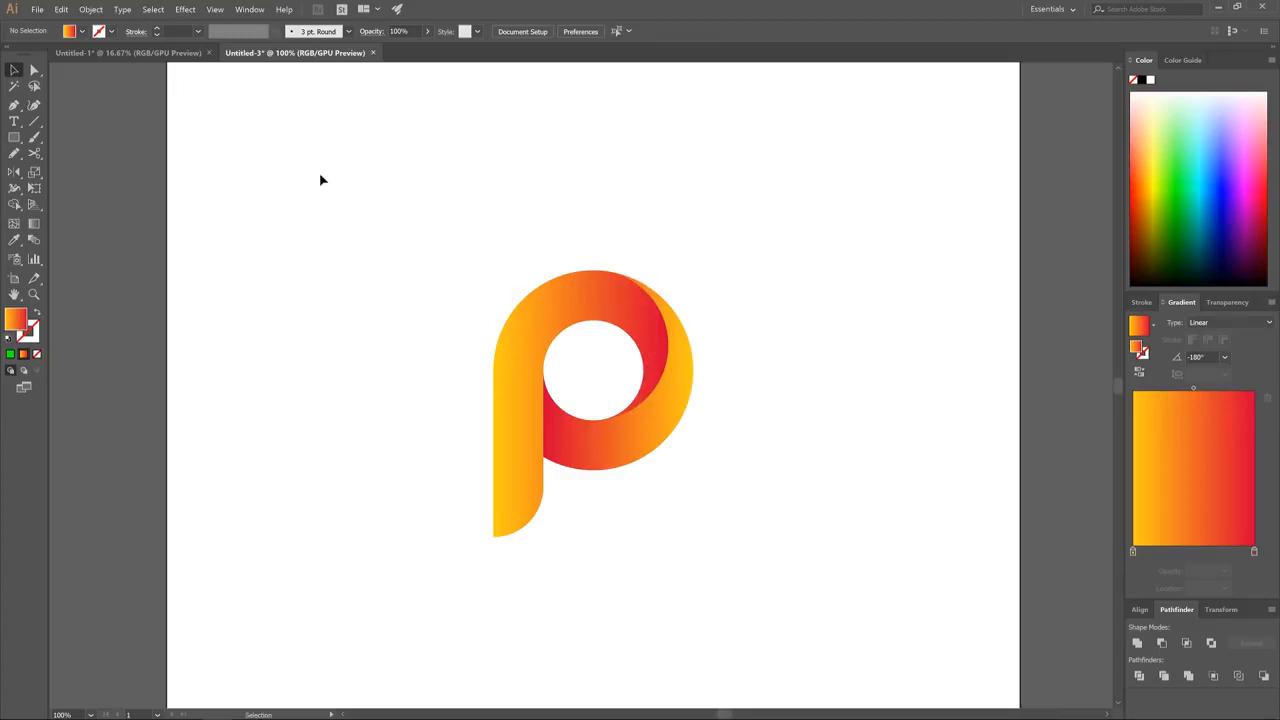
Draw a circle about 168 px wide in the empty area to the right of the P and fill it with blue
click(14, 138)
click(14, 138)
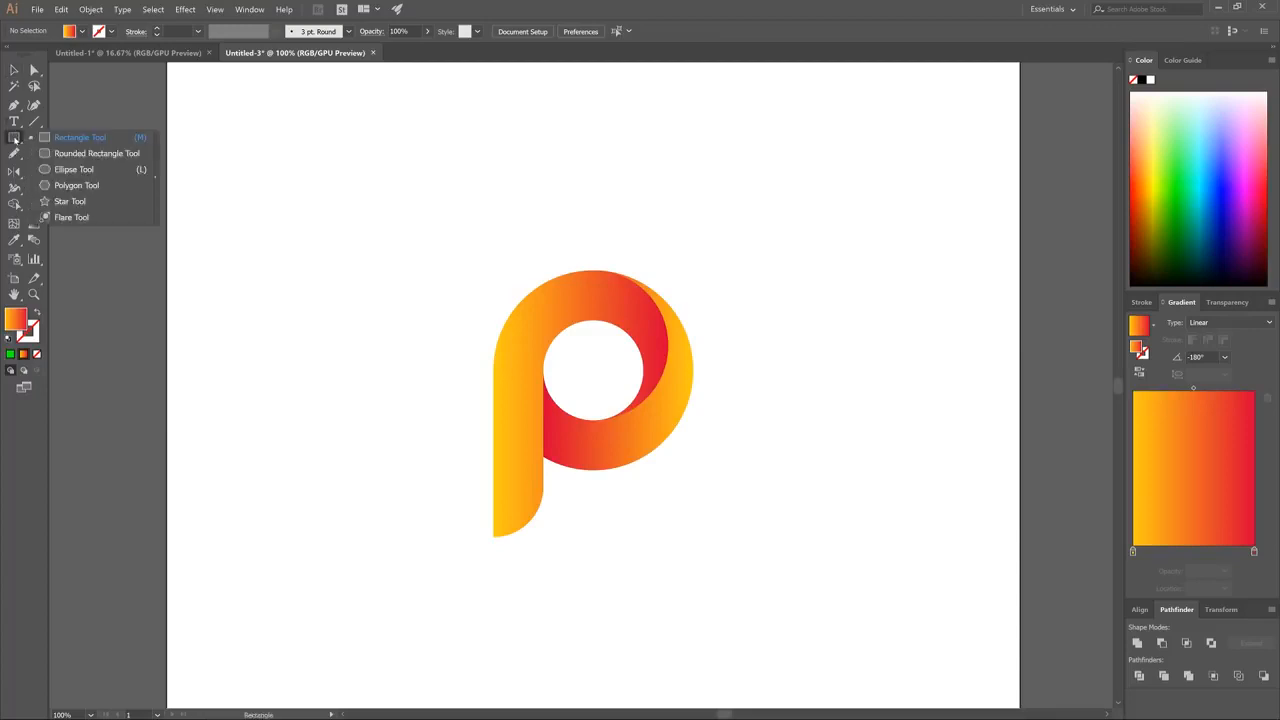
click(68, 170)
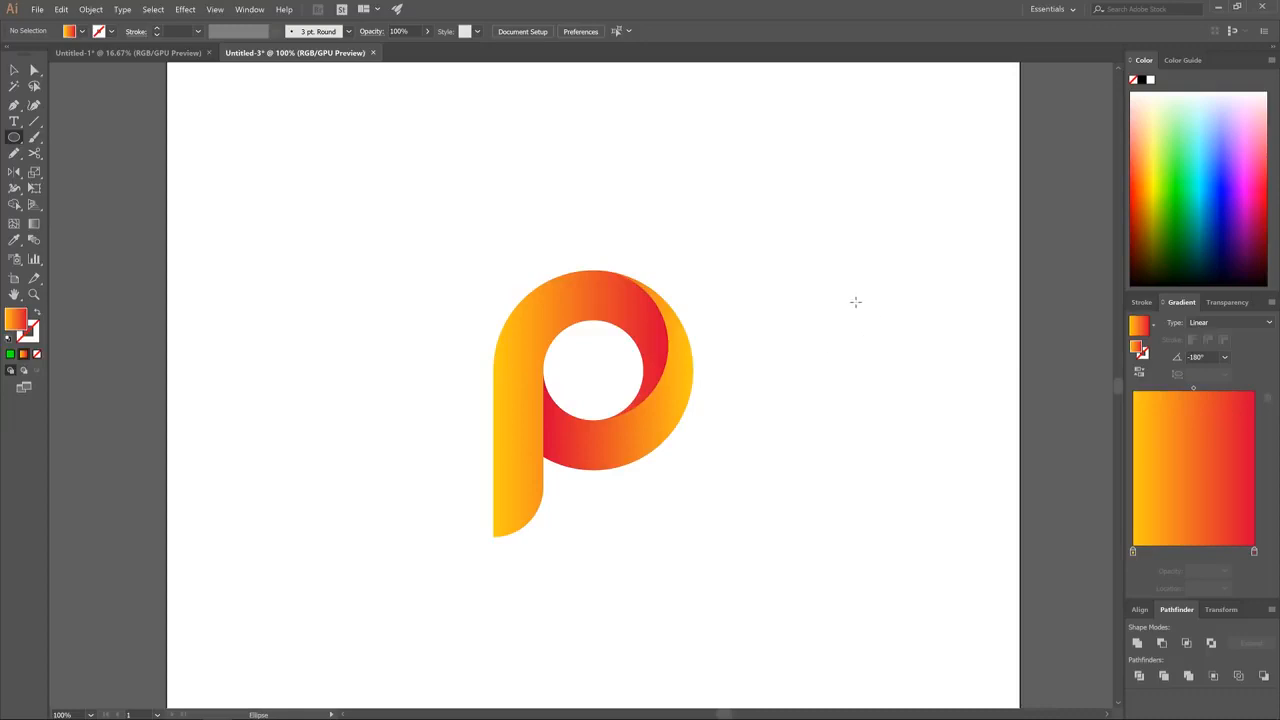
drag(832, 308, 882, 335)
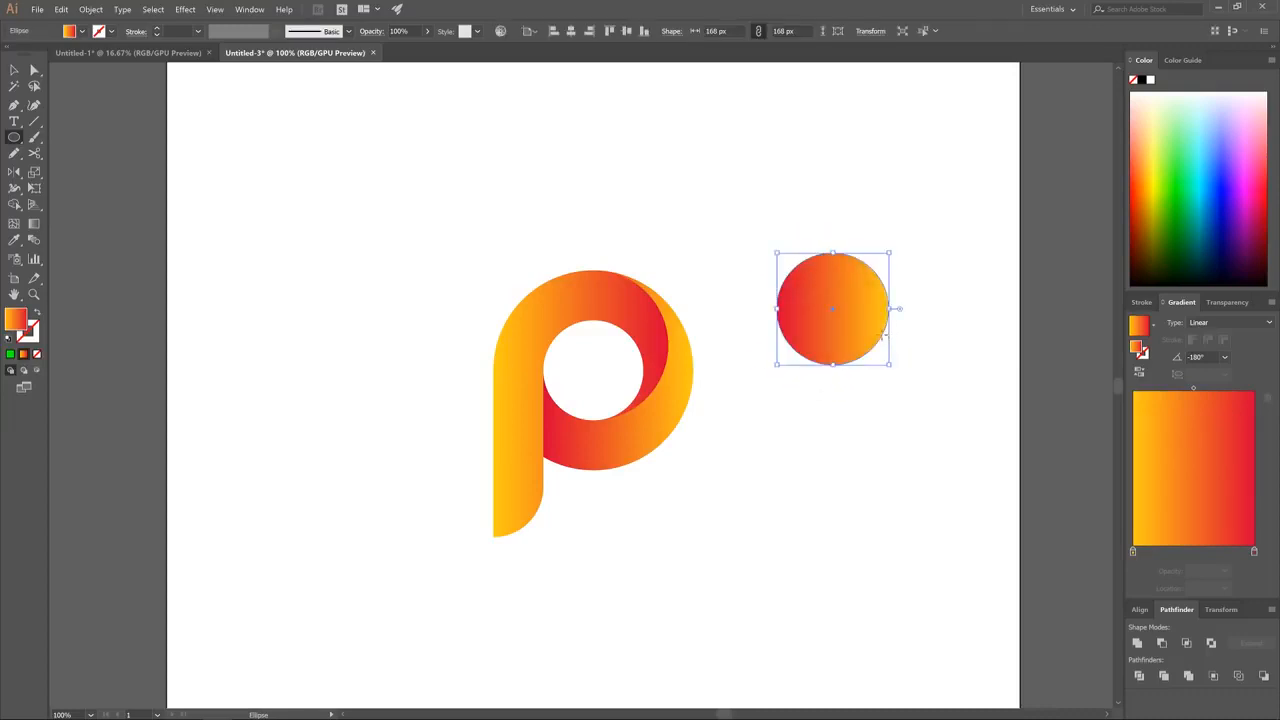
click(1228, 189)
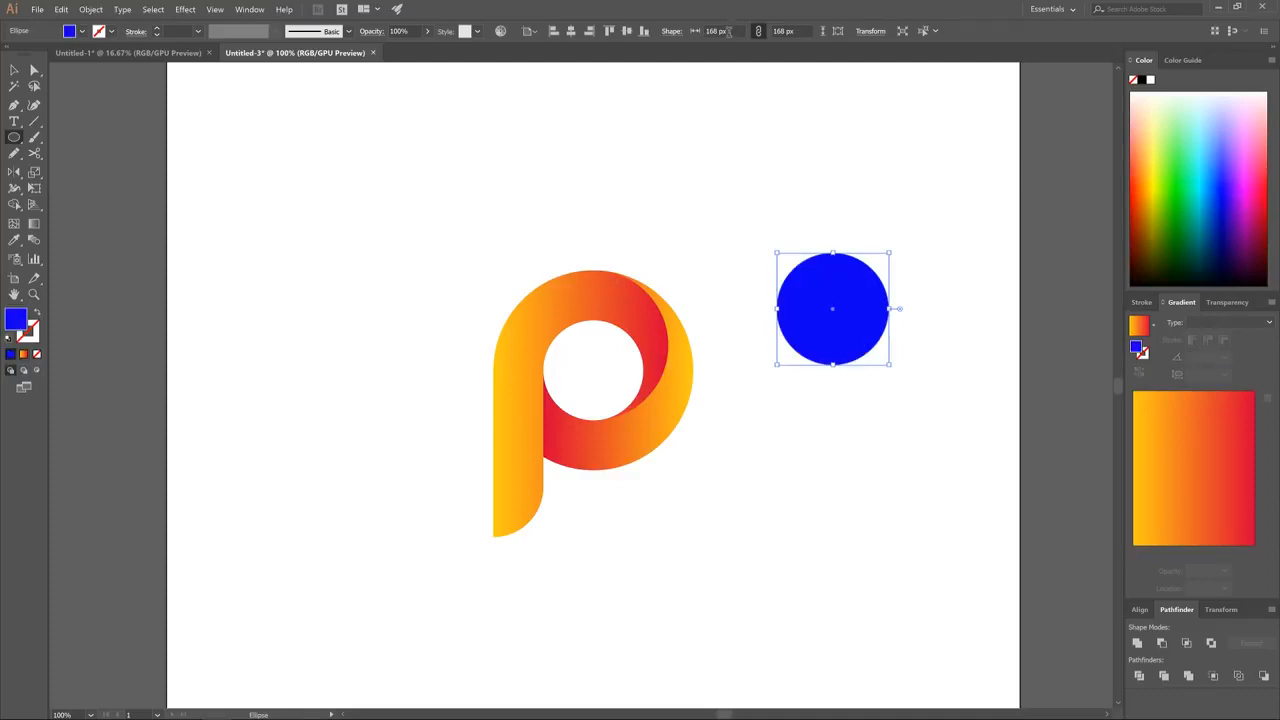
Set the blue circle's diameter to 150 px and lower its opacity to 44%
click(724, 31)
text(15)
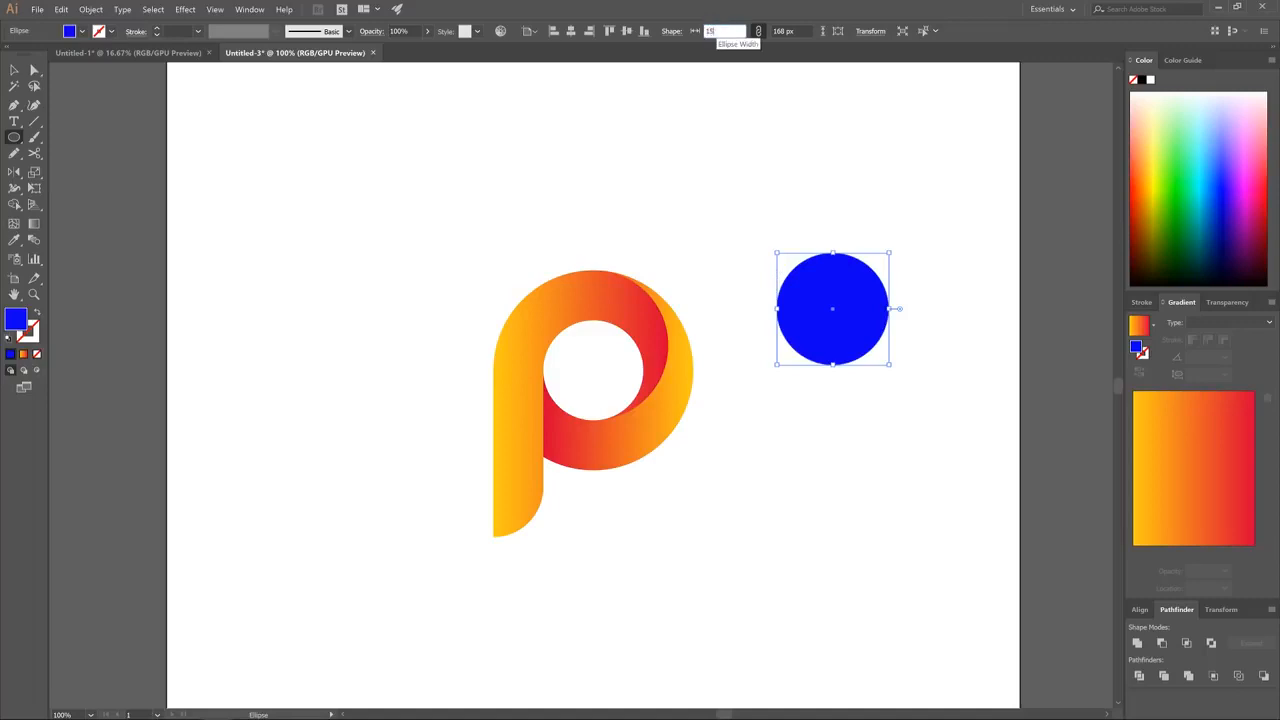
text(0)
key(Return)
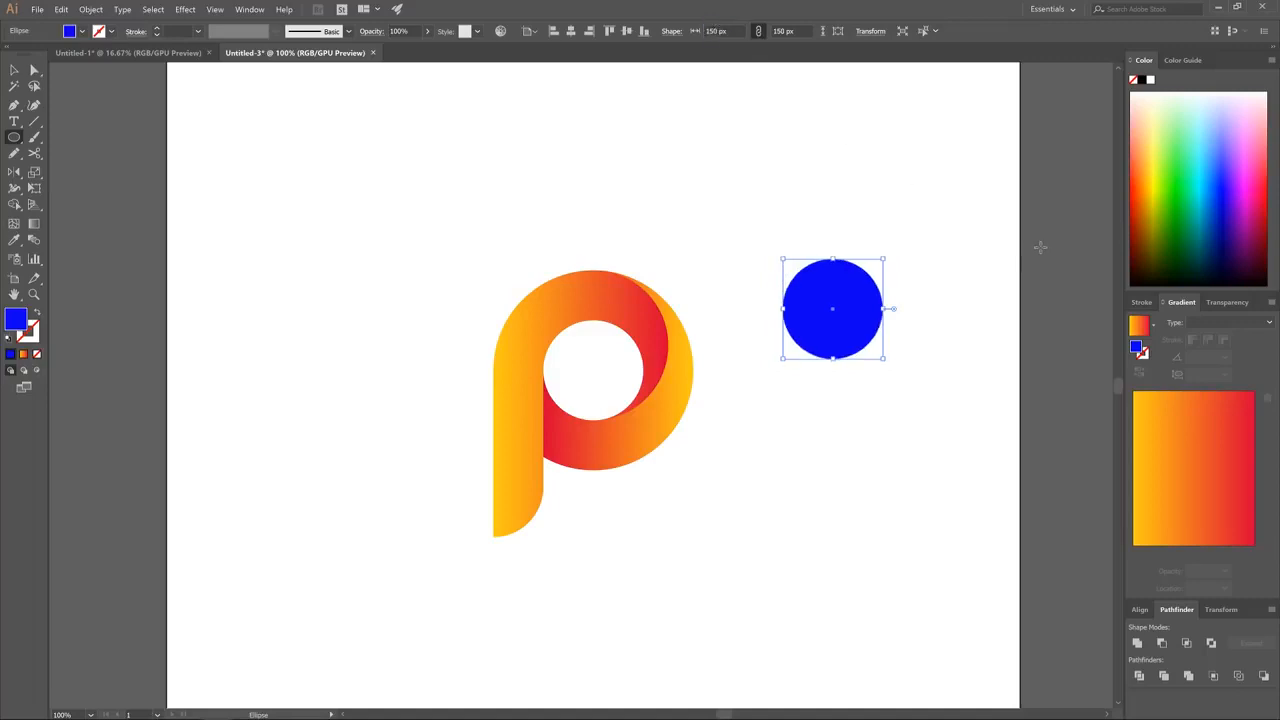
click(428, 31)
drag(426, 48, 397, 48)
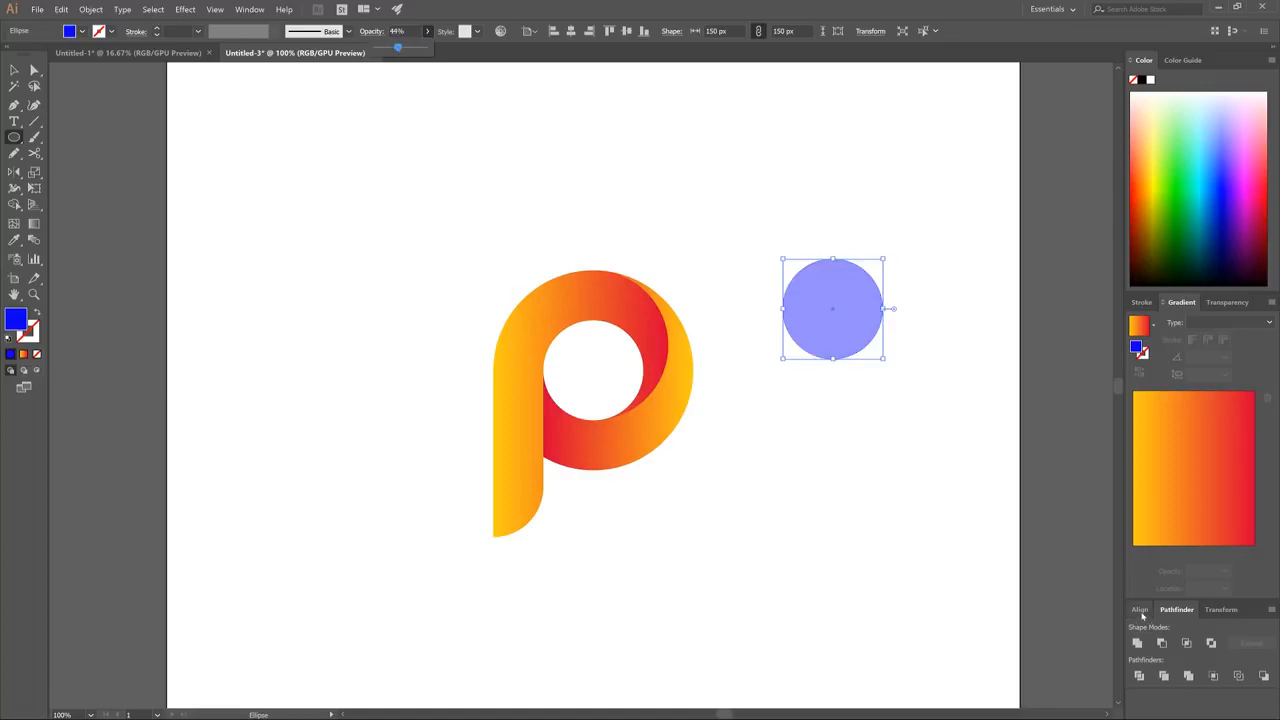
Center the blue circle horizontally and vertically on the artboard, inside the P's round opening
click(1141, 611)
click(1141, 610)
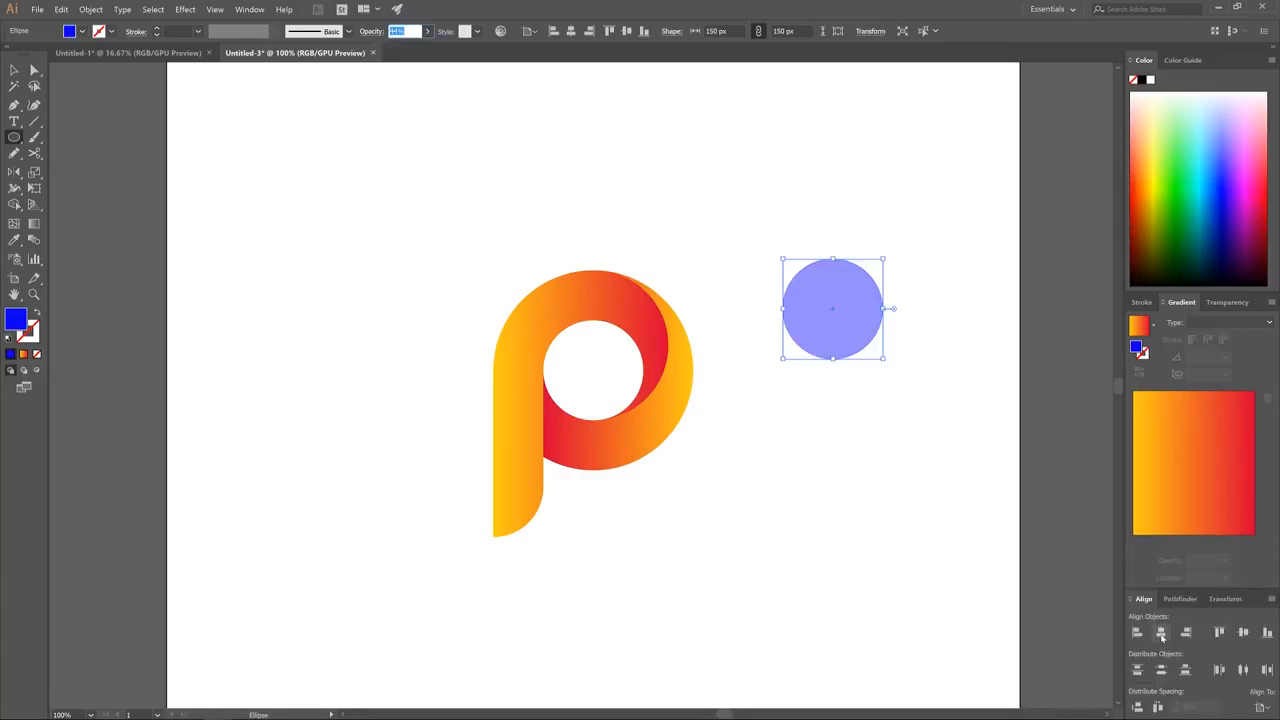
click(1161, 632)
click(1243, 632)
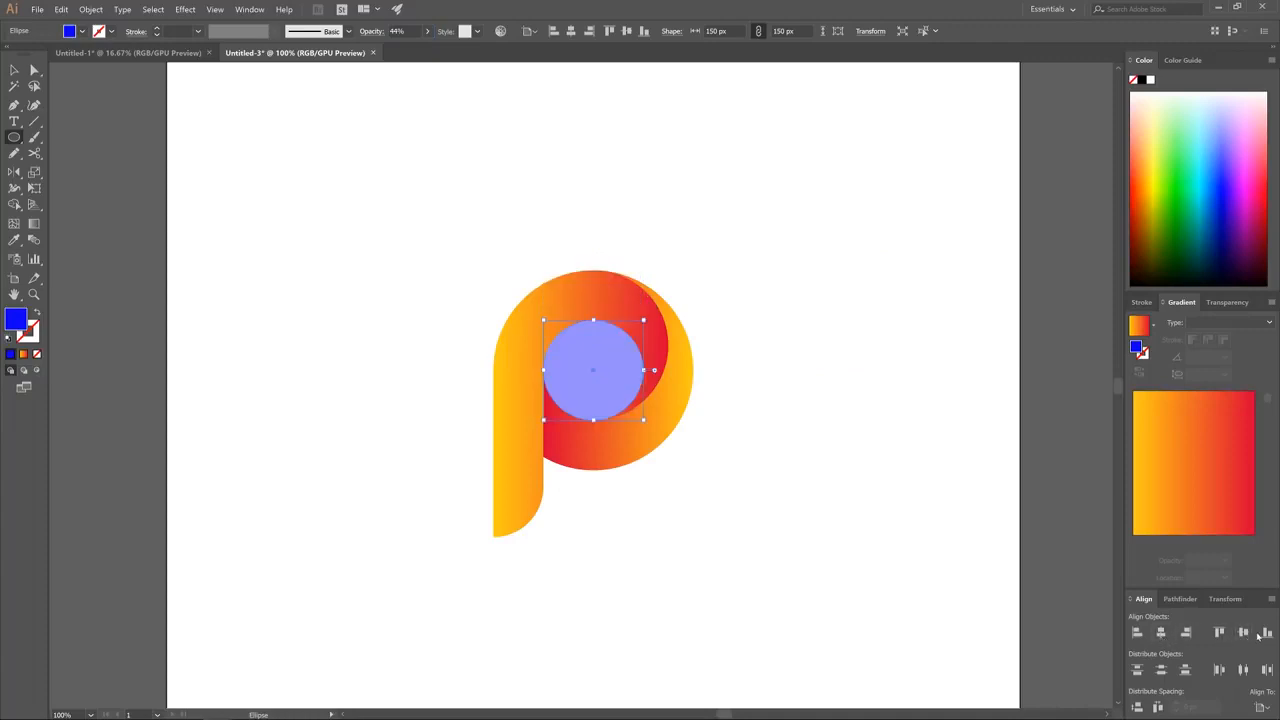
Duplicate the blue circle enlarged to about 225 px up to the P's top edge, and place a green-filled copy of it beside the P
click(14, 69)
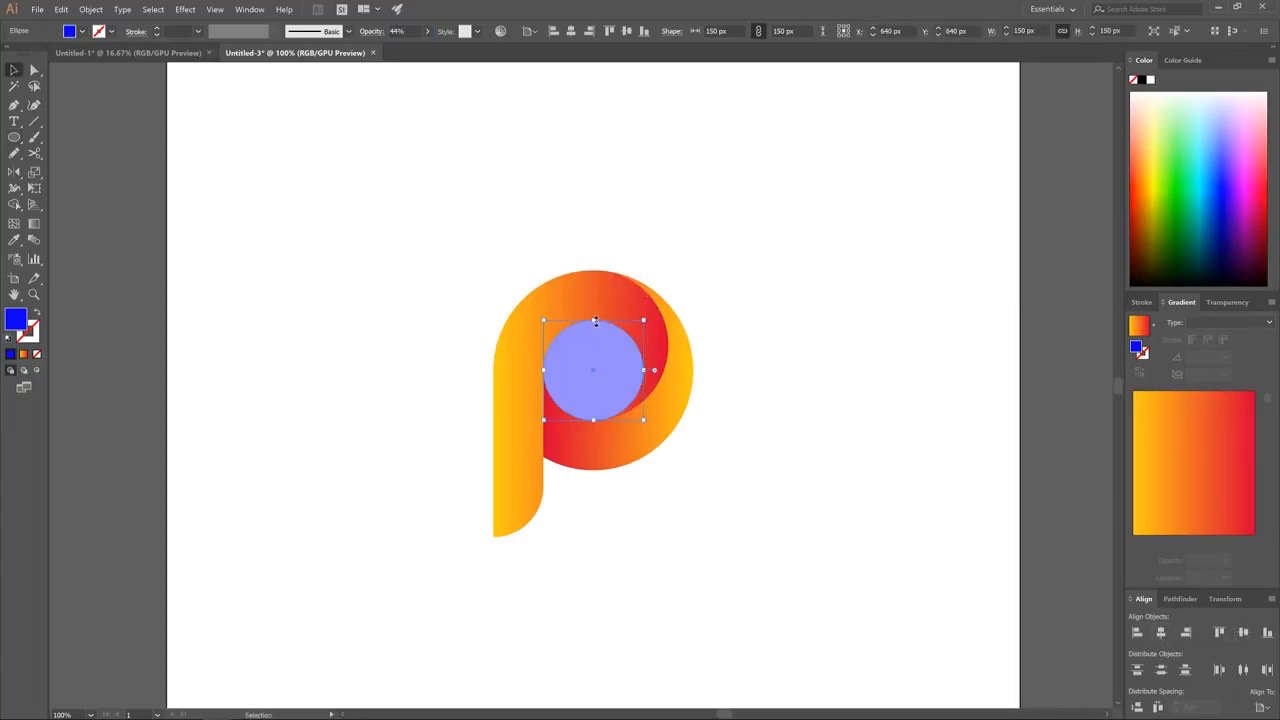
drag(595, 320, 593, 270)
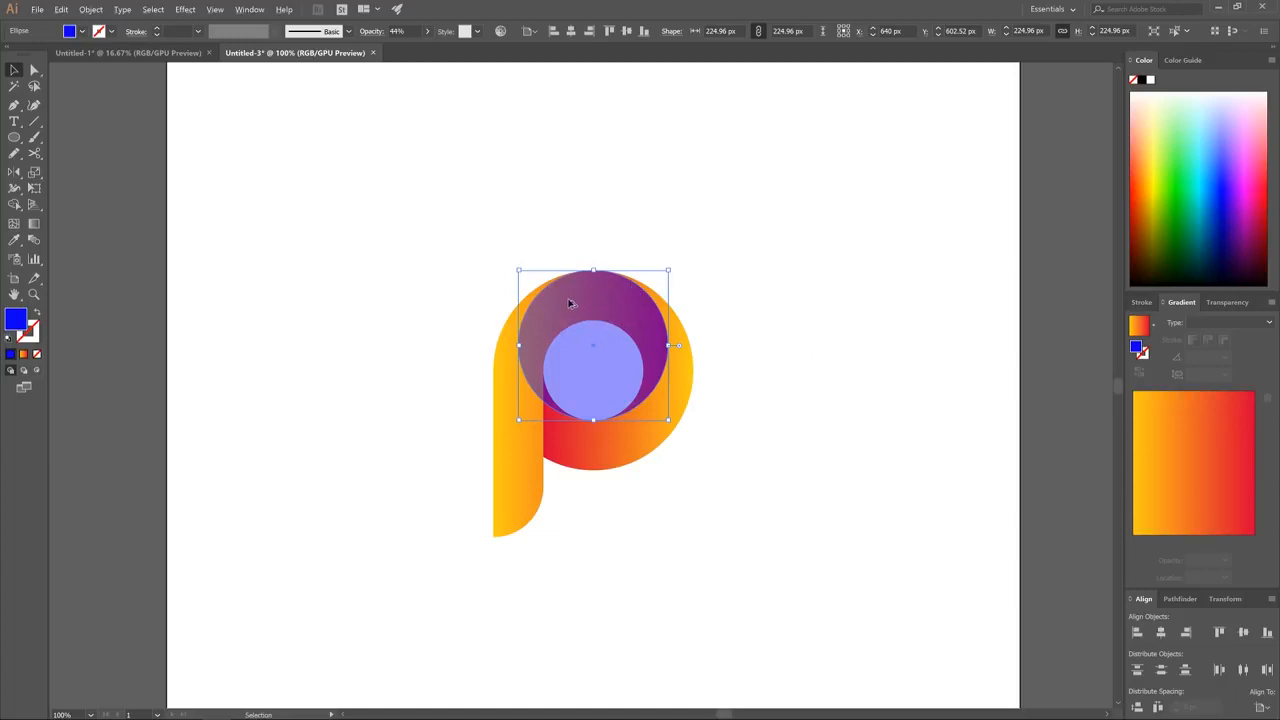
drag(575, 321, 731, 366)
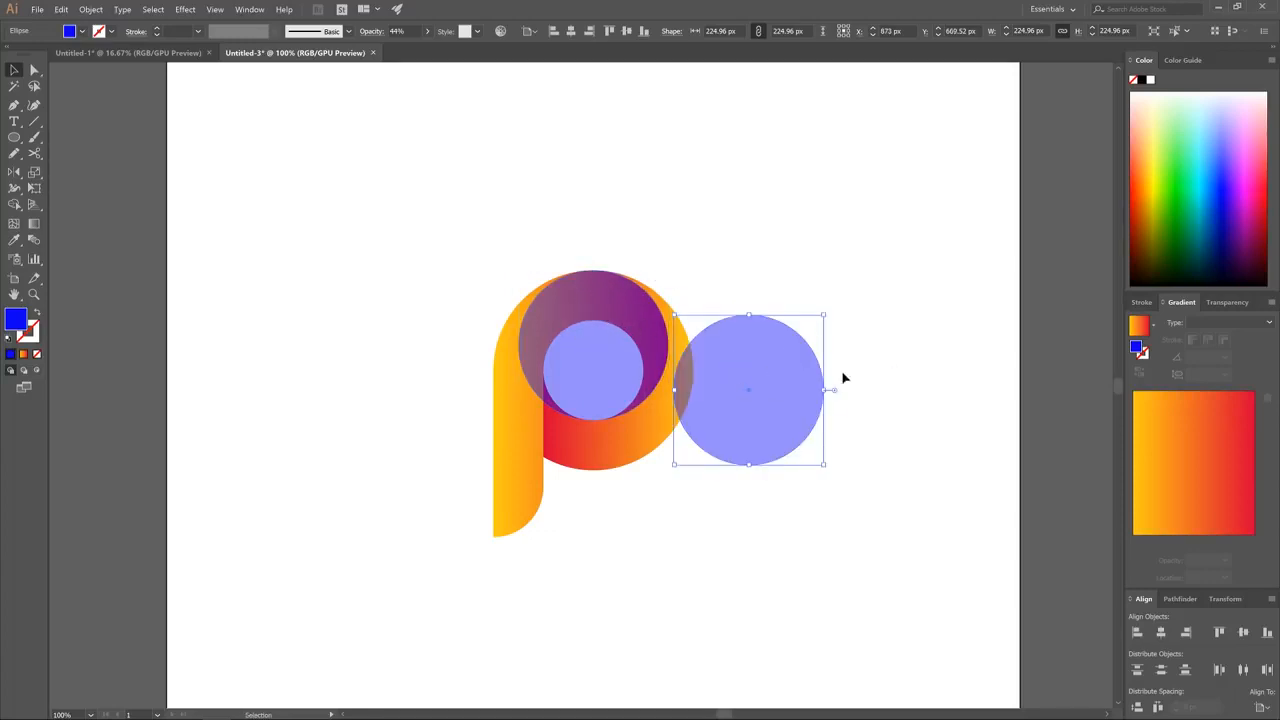
click(1182, 182)
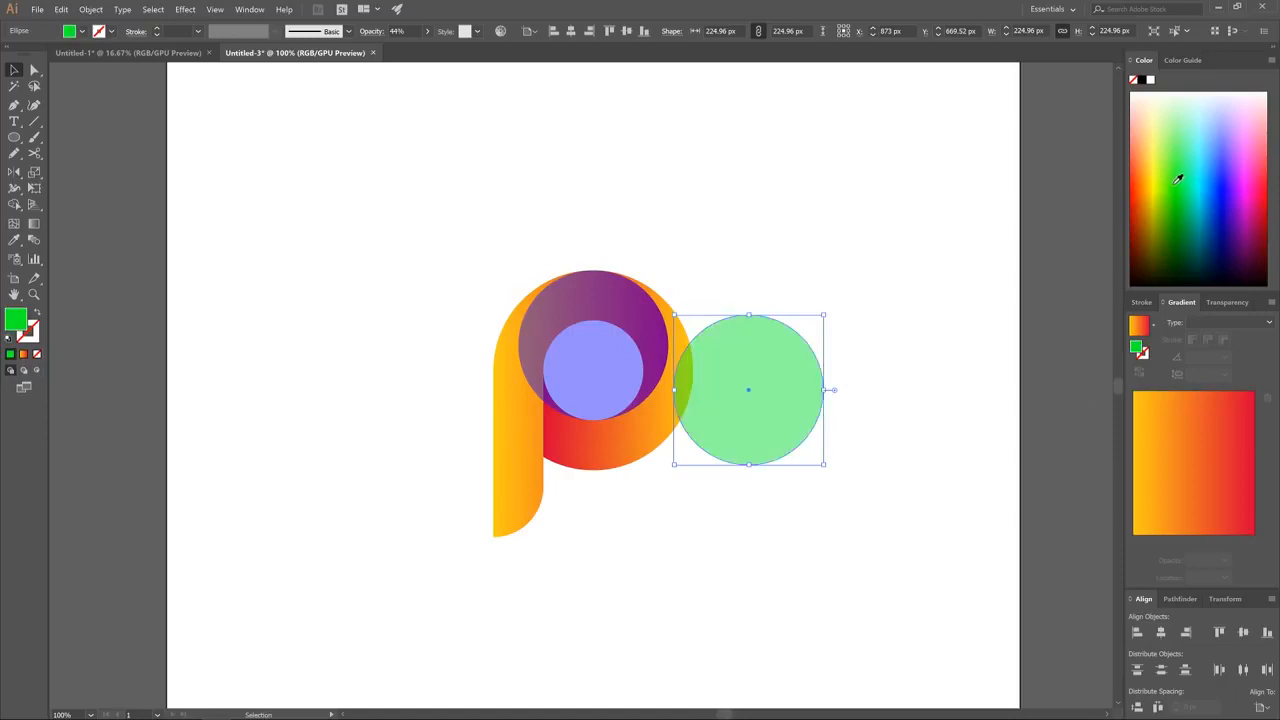
Move the green circle exactly over the 225 px blue one and shrink it to about 201 px, keeping its upper-left corner fixed
key(a)
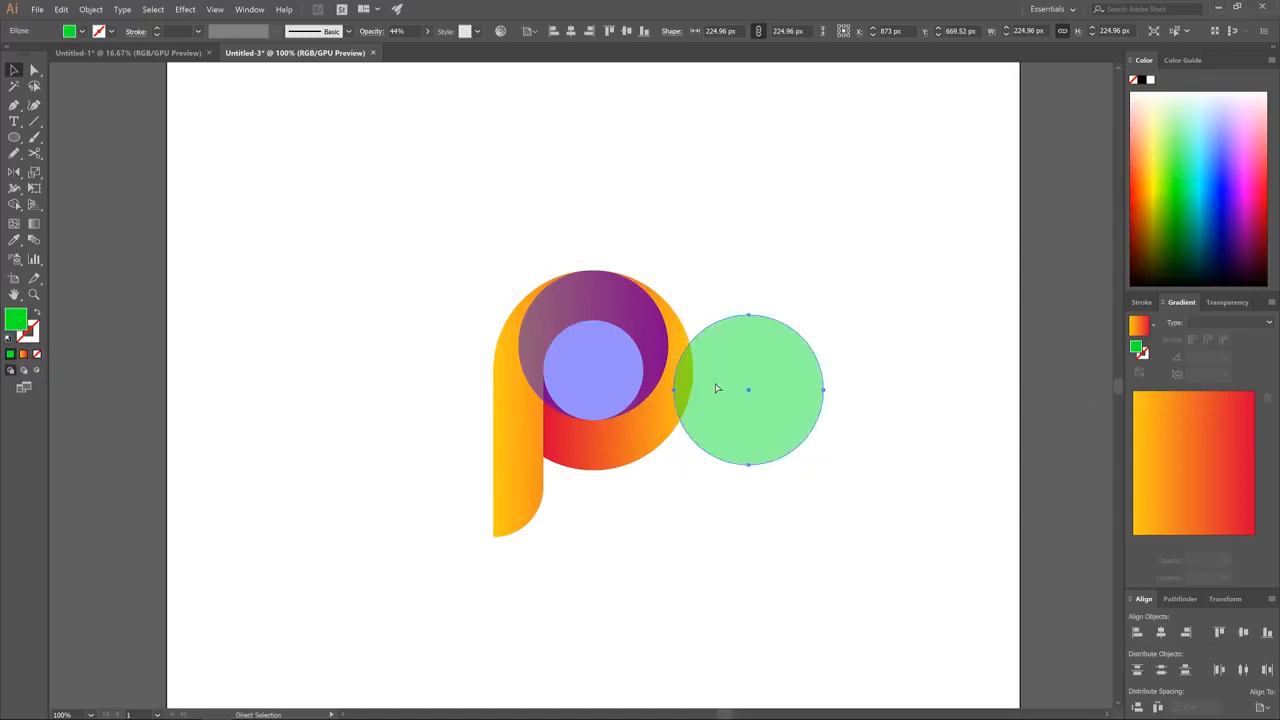
drag(681, 398, 526, 353)
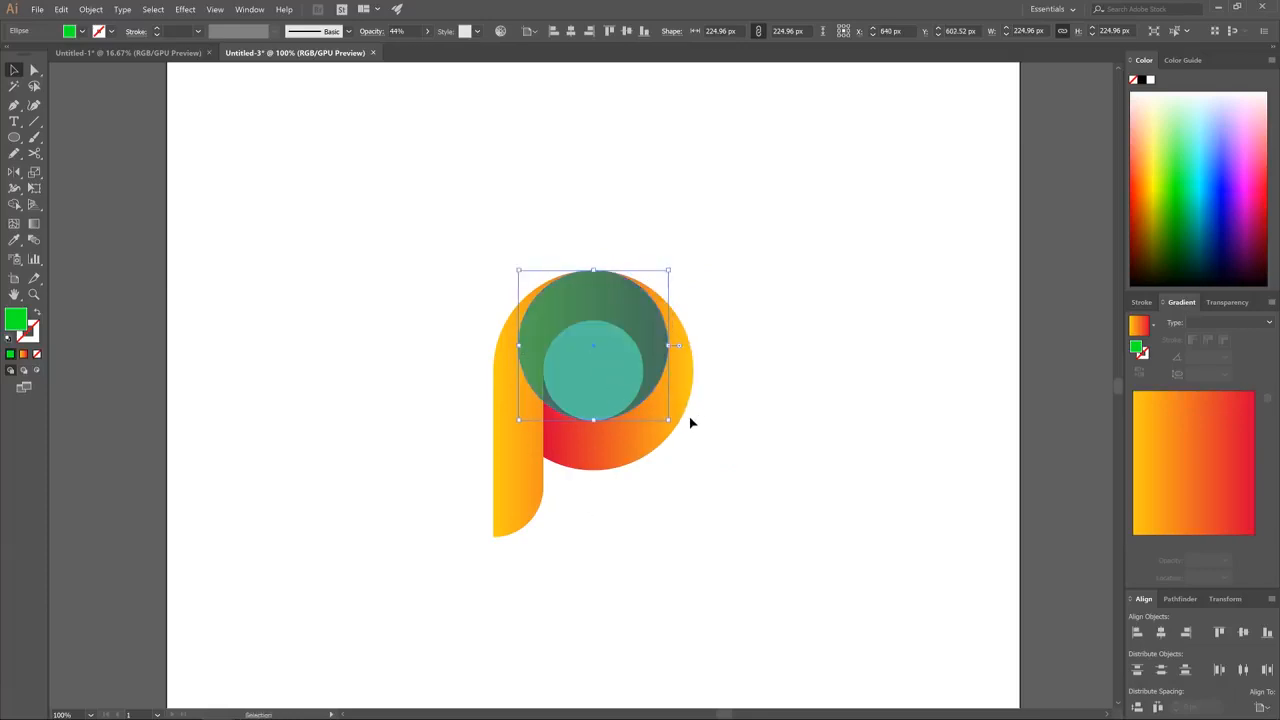
drag(669, 422, 660, 406)
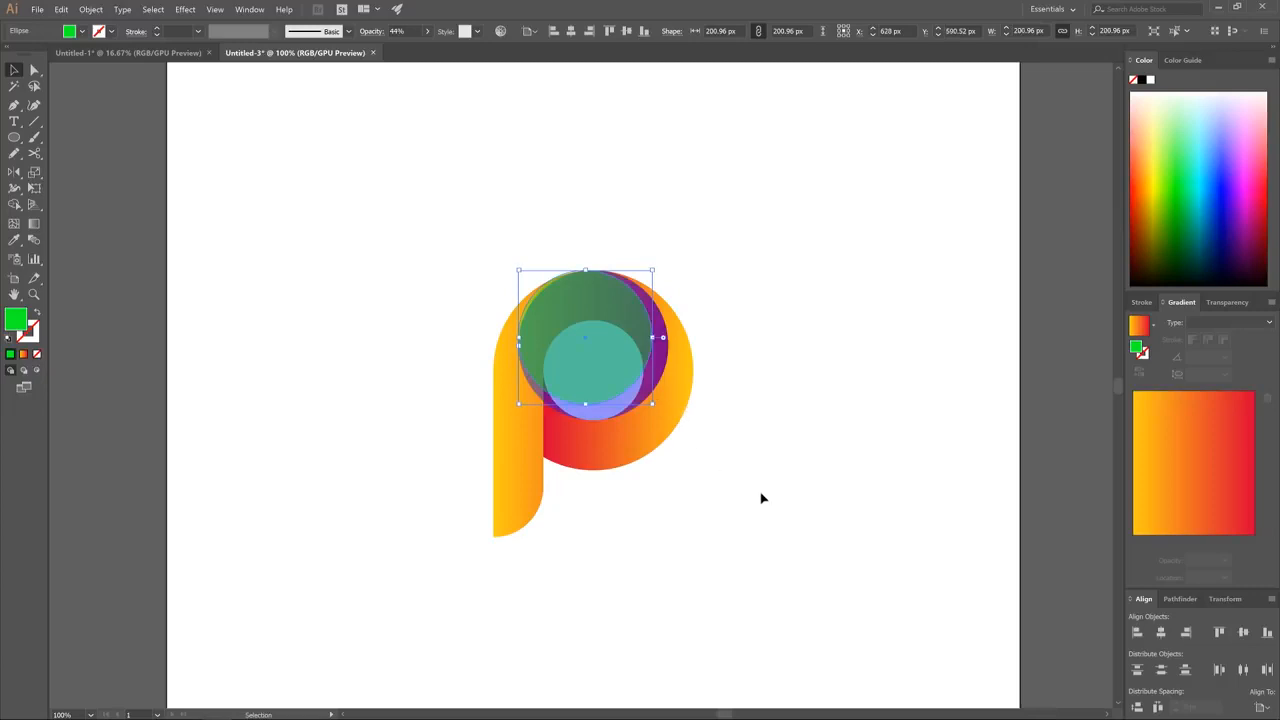
Subtract the green circle from the larger blue circle with Minus Front to leave a crescent
shift+click(631, 404)
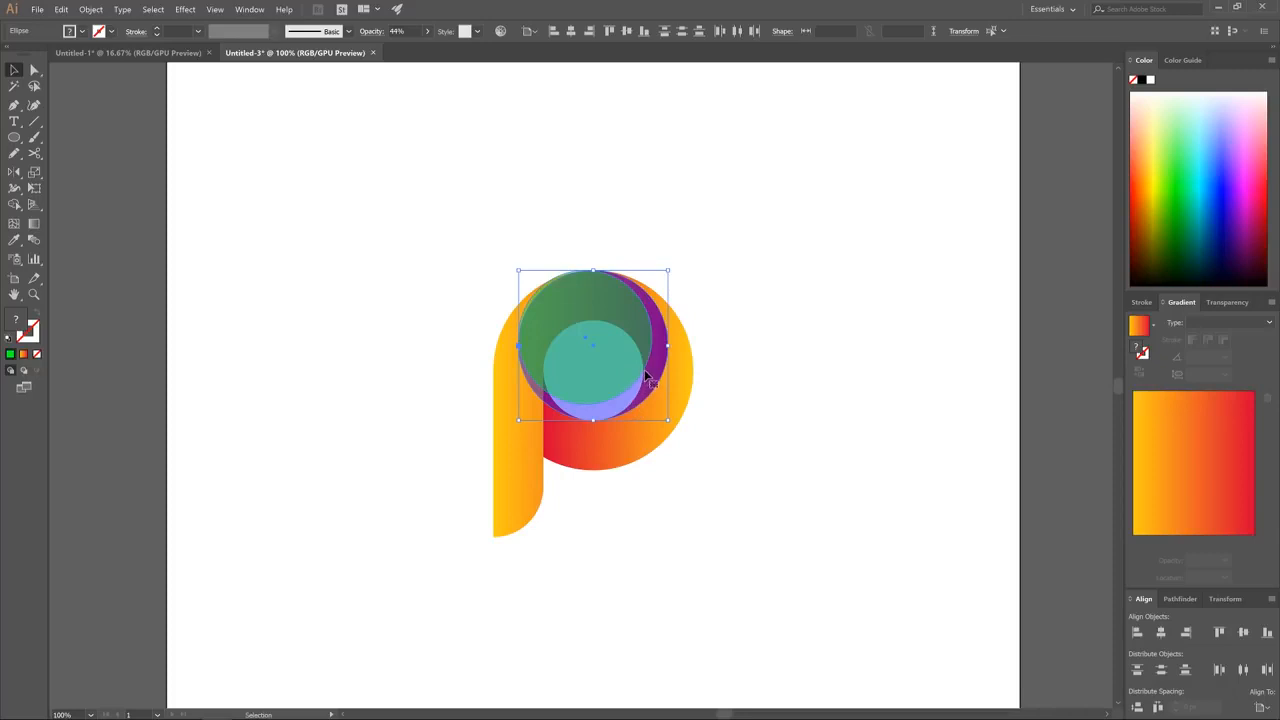
click(1178, 599)
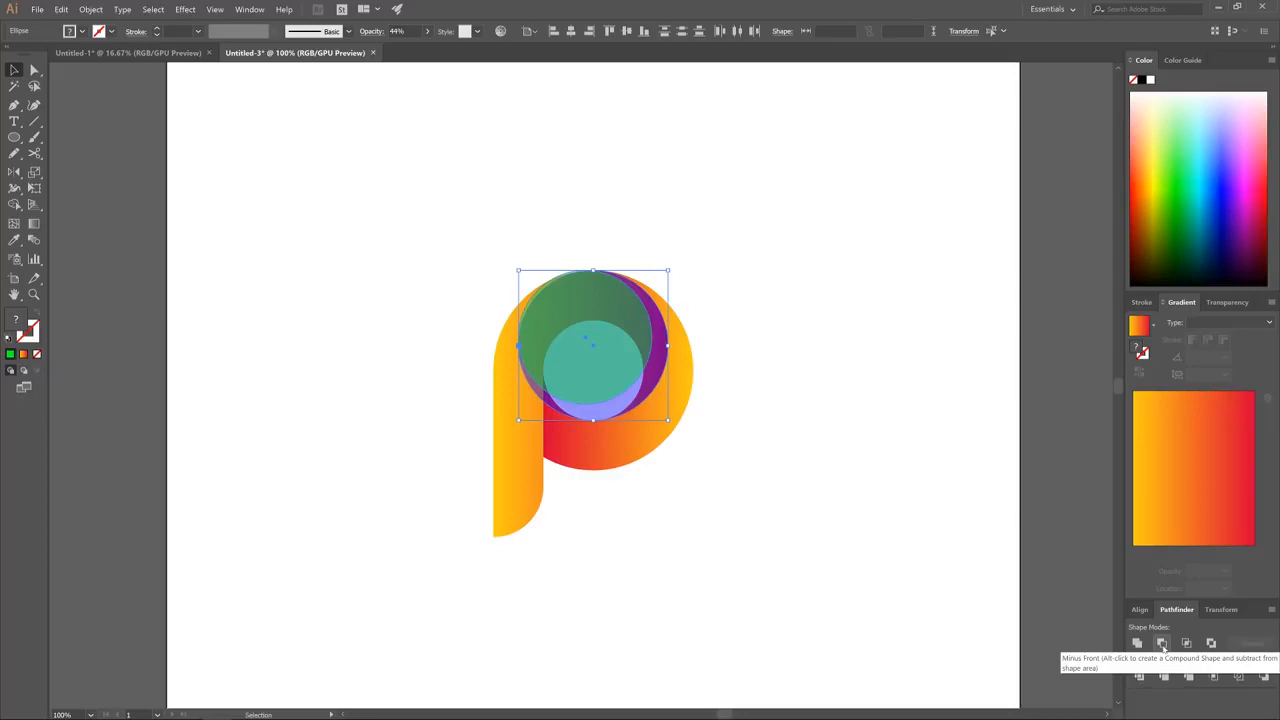
click(1162, 644)
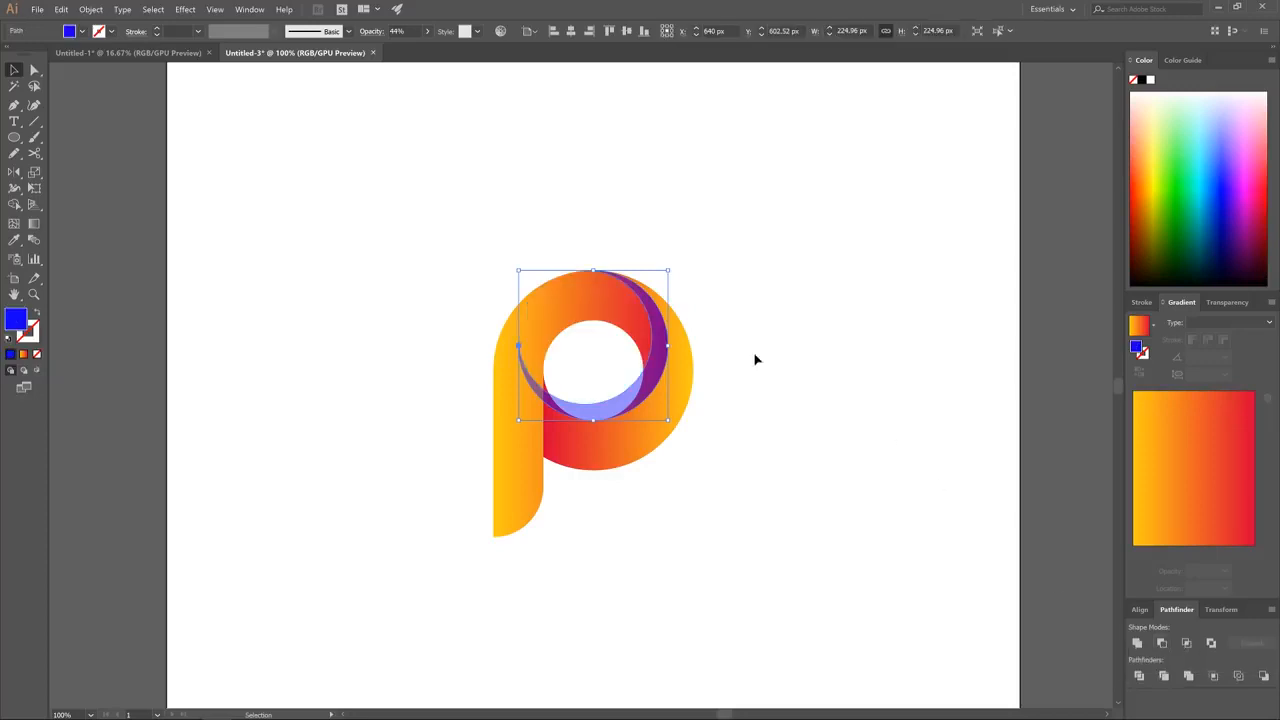
Remove the crescent's part inside the P's opening with Shape Builder and delete the leftover sliver beside the stem
shift+click(583, 291)
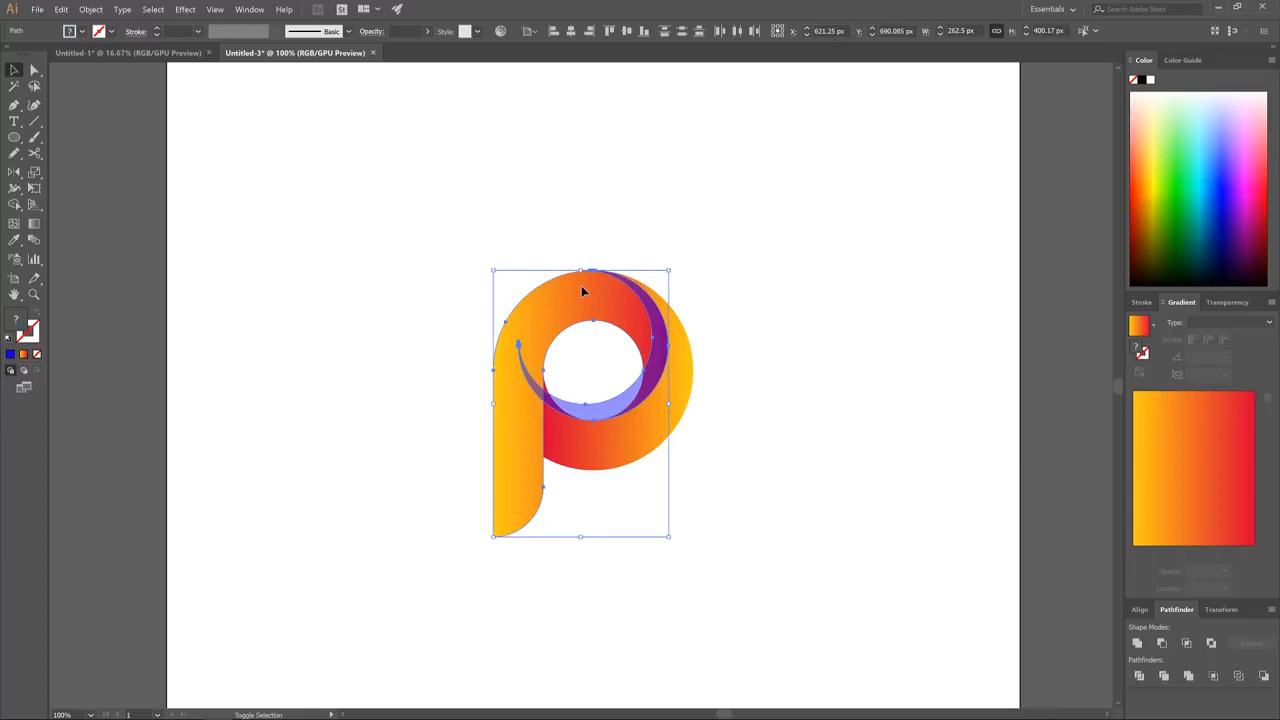
click(14, 205)
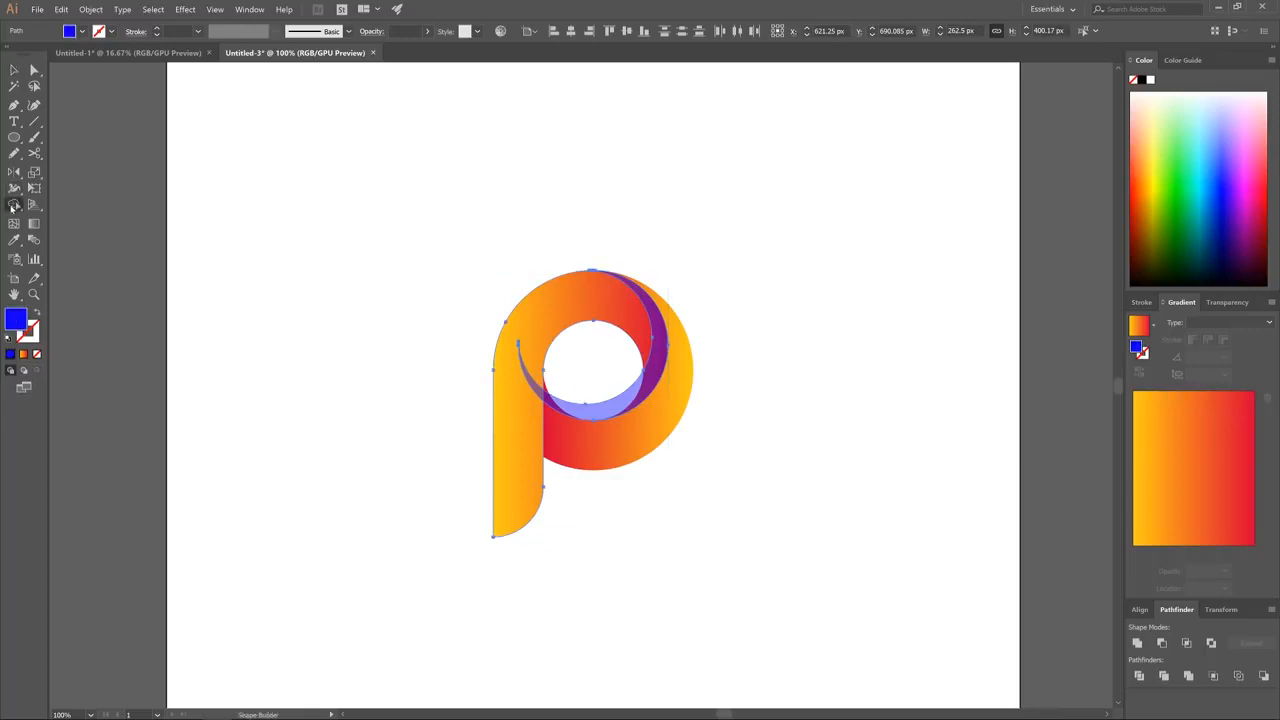
click(612, 407)
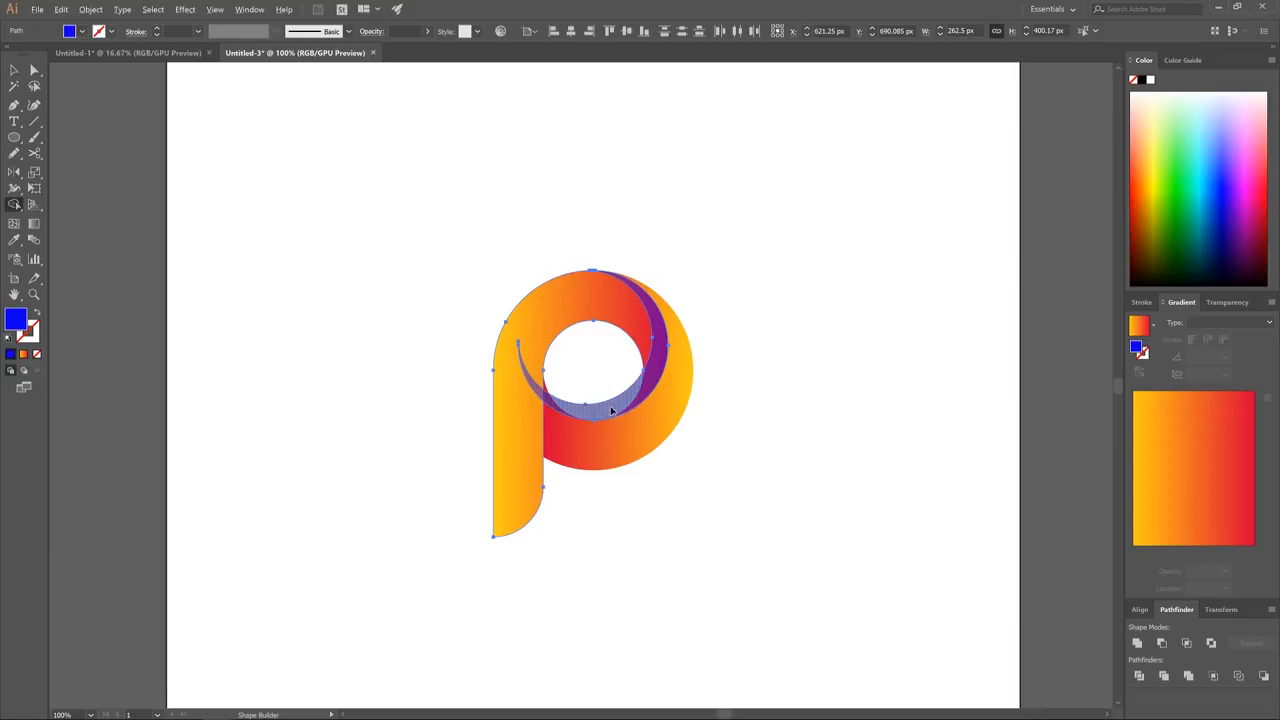
click(612, 410)
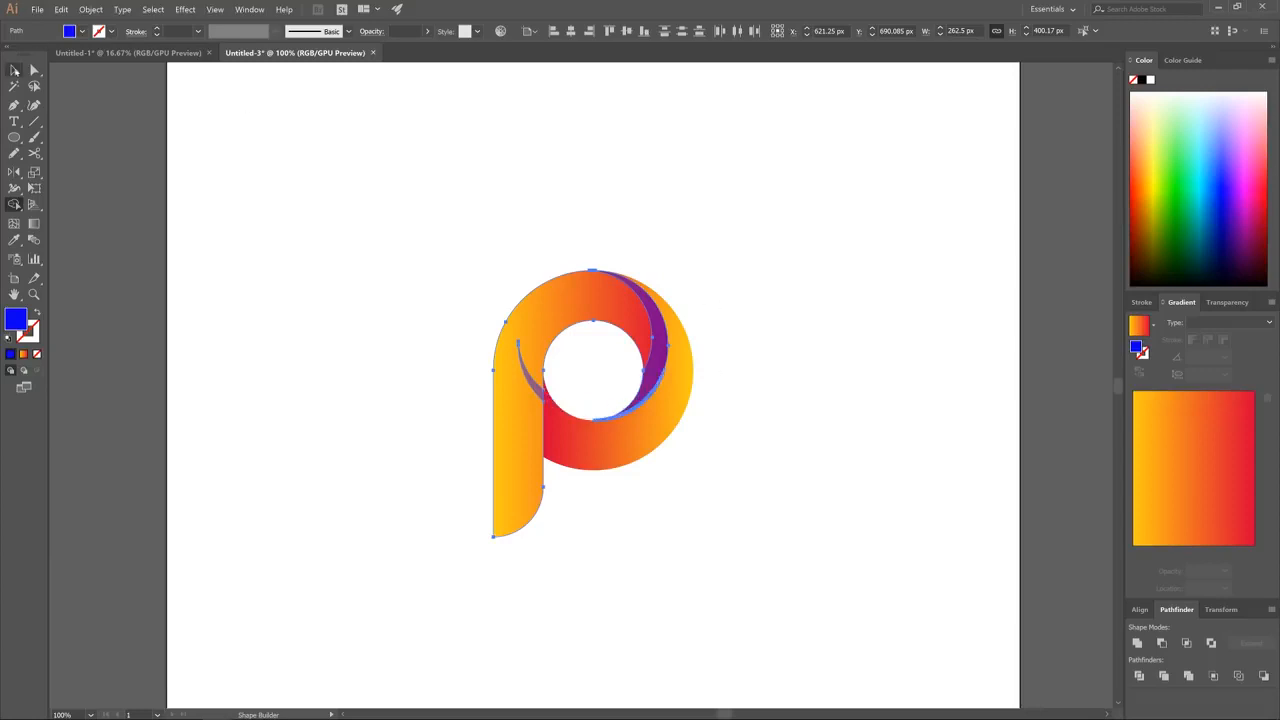
click(14, 70)
click(858, 238)
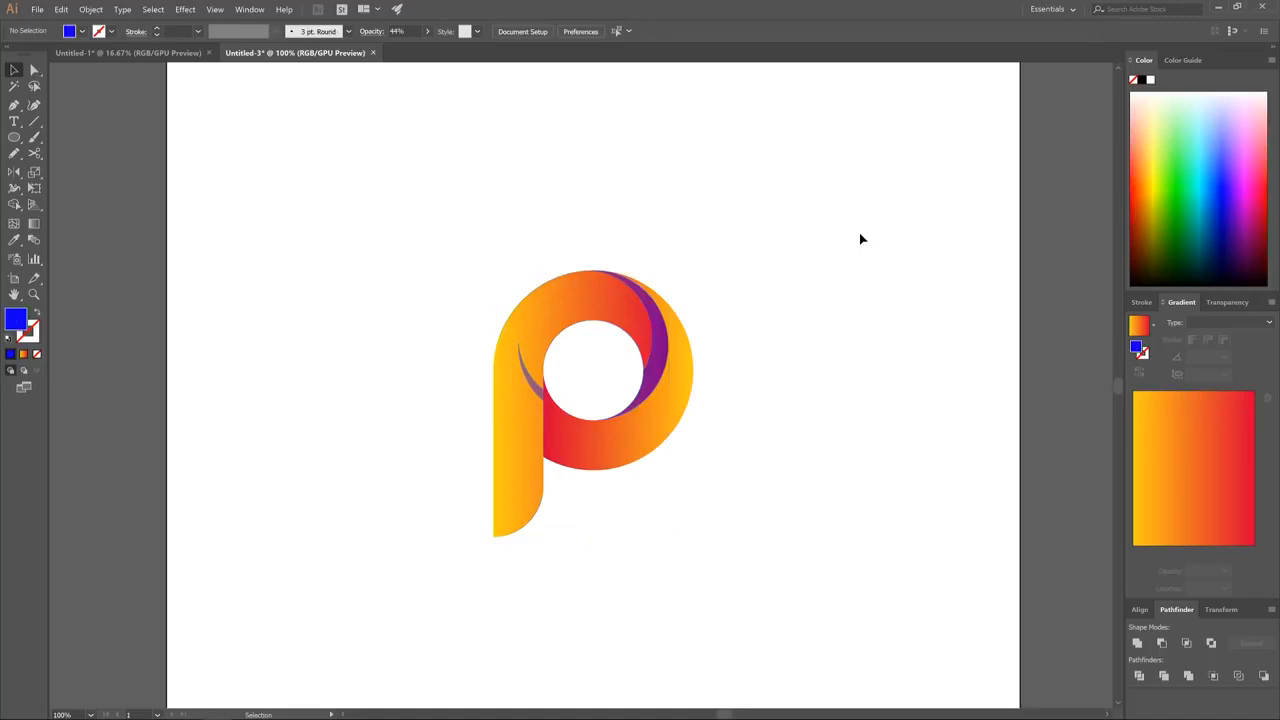
drag(533, 387, 399, 277)
key(Delete)
Fill the remaining crescent on the bowl with black and lower its opacity to 21%
click(654, 340)
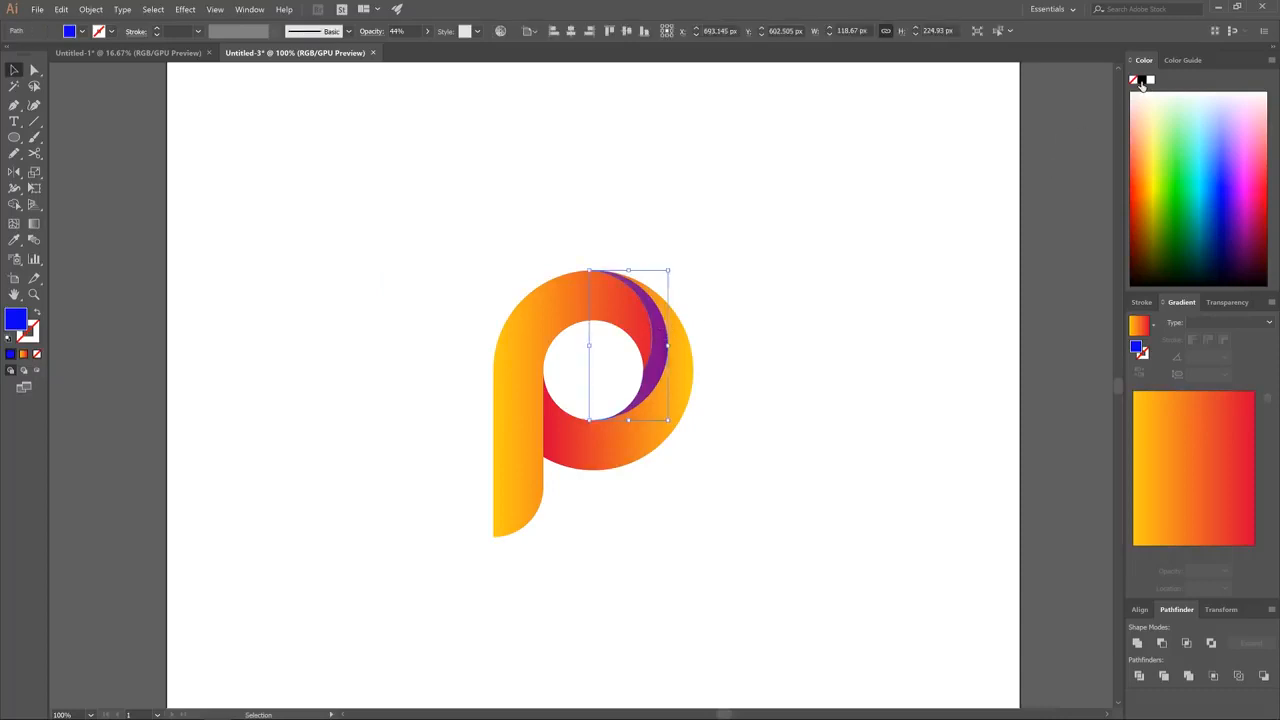
click(1142, 80)
click(426, 33)
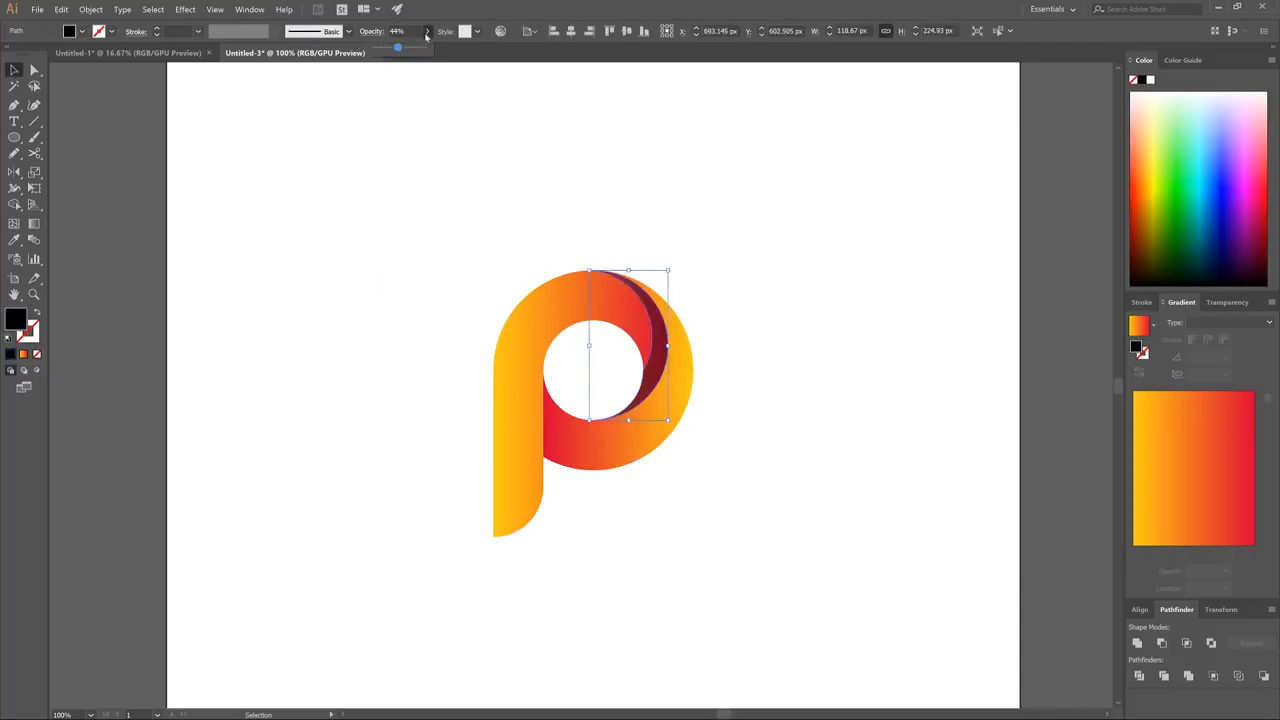
drag(397, 49, 388, 49)
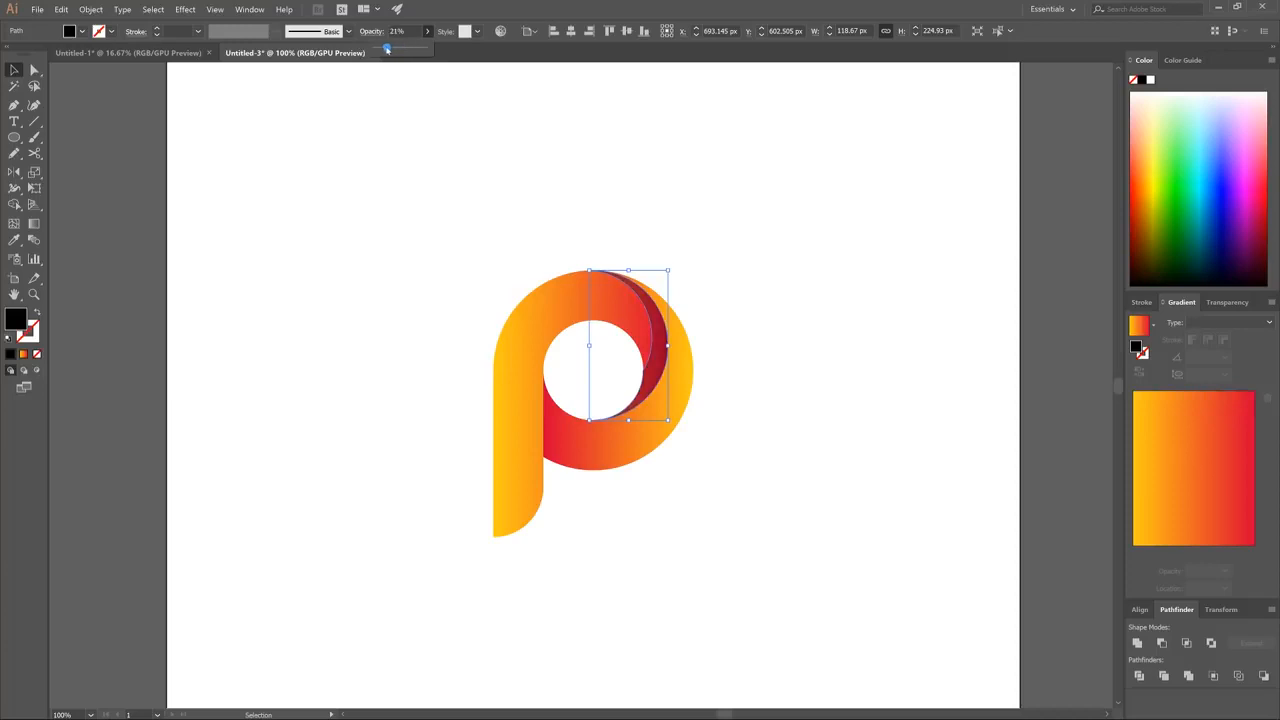
click(778, 332)
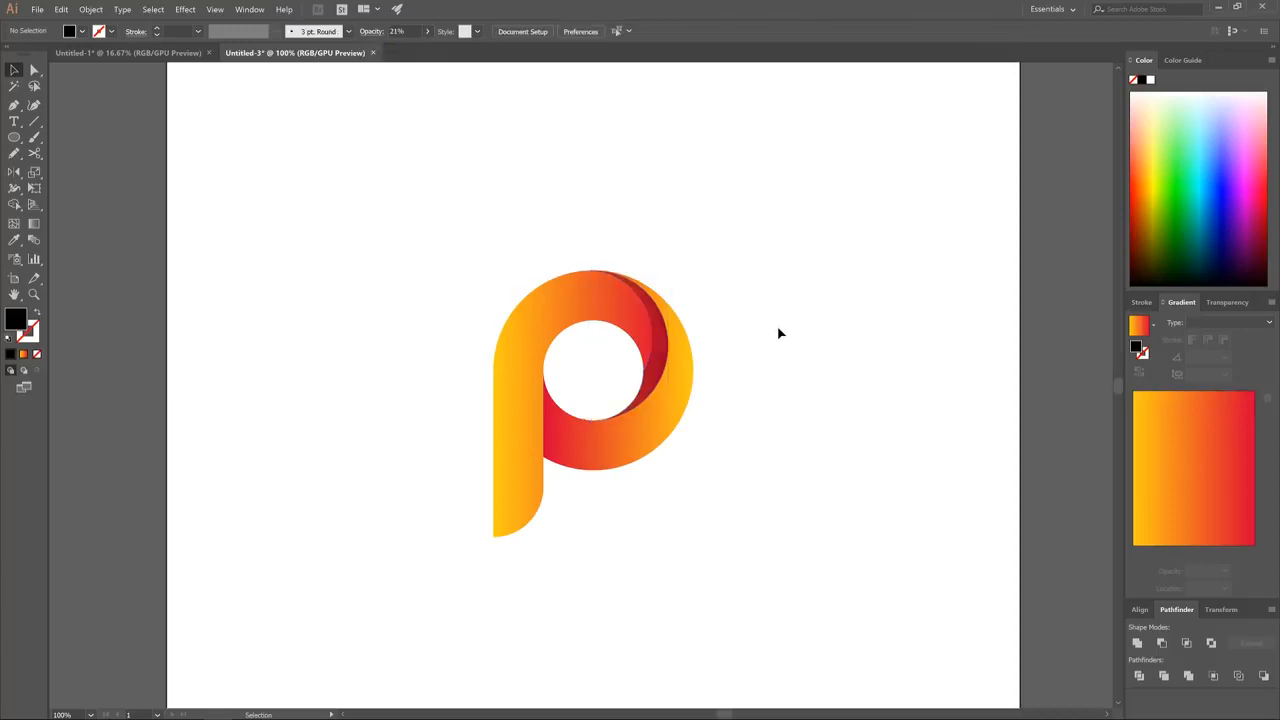